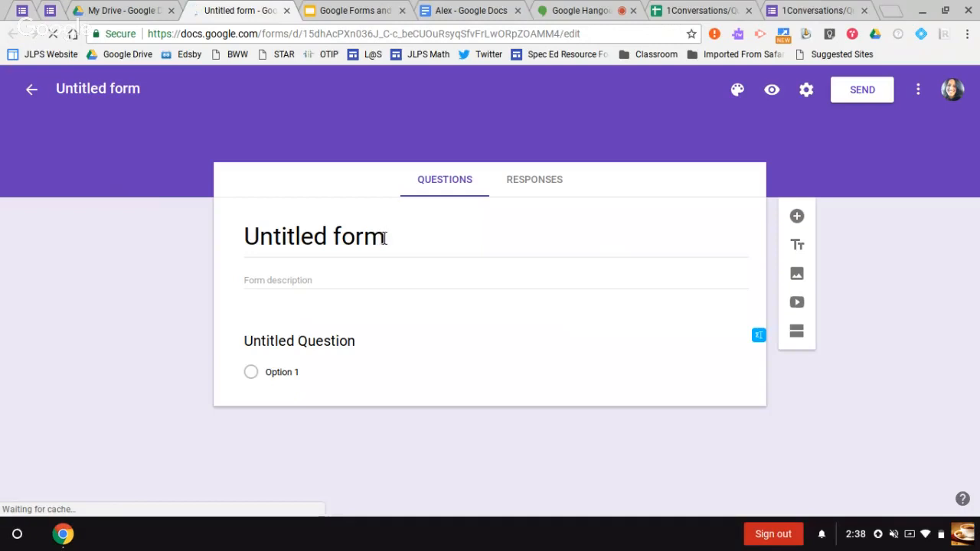
Title the form "Guided Reading Test".
left_click_drag(387, 238, 246, 237)
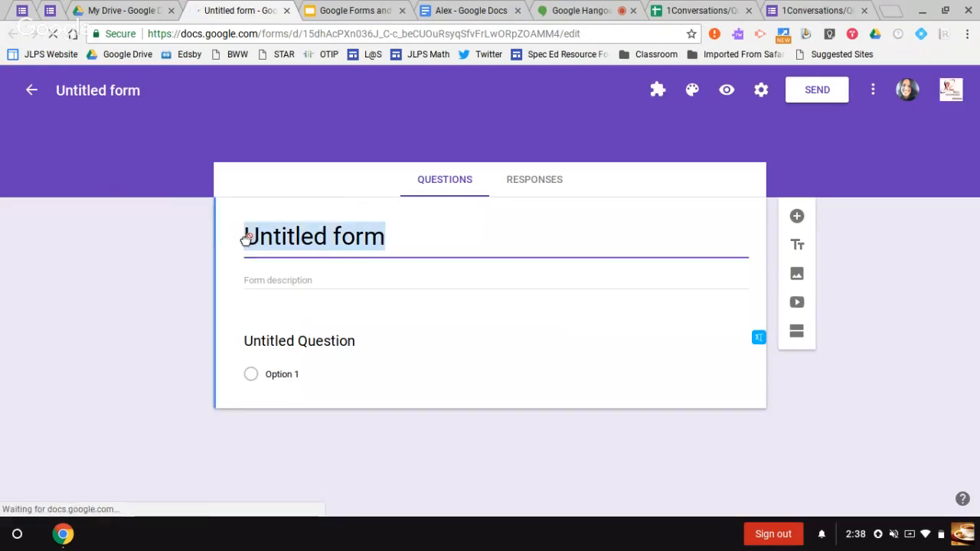
type("Guided REading")
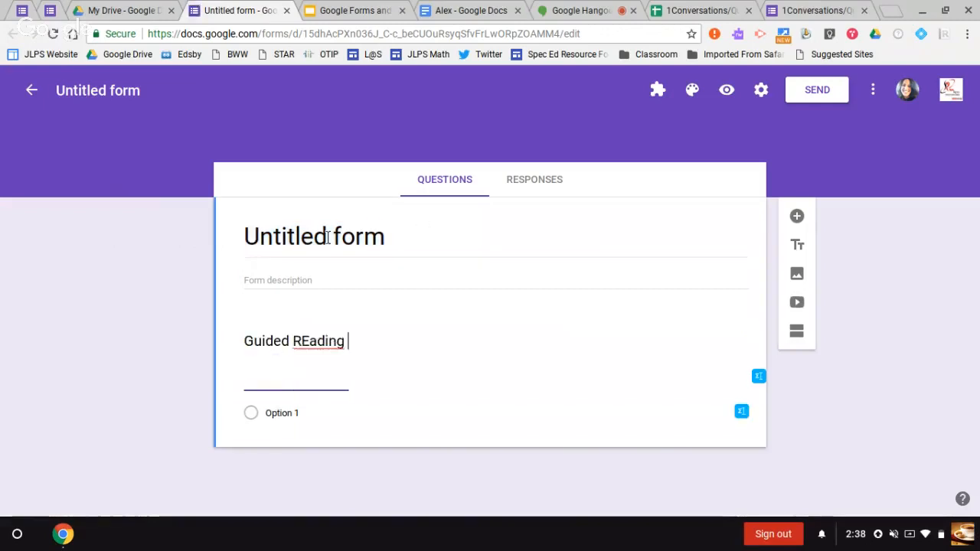
left_click(328, 238)
type("Guided Reading Test")
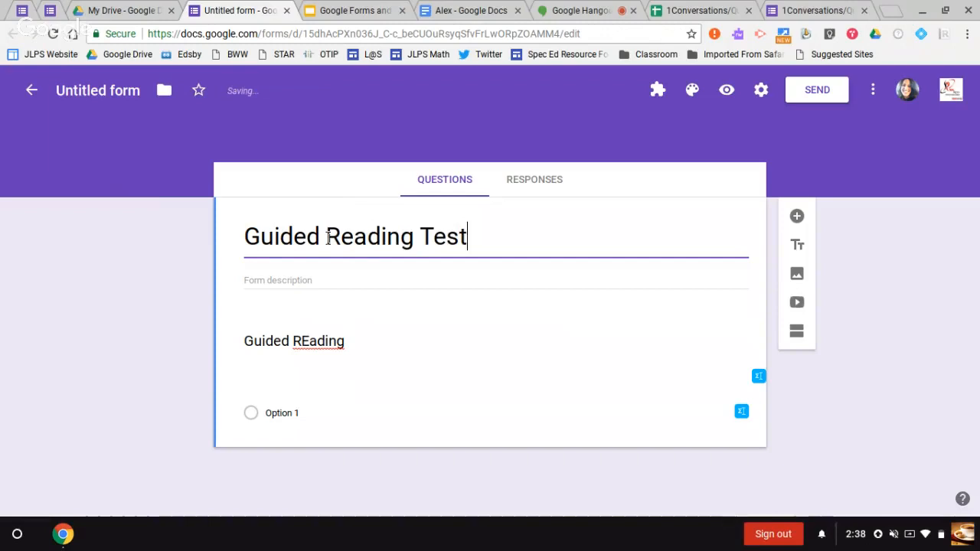
Clear the stray text from the first question, set its type to Checkboxes and title it "Name".
left_click(339, 340)
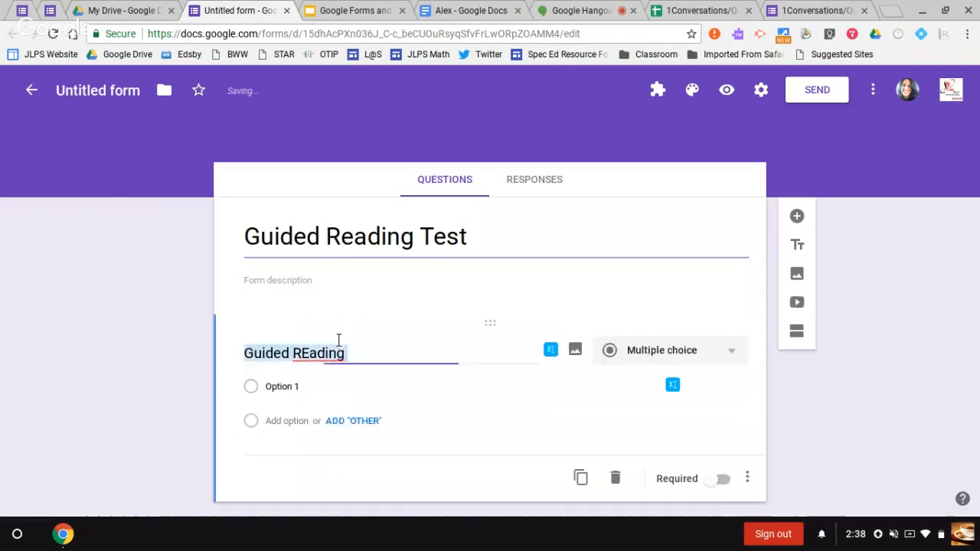
key("BackSpace")
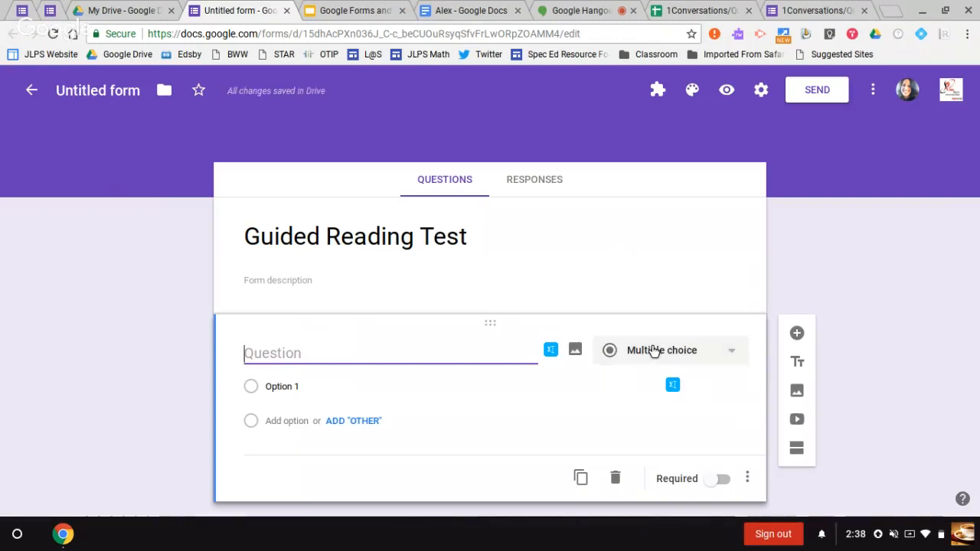
left_click(654, 351)
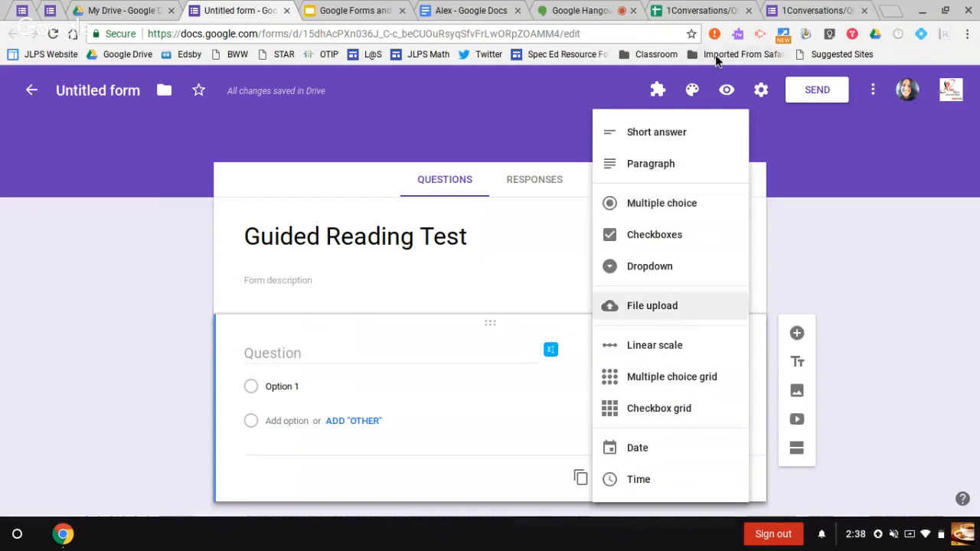
left_click(634, 232)
left_click(288, 353)
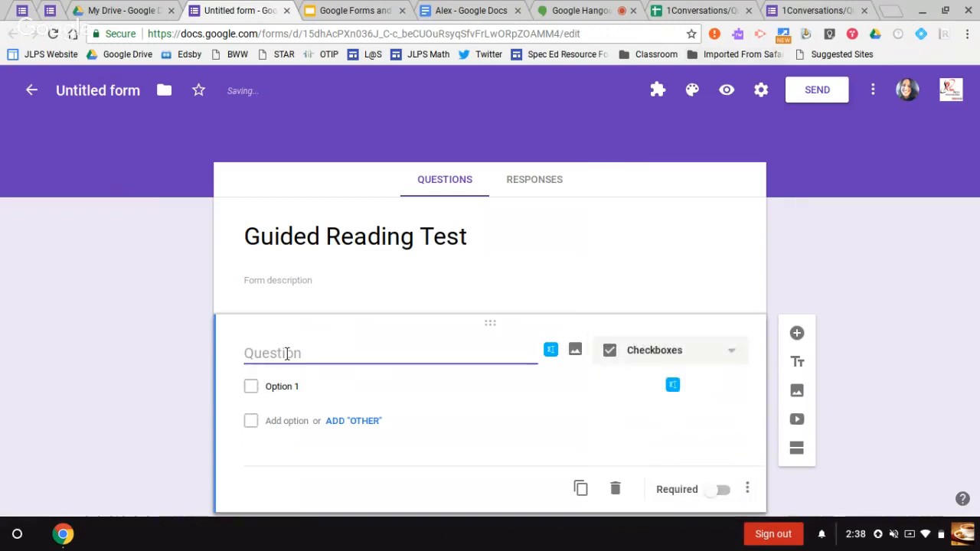
type("Name")
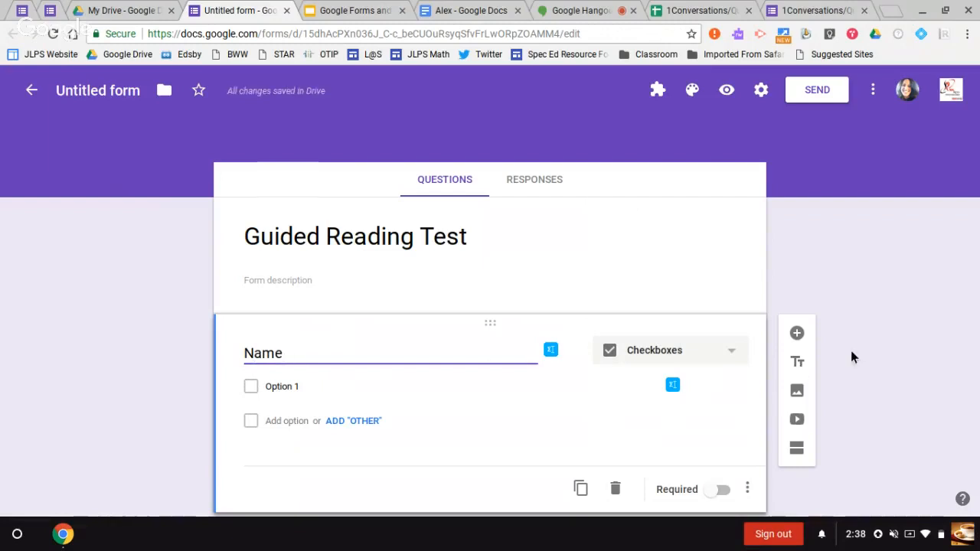
Add a required short answer question titled "Title of Book and Level" below the Name question.
left_click(803, 335)
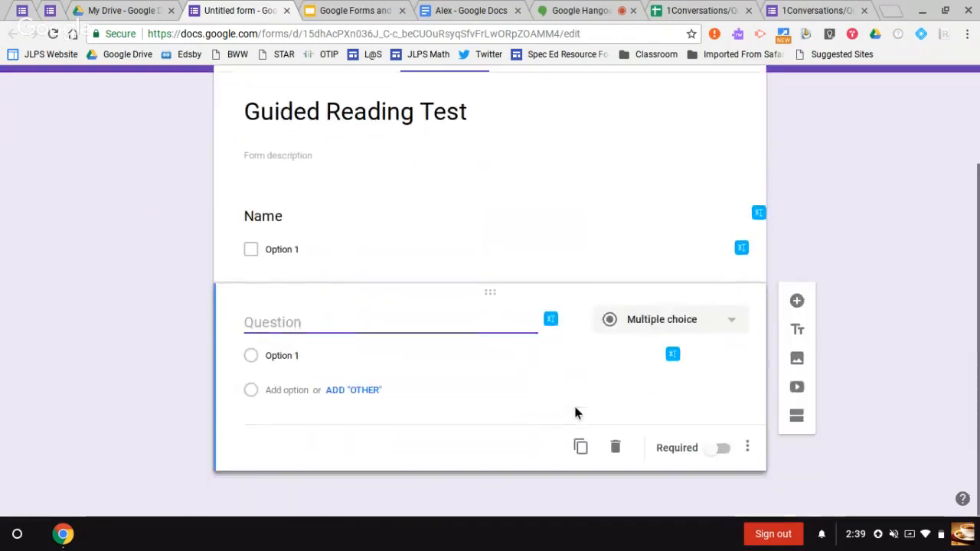
type("Tit")
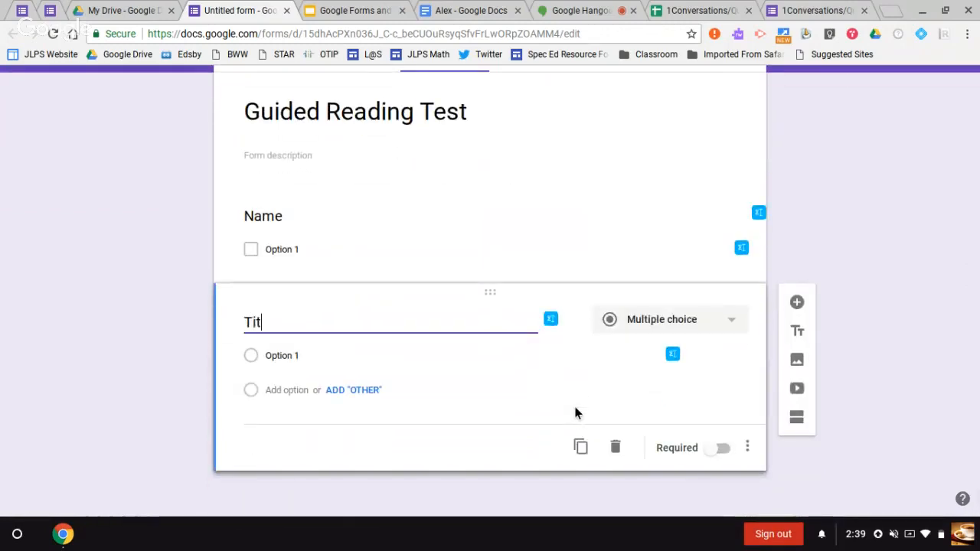
type("le of Book and Level")
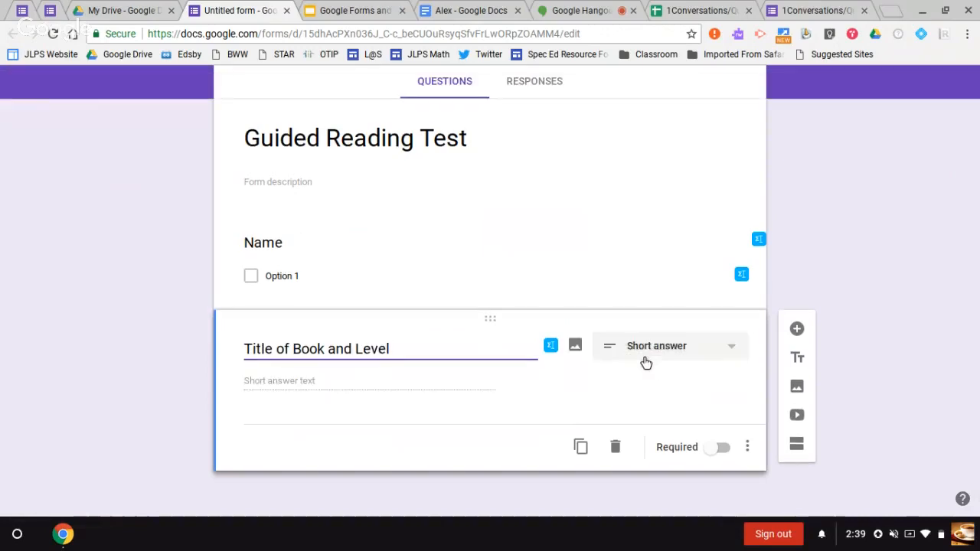
left_click(645, 362)
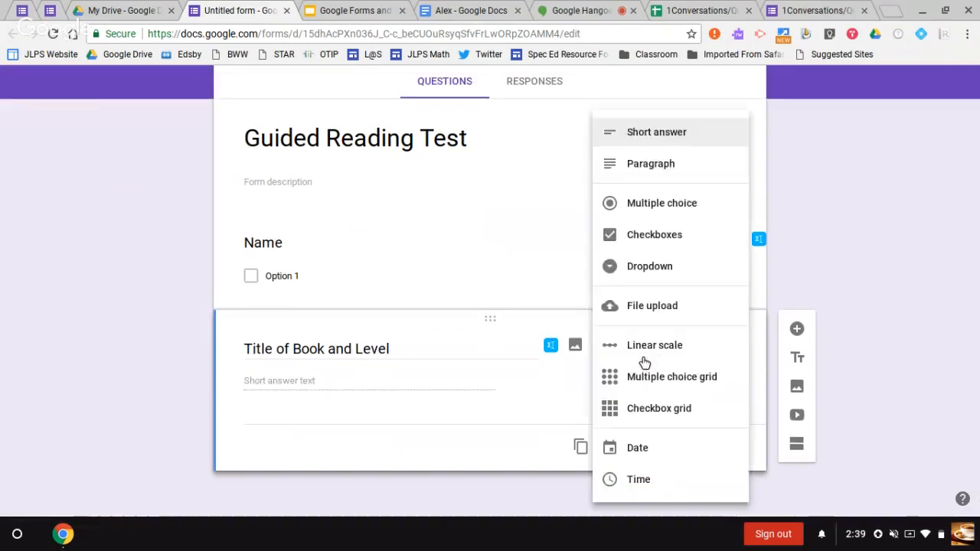
left_click(637, 135)
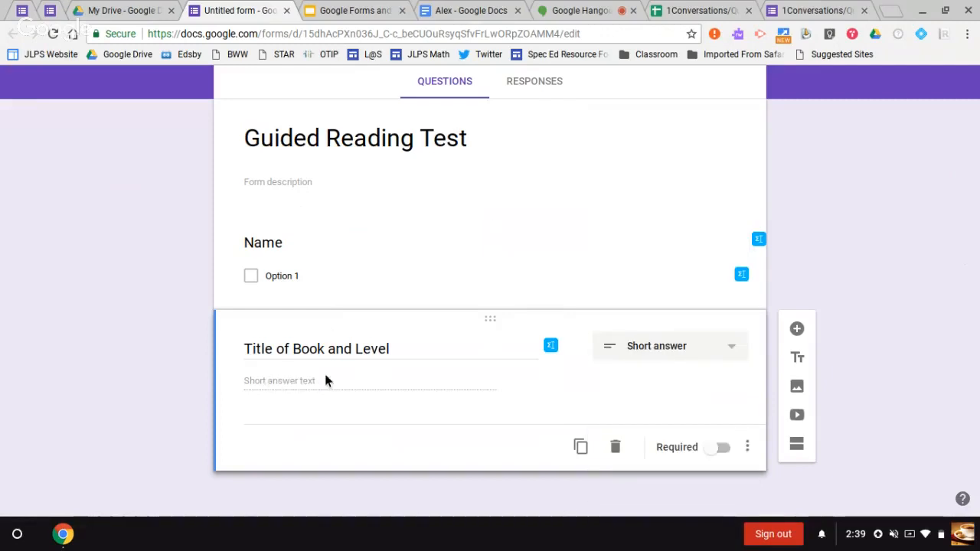
left_click(722, 450)
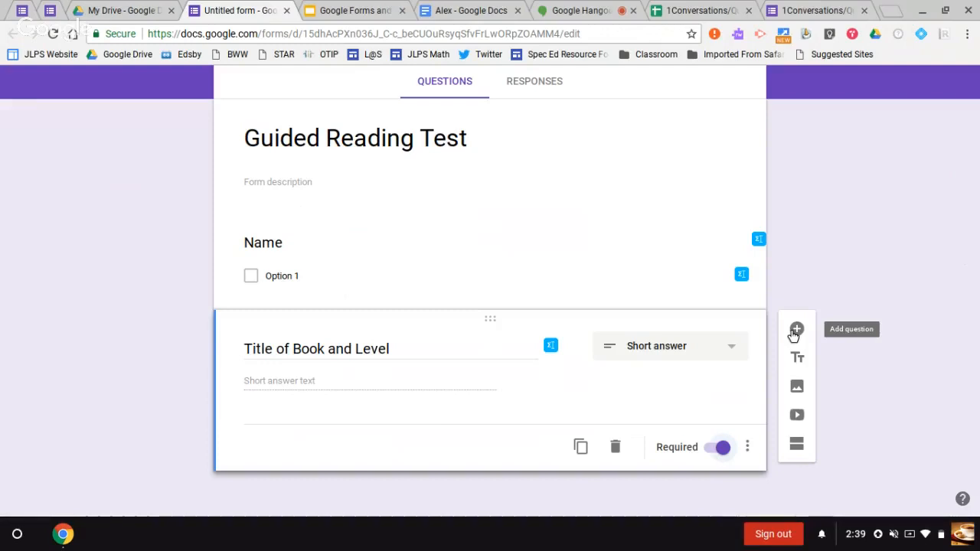
Add a Checkboxes question titled "Focus" below the book title question.
left_click(797, 330)
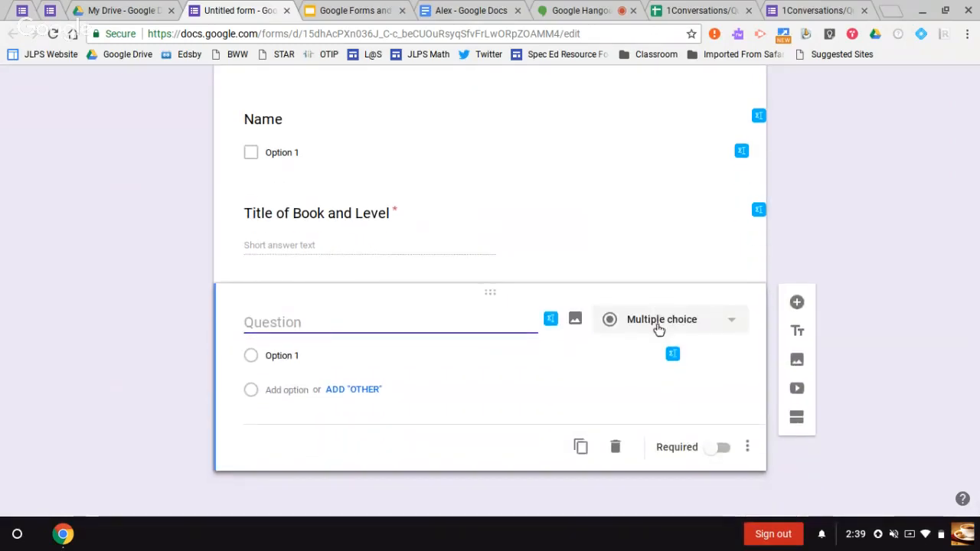
type("Focus")
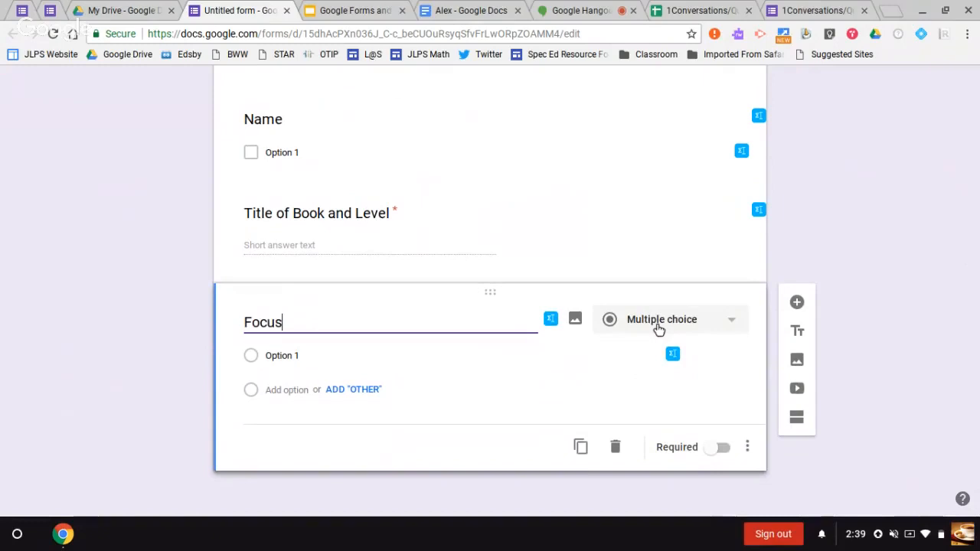
left_click(705, 321)
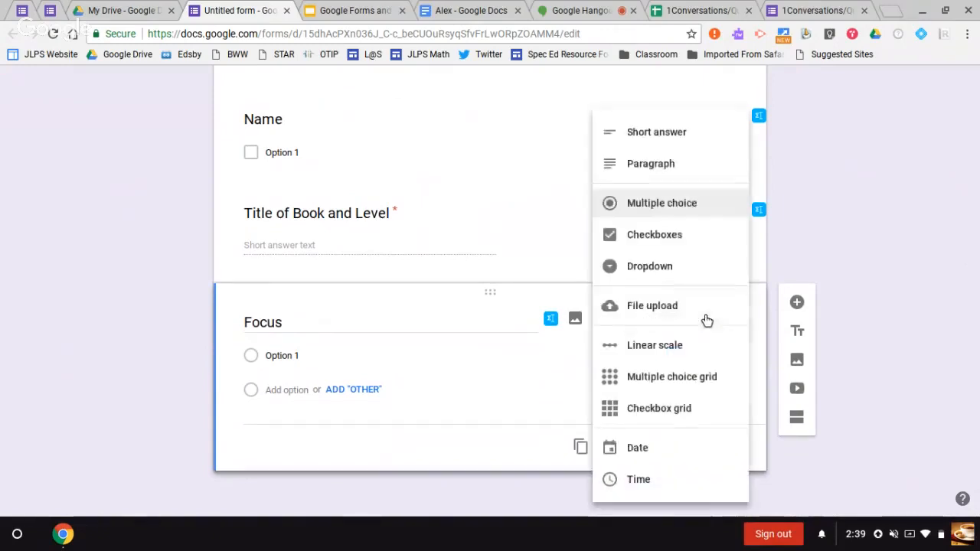
left_click(650, 235)
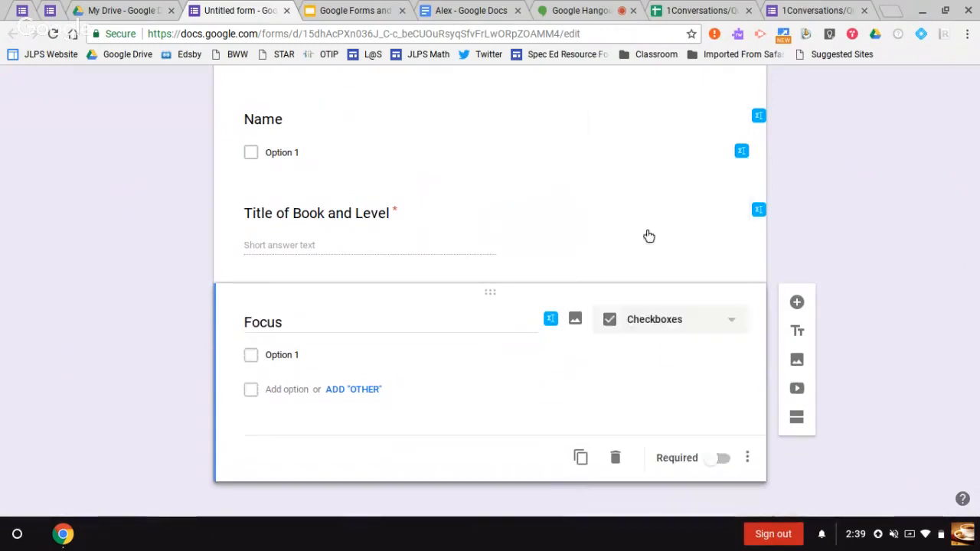
Name the first option of the Focus question "1-1 Correspondence".
left_click(298, 355)
key("BackSpace")
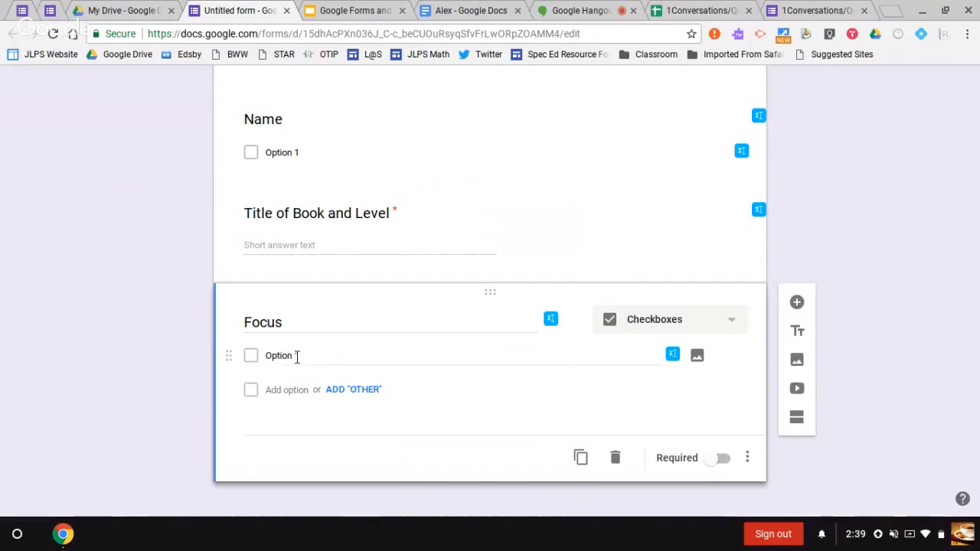
left_click(298, 355)
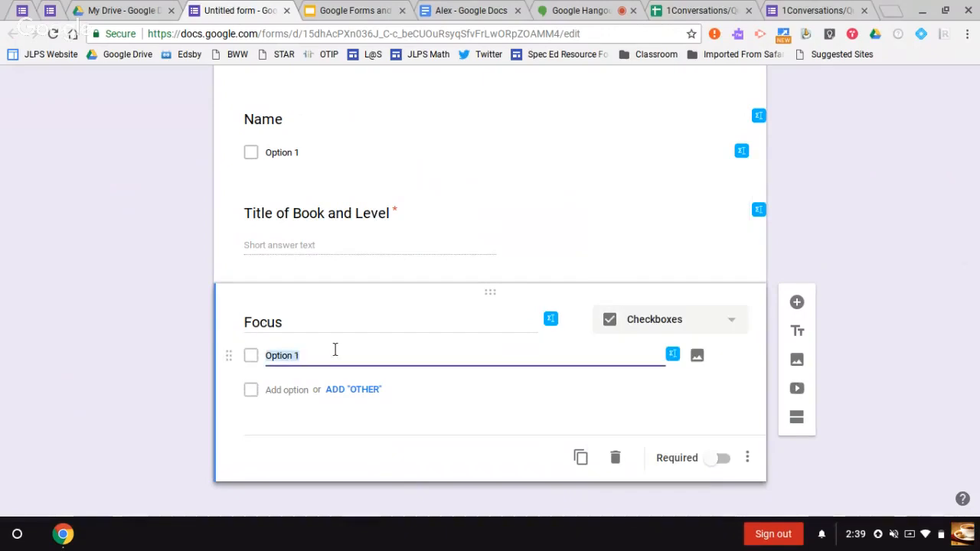
type("1-1 COre")
key("BackSpace")
key("BackSpace")
type("orre")
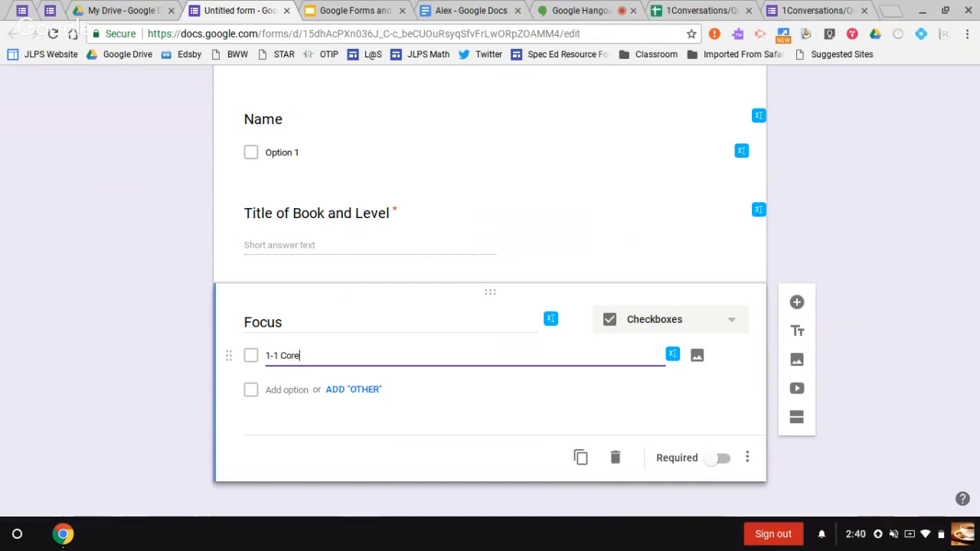
key("BackSpace")
type("respondence")
Add the Focus options "Directionality", "Making attempts at words" and "Recognizing sight words".
key("Return")
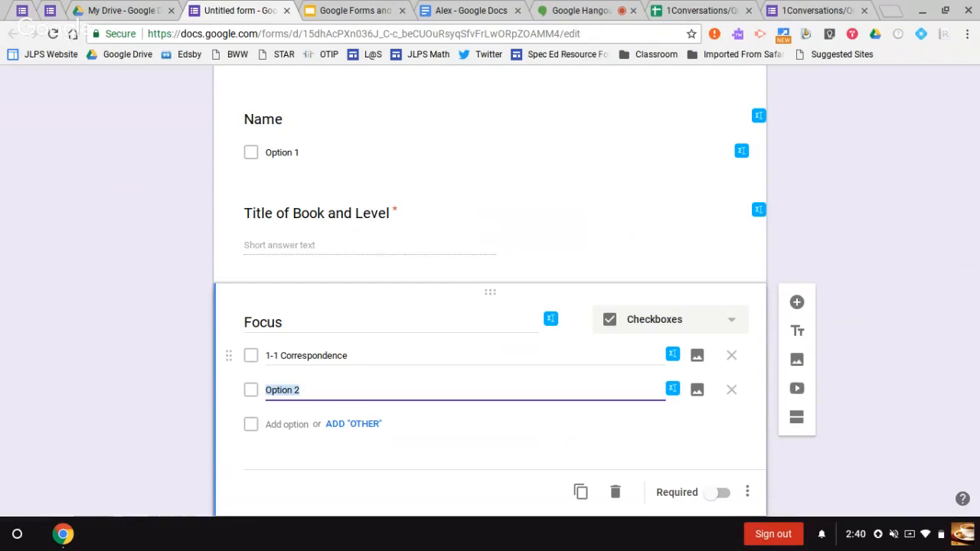
type("Directionality")
key("Return")
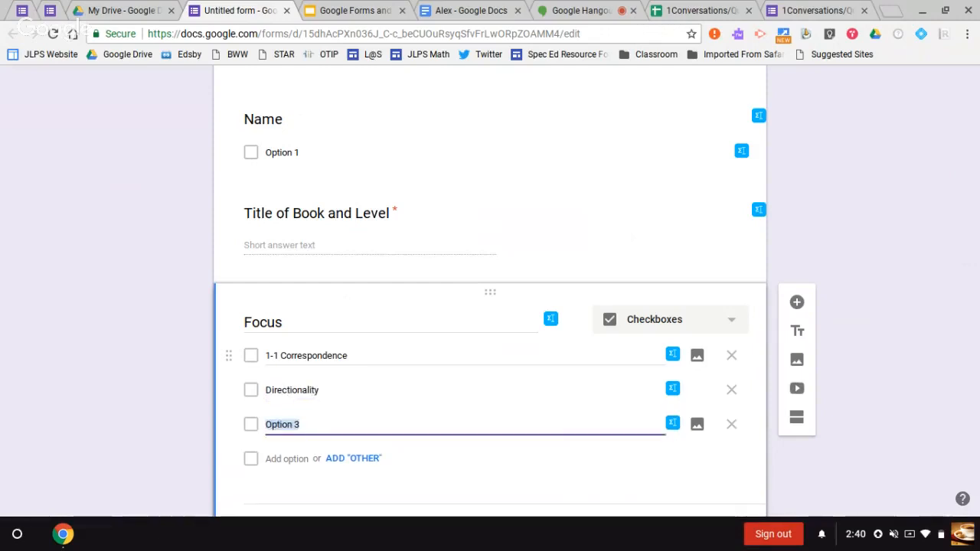
type("Making attempts at words")
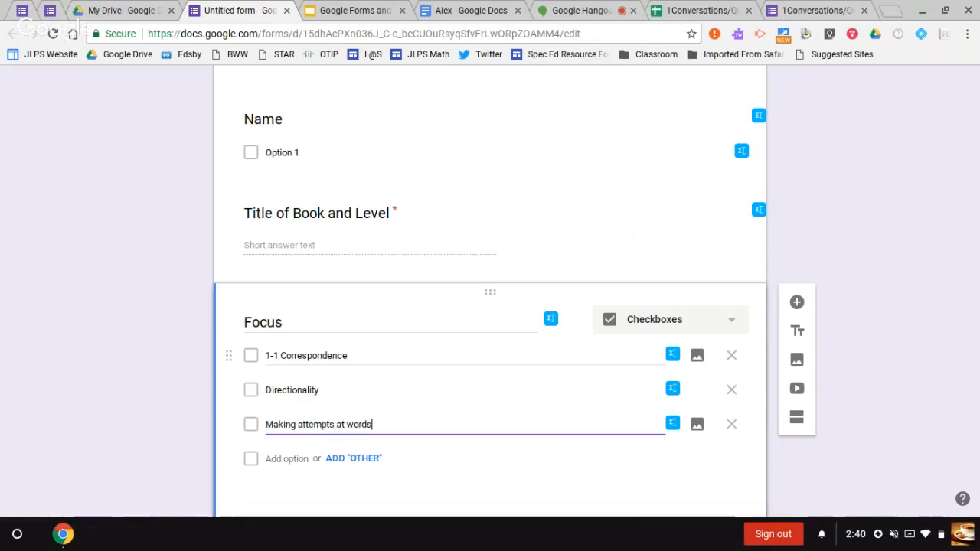
key("Return")
type("Recogni")
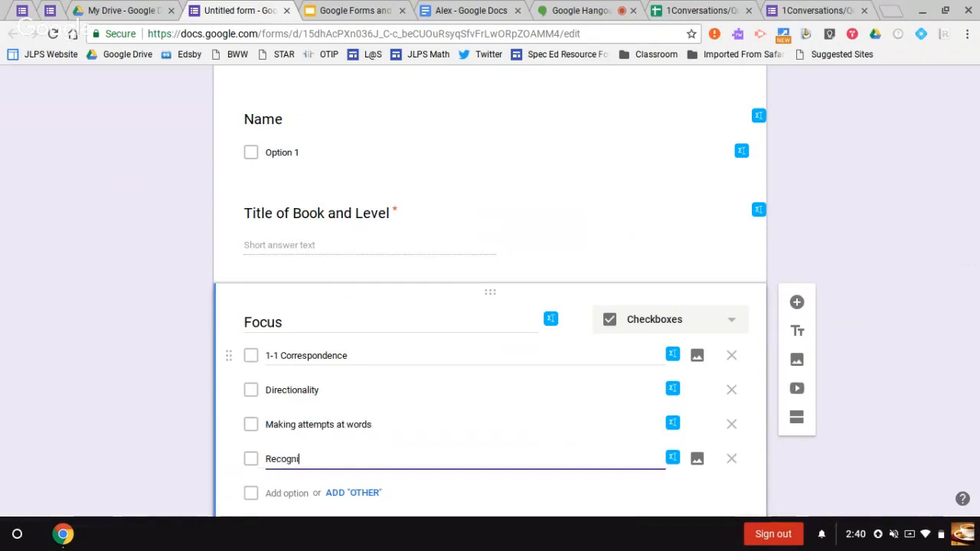
type("zing sight words")
Add the Focus options "Fluency", "Expression" and "Comprehension", and make the question required.
key("Return")
type("Fluency")
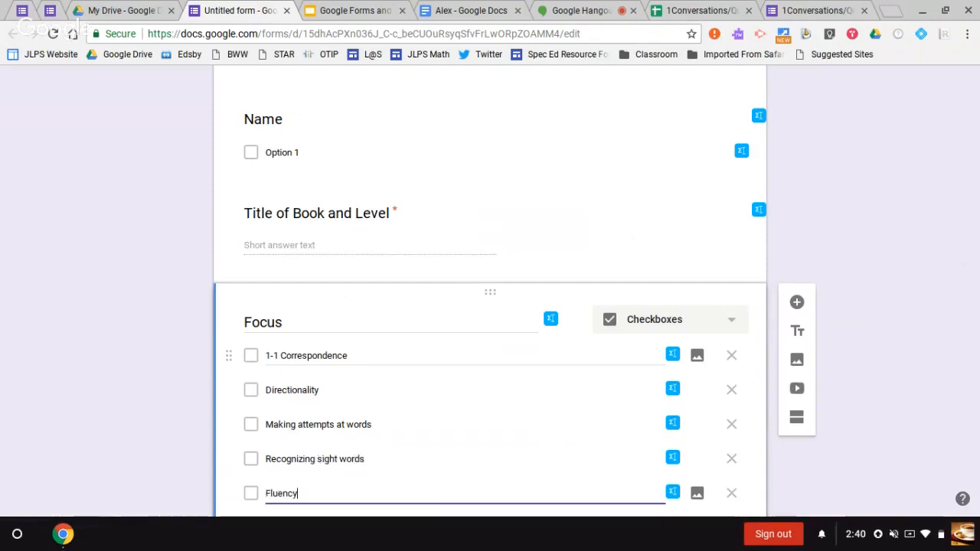
key("Return")
type("Expression")
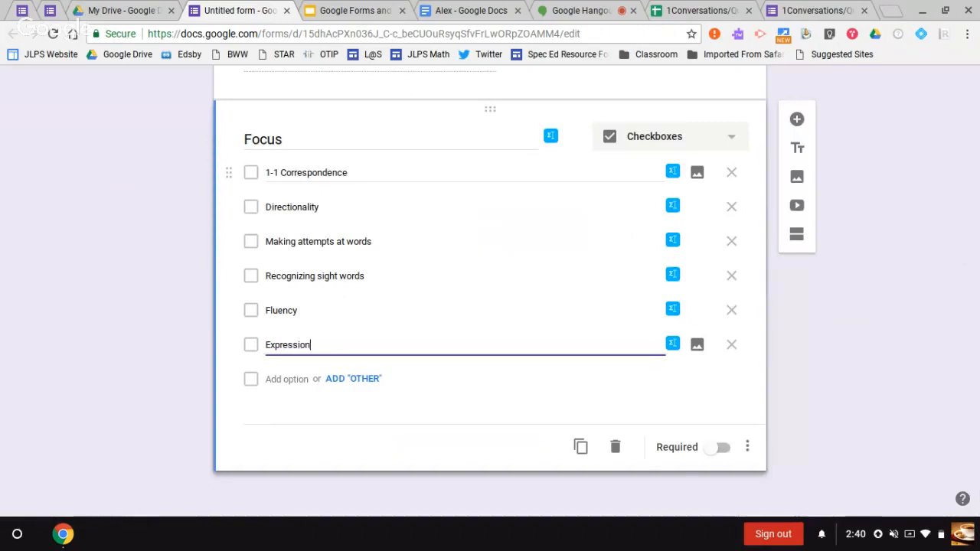
key("Return")
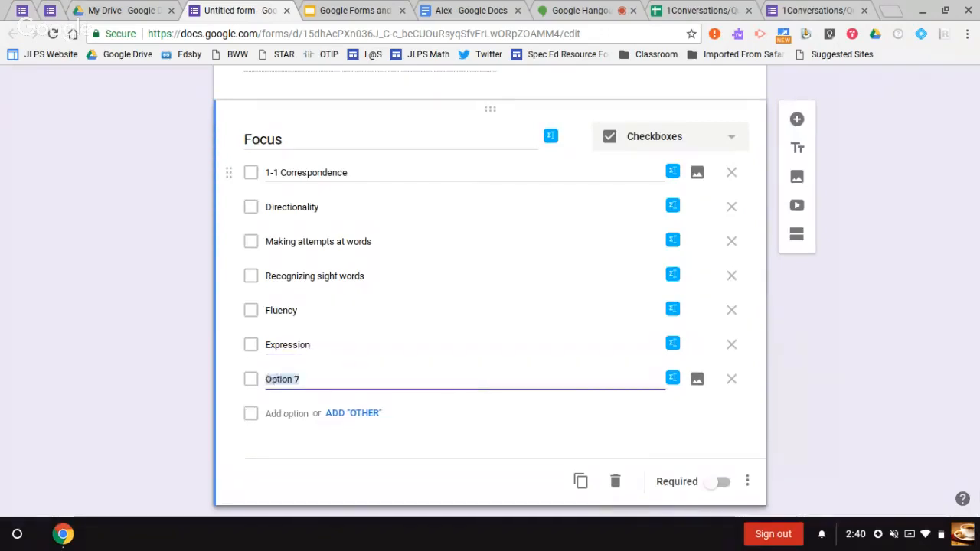
type("Comprehensi")
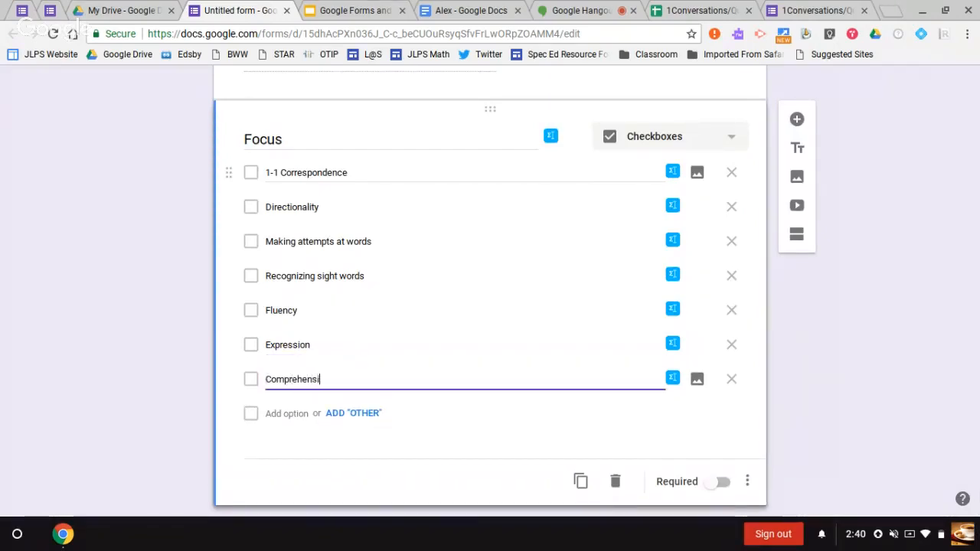
type("on")
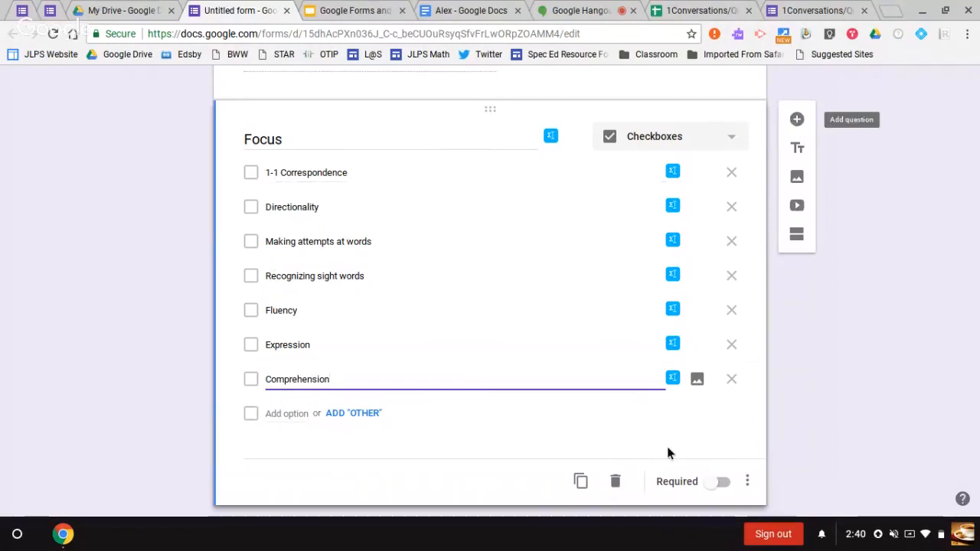
left_click(723, 484)
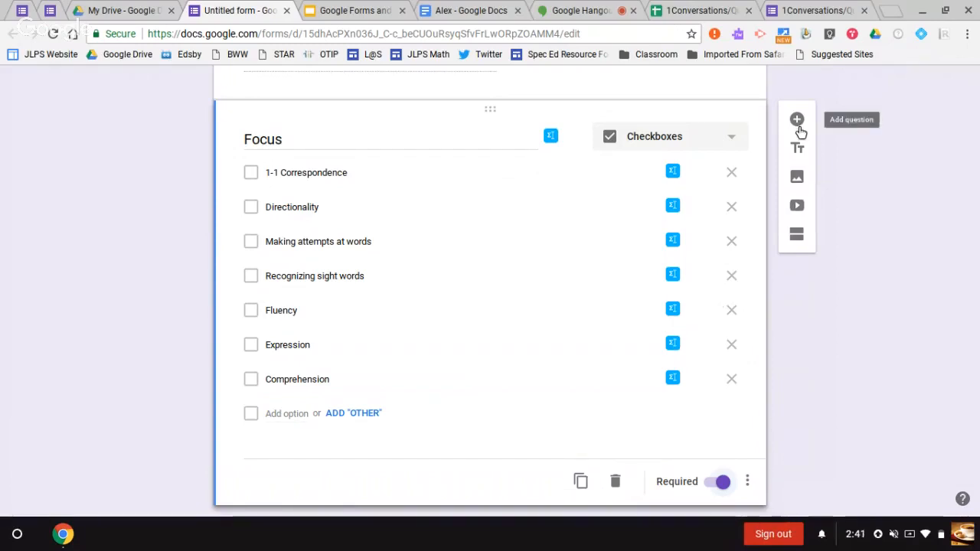
Add a required Paragraph question titled "Next Steps" below the Focus question.
scroll(801, 130, "up", 10)
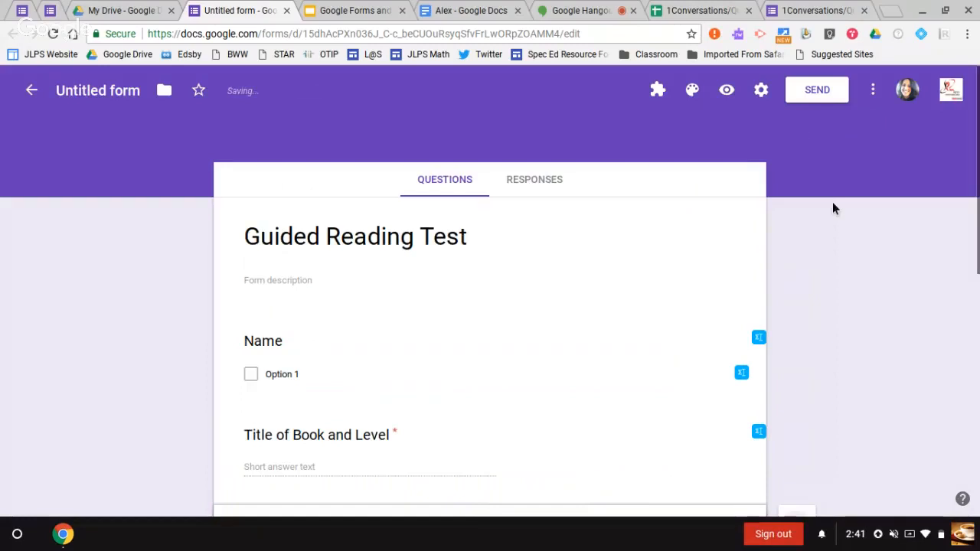
scroll(823, 302, "down", 3)
scroll(823, 302, "up", 3)
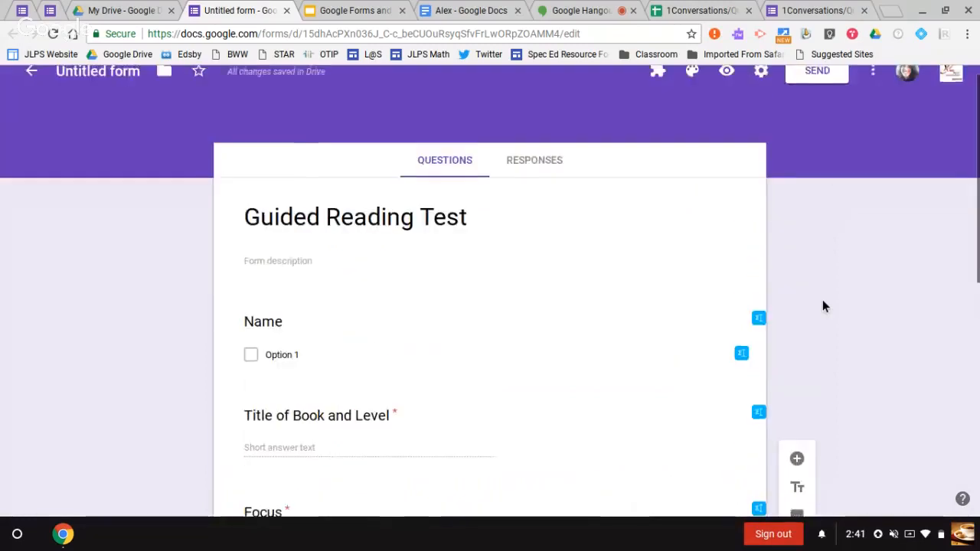
scroll(823, 302, "down", 1)
scroll(822, 305, "down", 6)
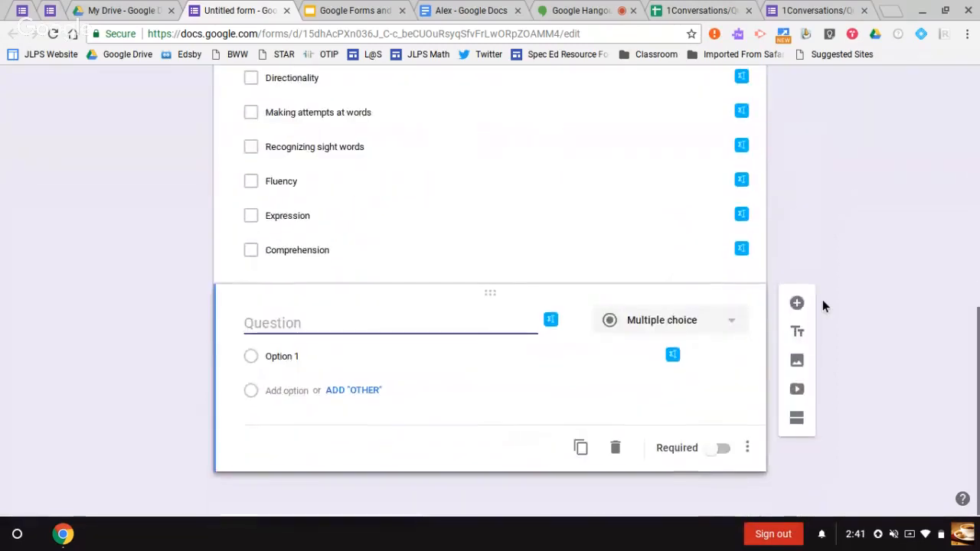
type("Next Steps")
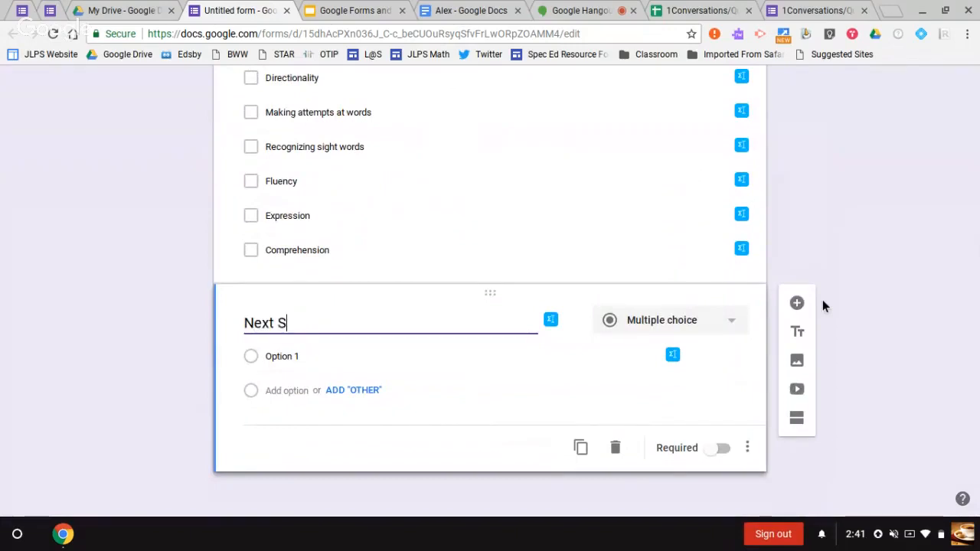
left_click(718, 451)
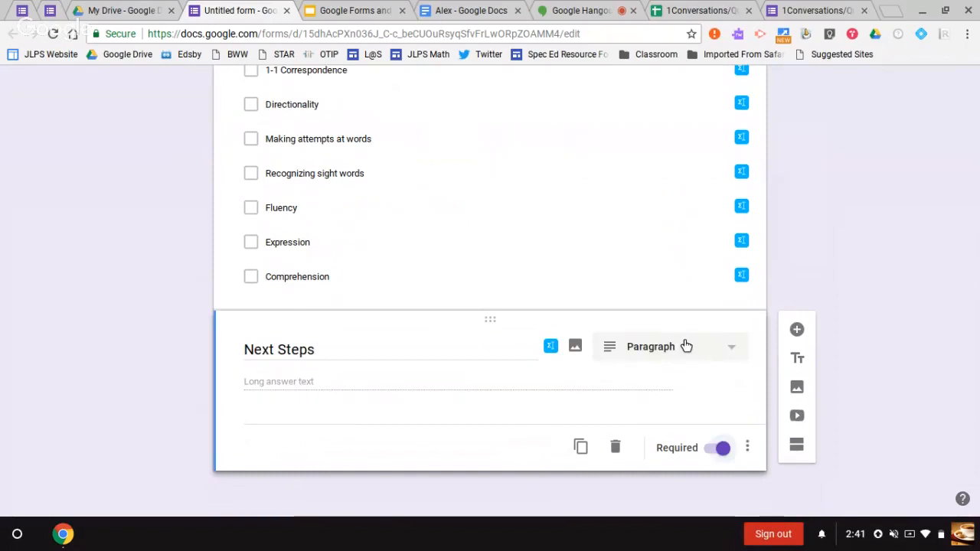
Add another question titled "Comments" below the Next Steps question.
left_click(798, 330)
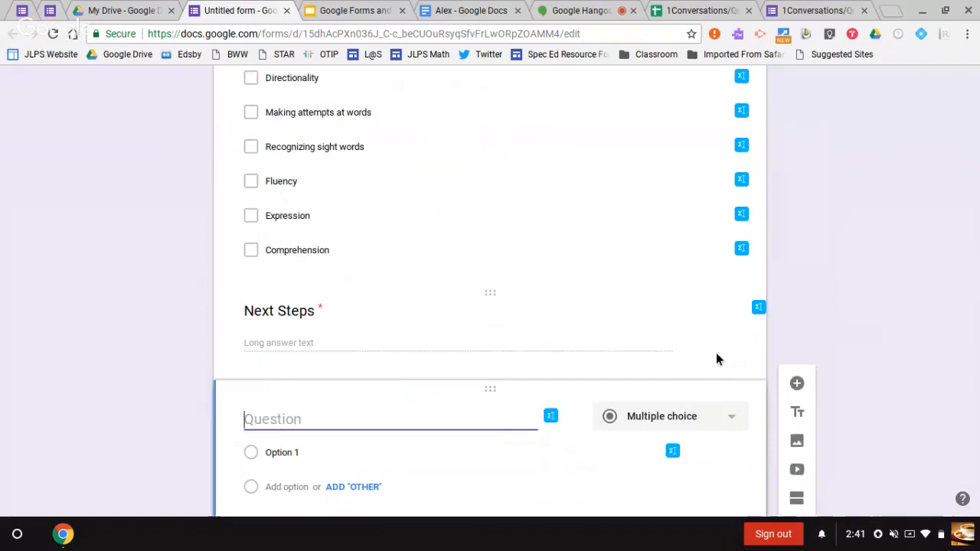
type("Comemnt")
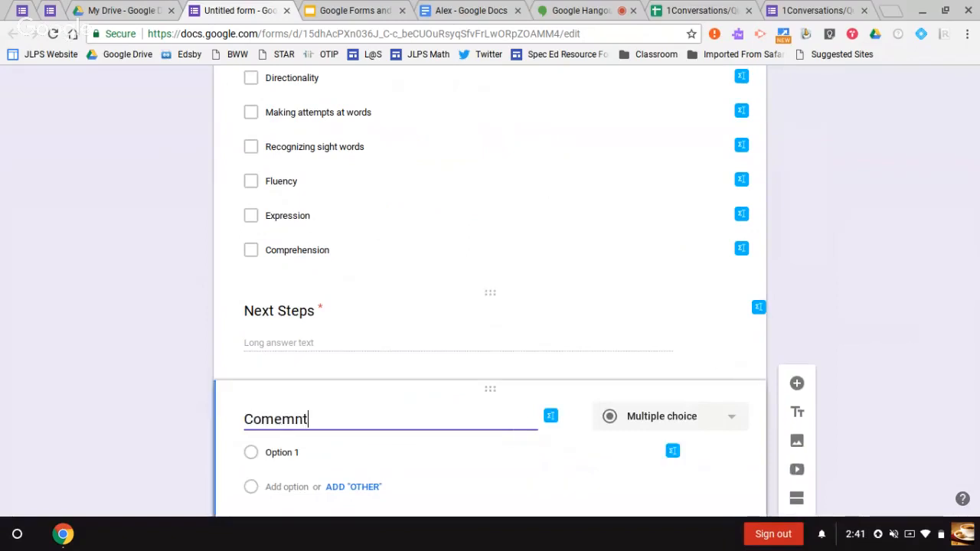
key("BackSpace")
key("BackSpace")
type("ents")
key("BackSpace")
key("BackSpace")
key("BackSpace")
key("BackSpace")
key("BackSpace")
key("BackSpace")
type("ments")
Make Comments a required Paragraph question and move it above Next Steps.
left_click(671, 417)
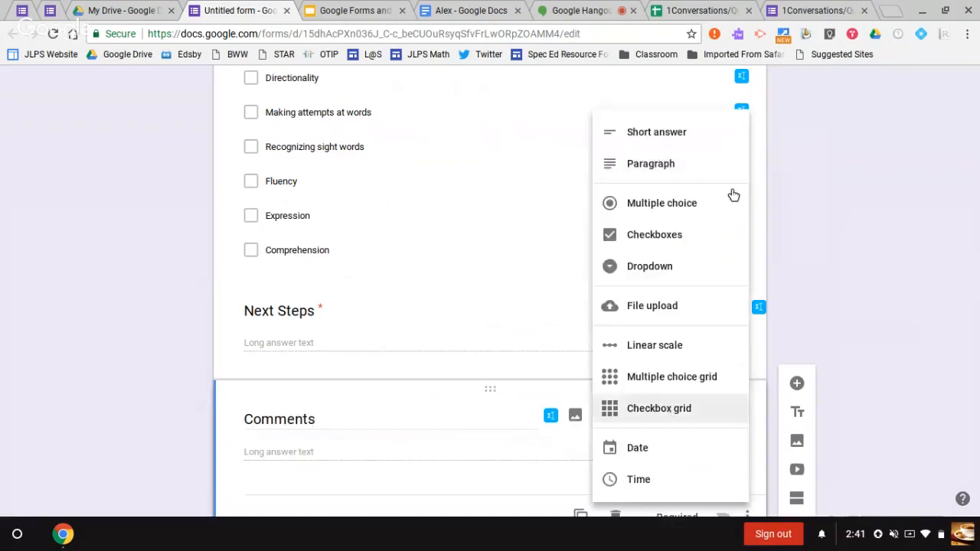
left_click(671, 178)
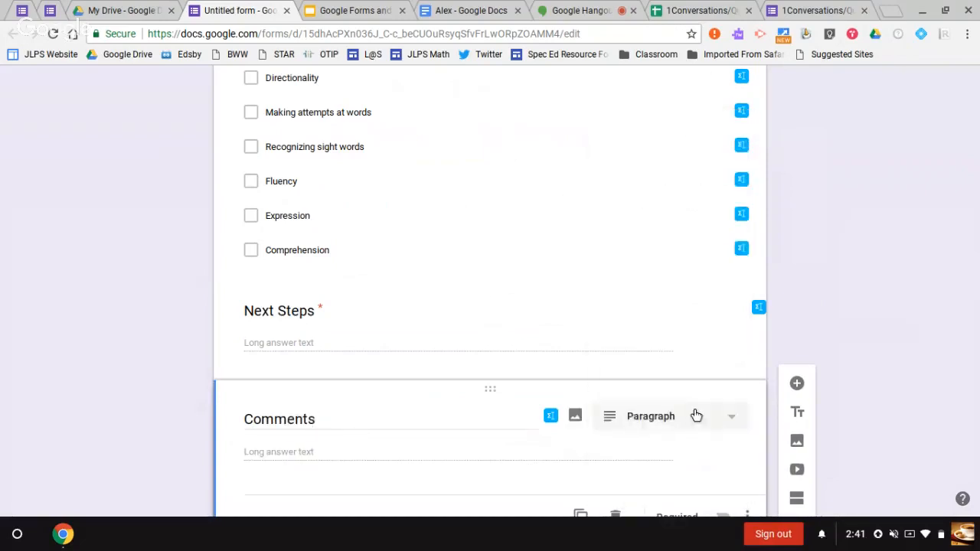
scroll(694, 416, "down", 2)
left_click(722, 449)
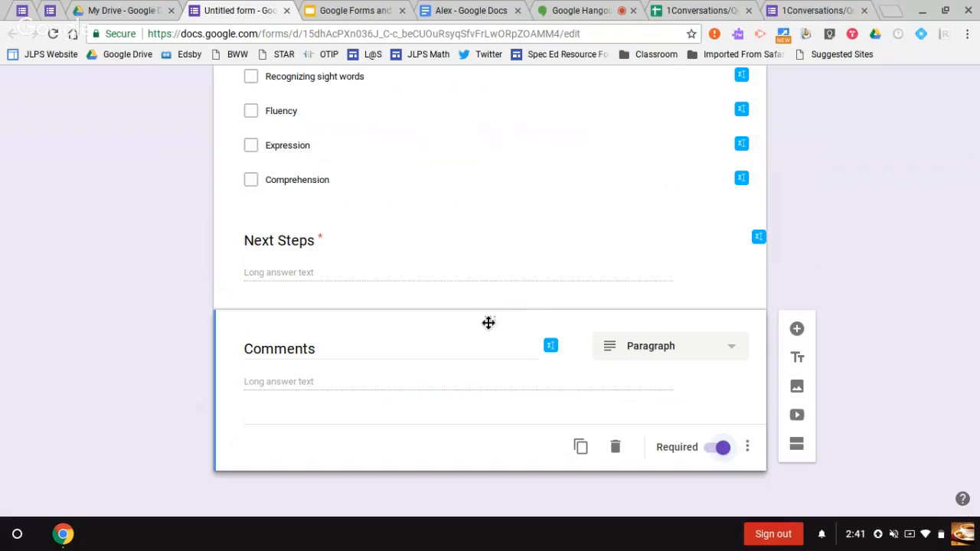
left_click_drag(488, 322, 488, 247)
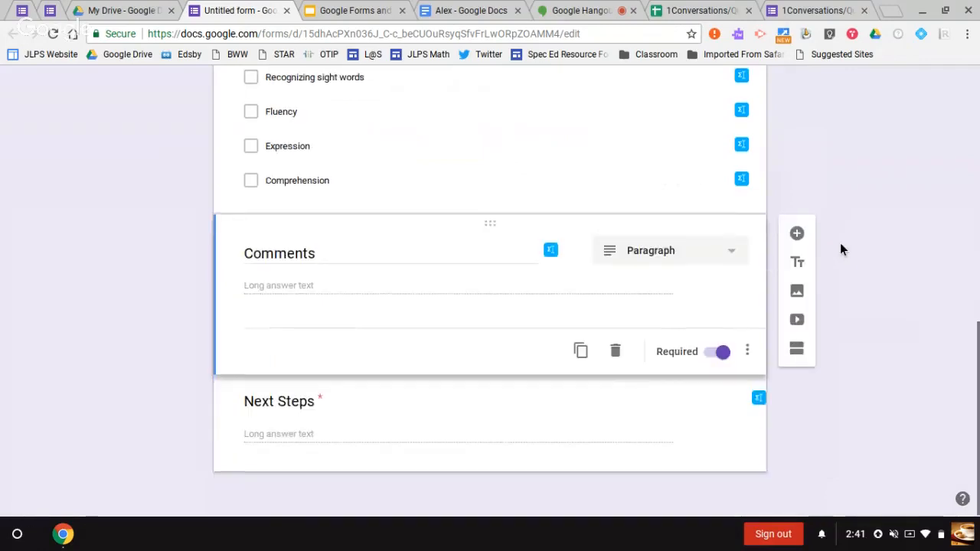
Set the form's header to the Work and School image of an open book with pages folded into a heart.
scroll(841, 243, "up", 10)
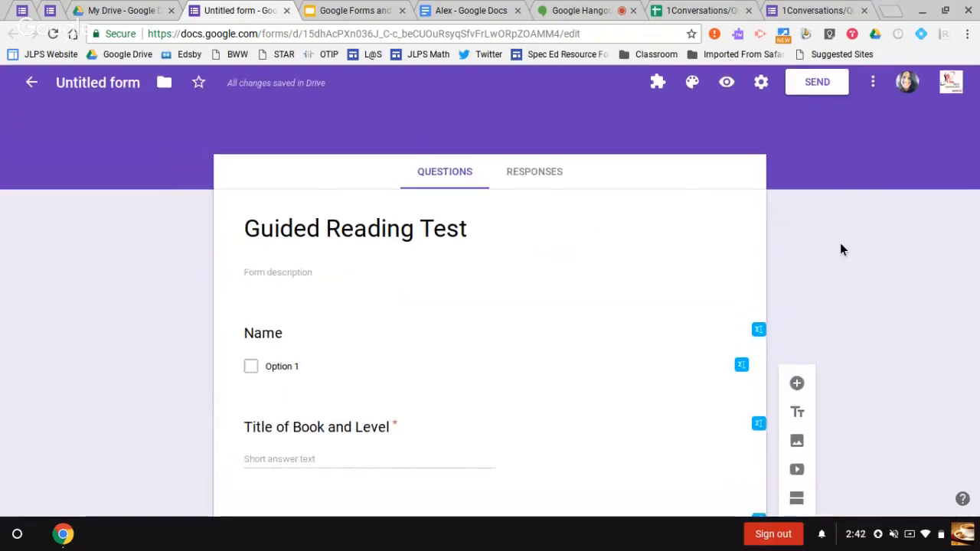
left_click(693, 85)
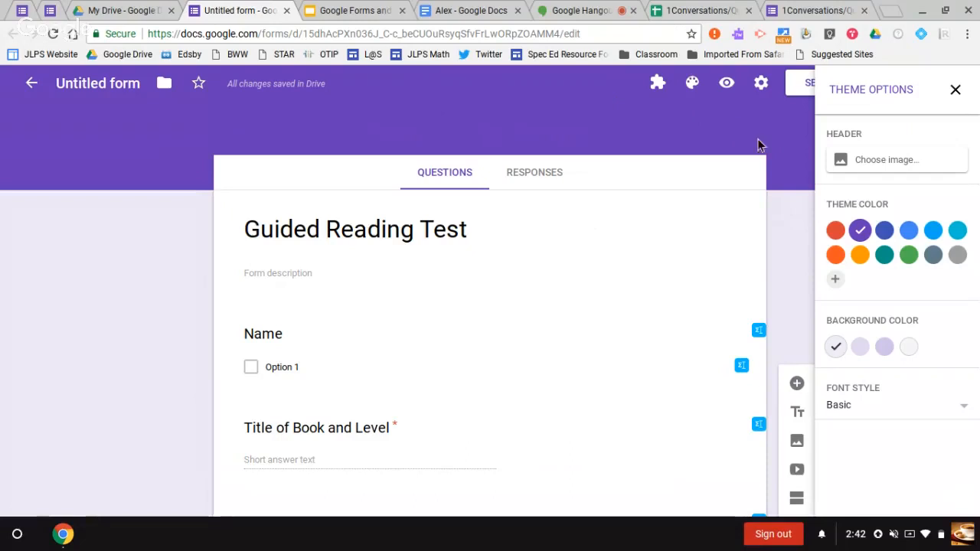
left_click(887, 161)
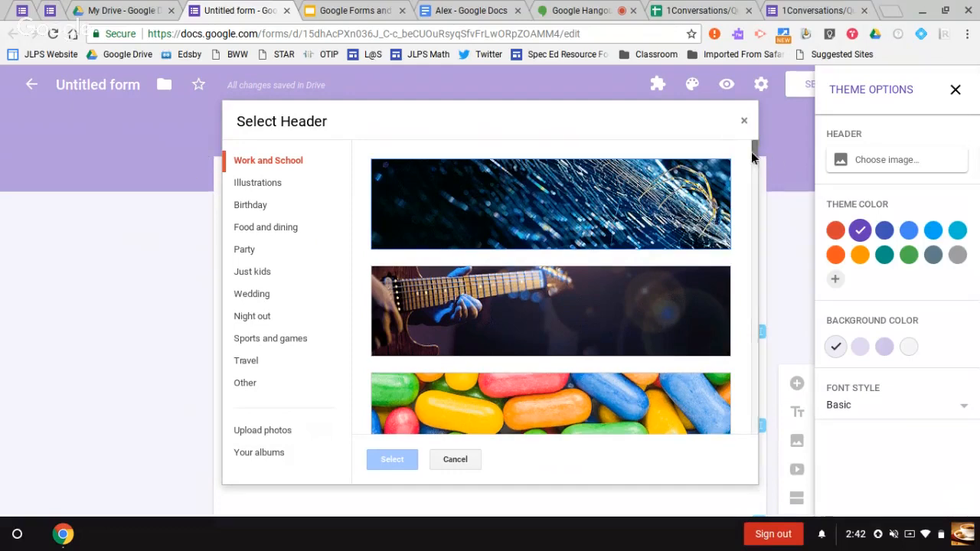
scroll(753, 157, "down", 2)
scroll(753, 157, "down", 8)
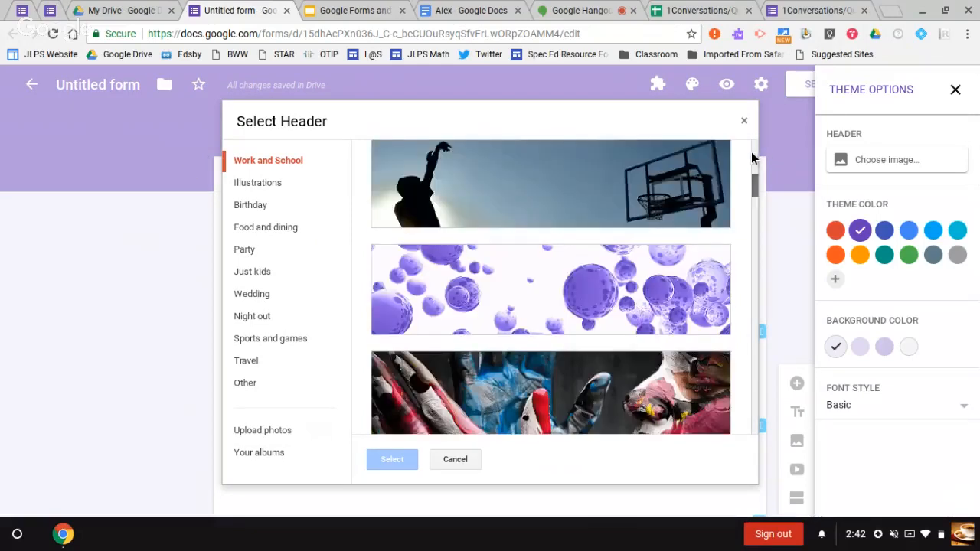
left_click(628, 284)
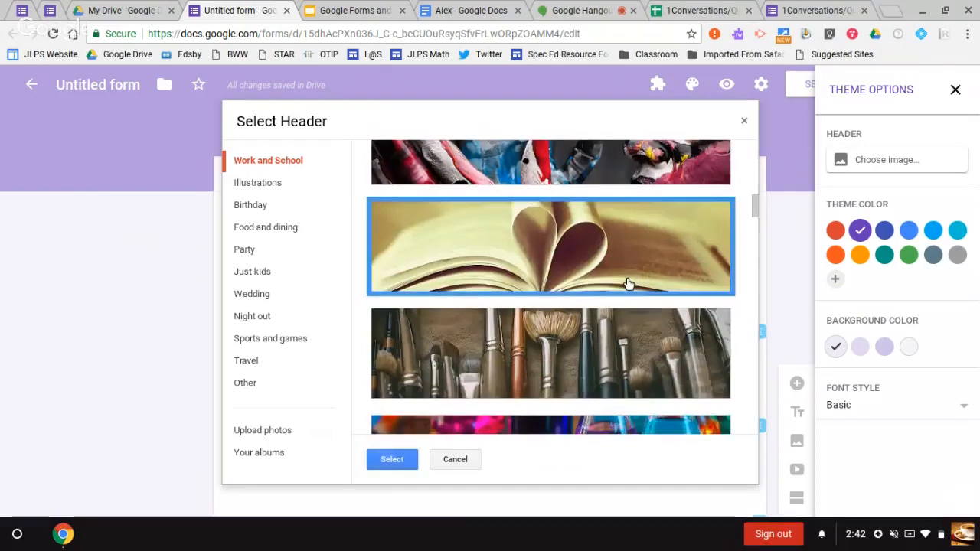
left_click(402, 464)
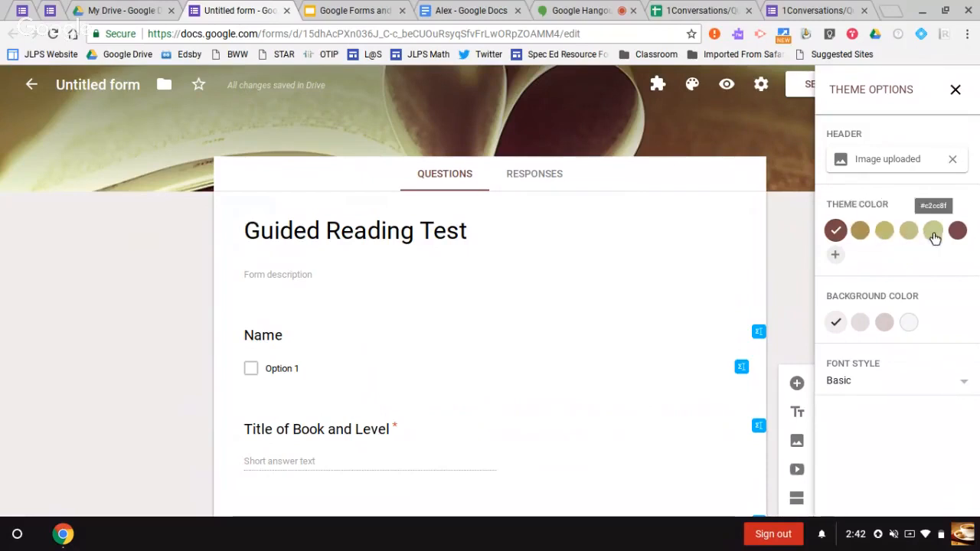
Change the form's theme color to the light green #c2cc8f and keep the Basic font style.
left_click(934, 231)
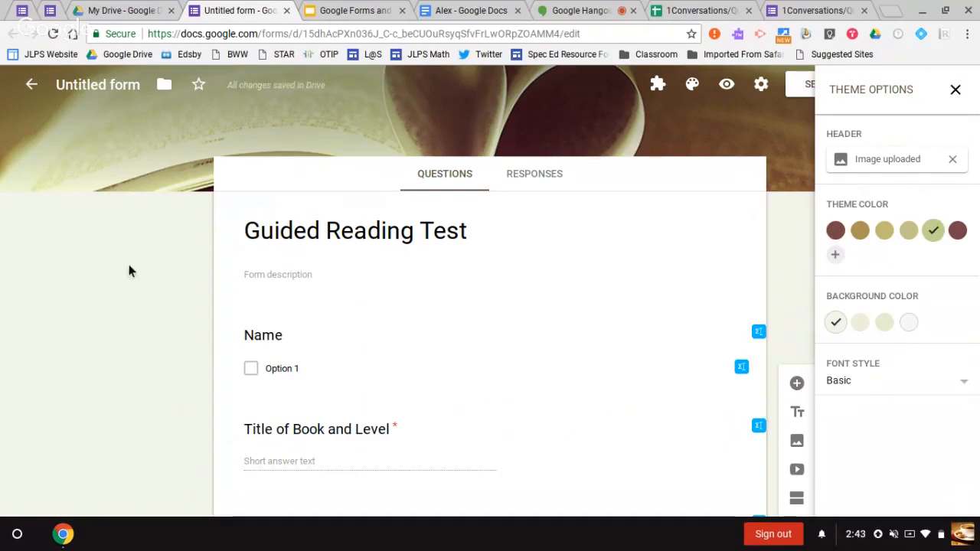
left_click(909, 387)
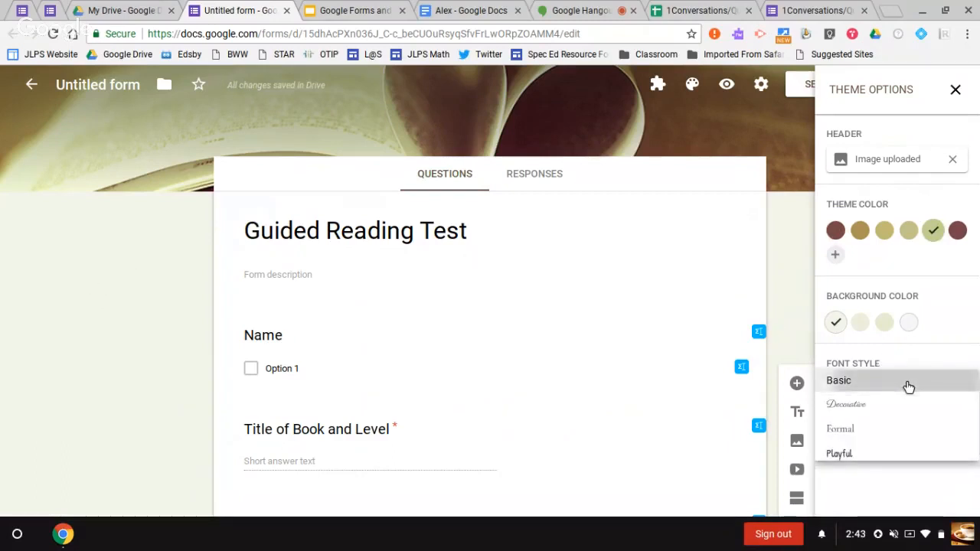
left_click(908, 387)
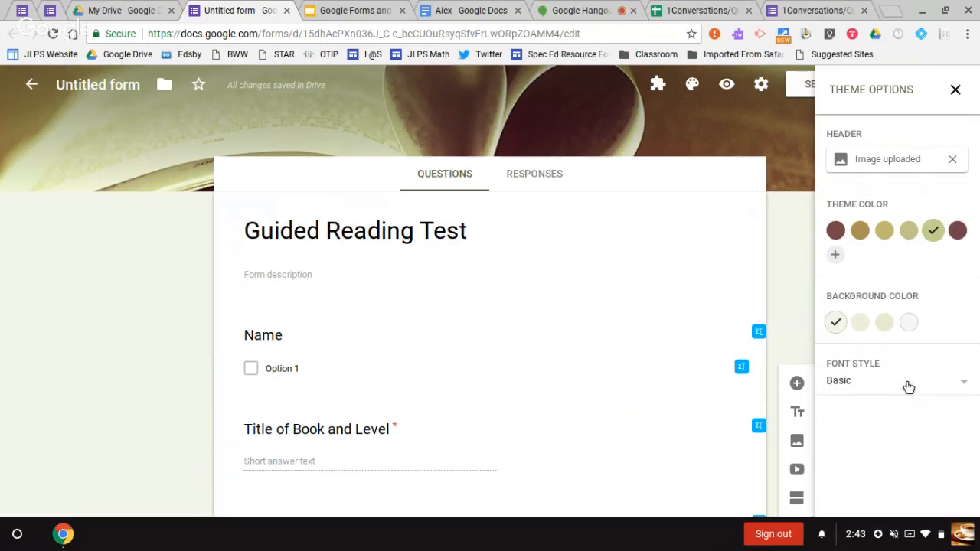
left_click(956, 91)
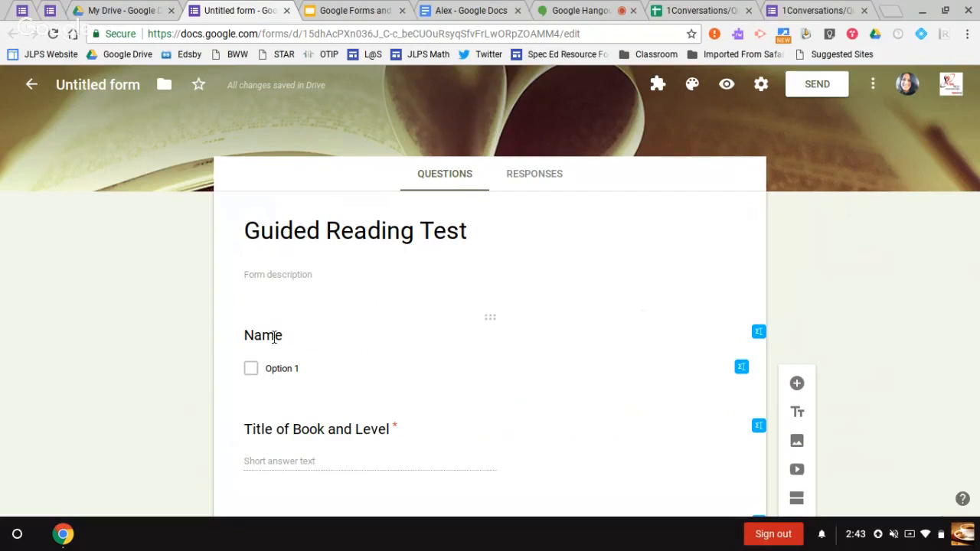
Preview the form and look through all its questions from Name to Next Steps.
left_click(727, 87)
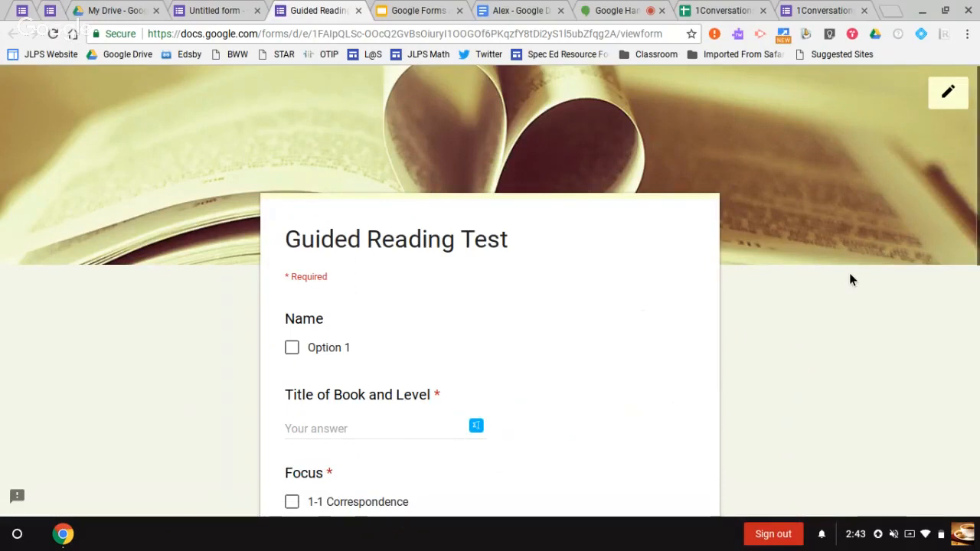
scroll(850, 273, "down", 1)
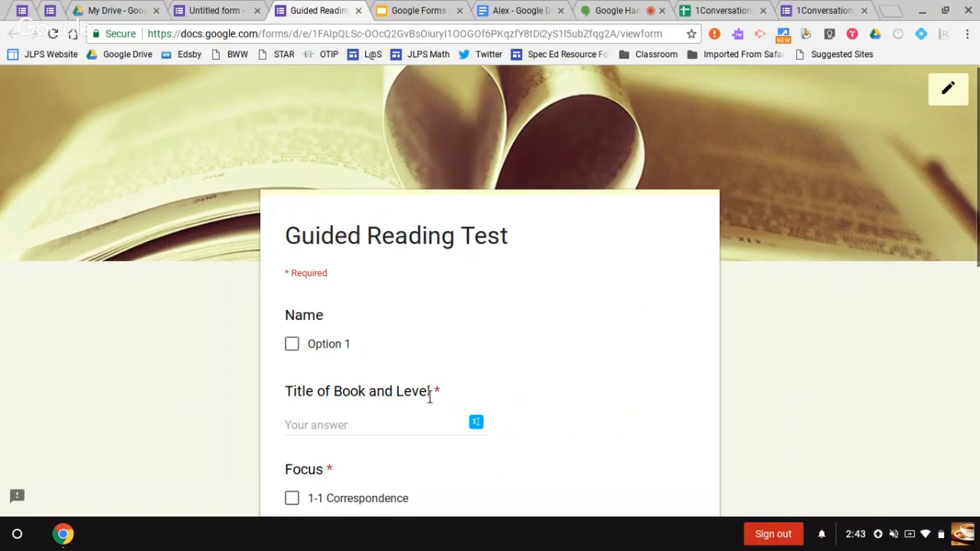
scroll(447, 391, "down", 4)
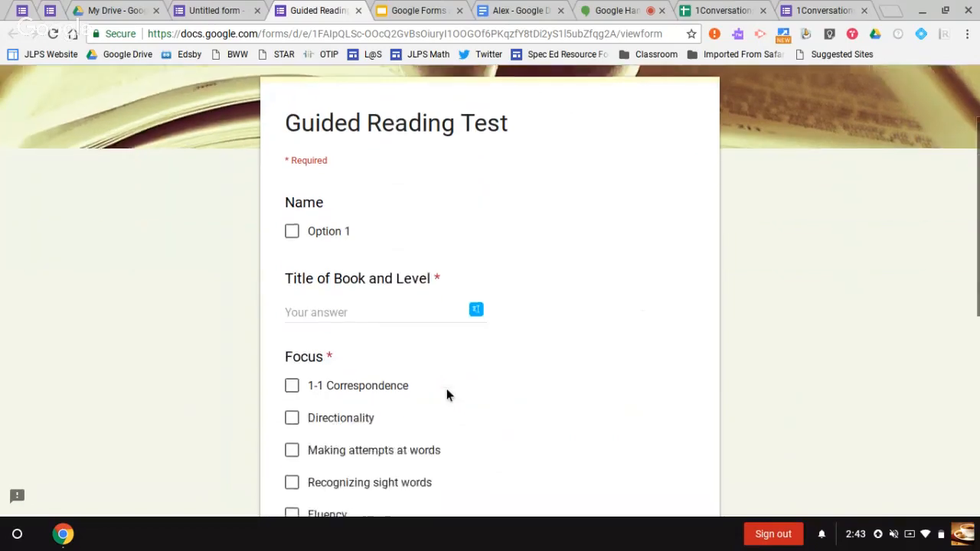
scroll(448, 395, "down", 3)
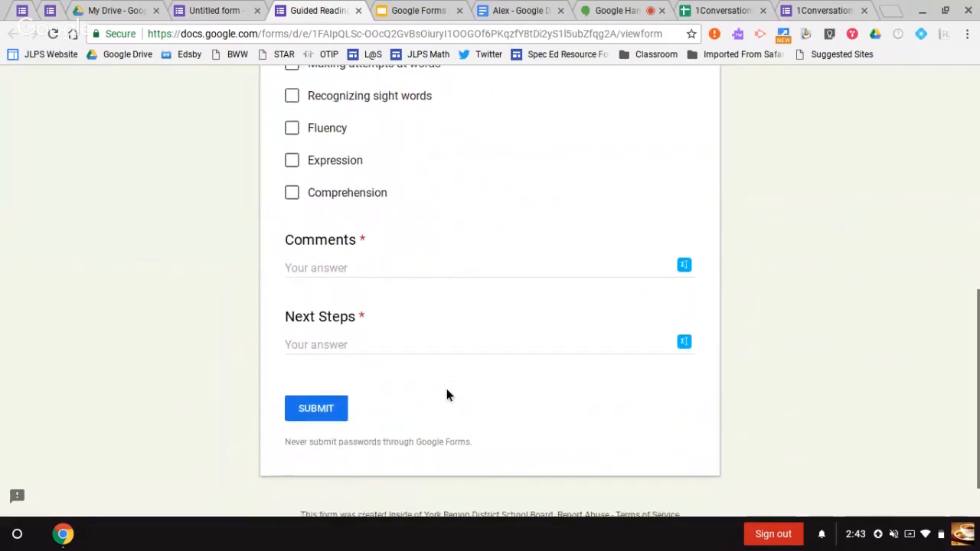
scroll(448, 396, "up", 4)
scroll(447, 388, "up", 3)
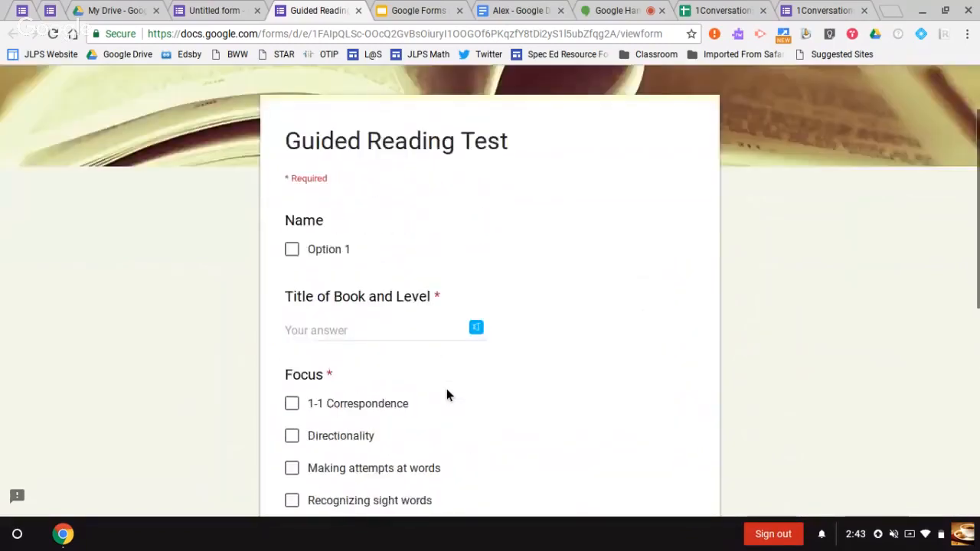
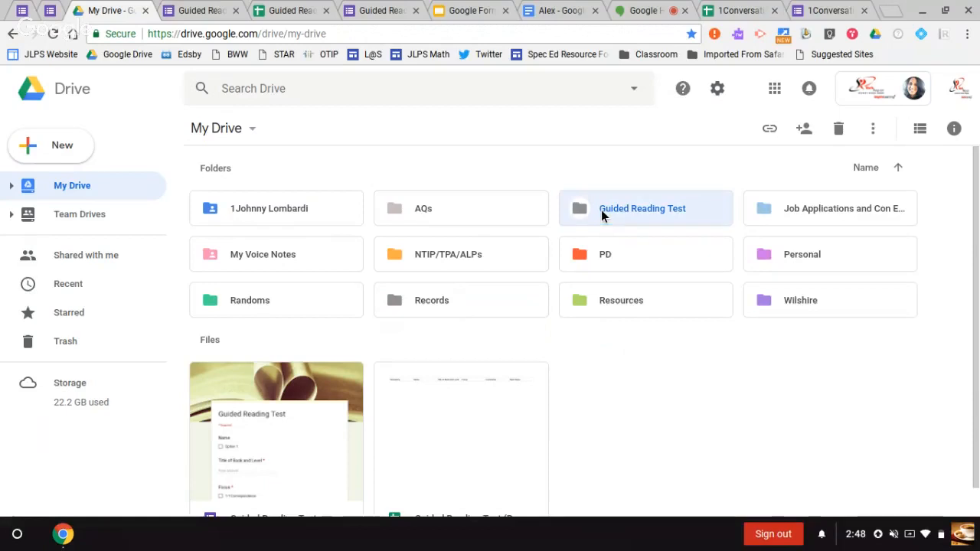
Open the Guided Reading Test folder in Google Drive and create a new Google Docs document in it.
double_click(602, 210)
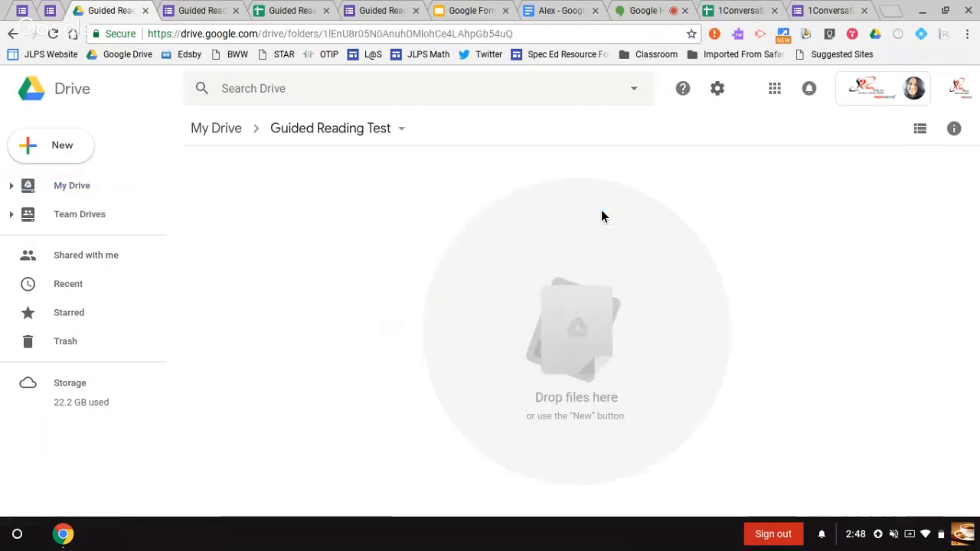
right_click(345, 196)
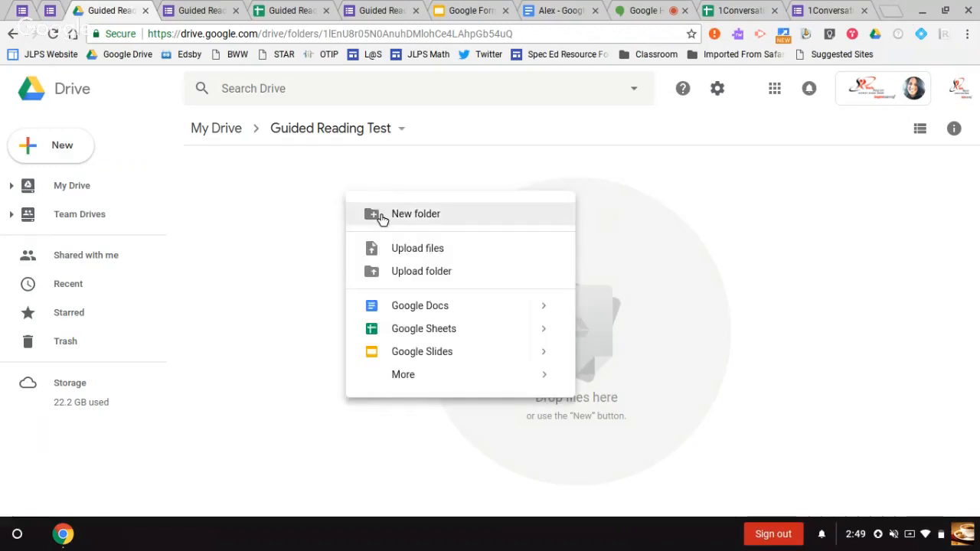
left_click(385, 305)
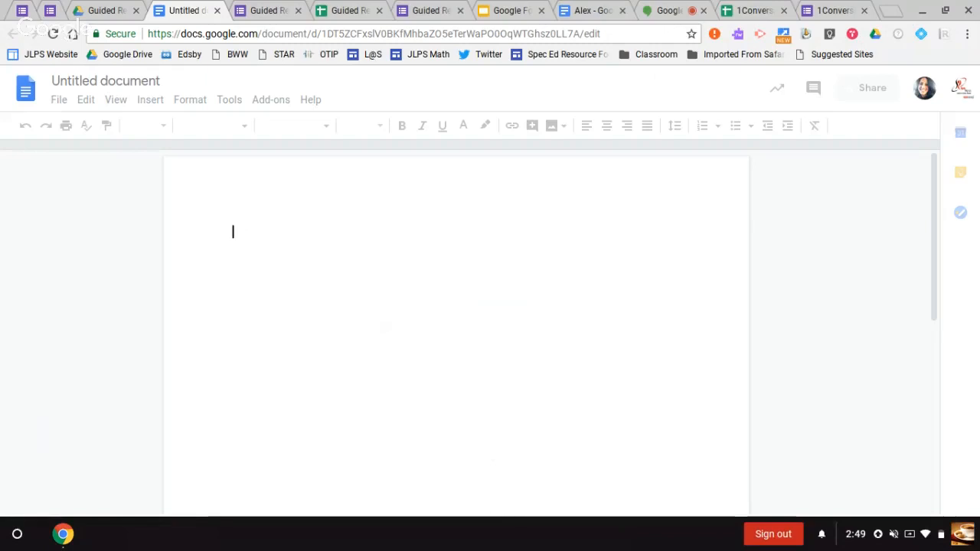
type("hannah")
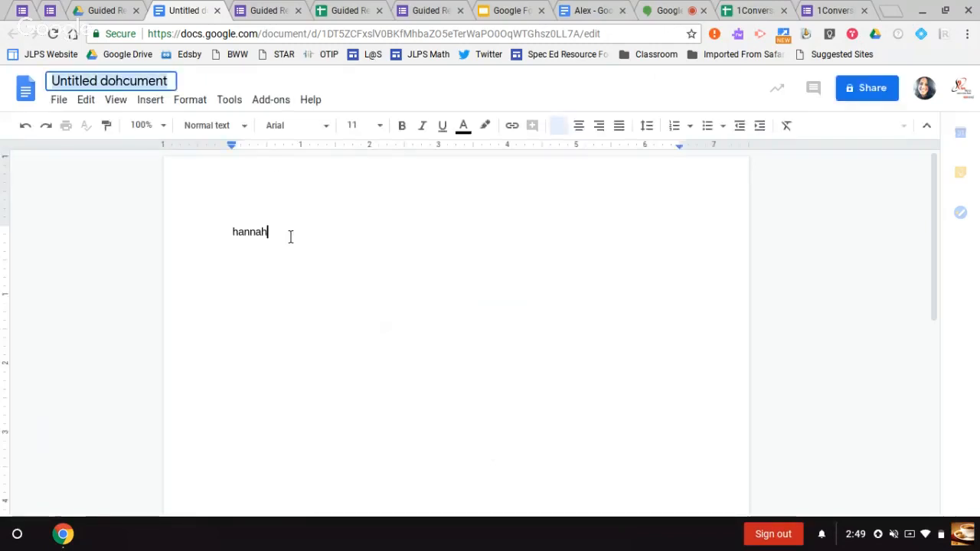
key("ctrl+a")
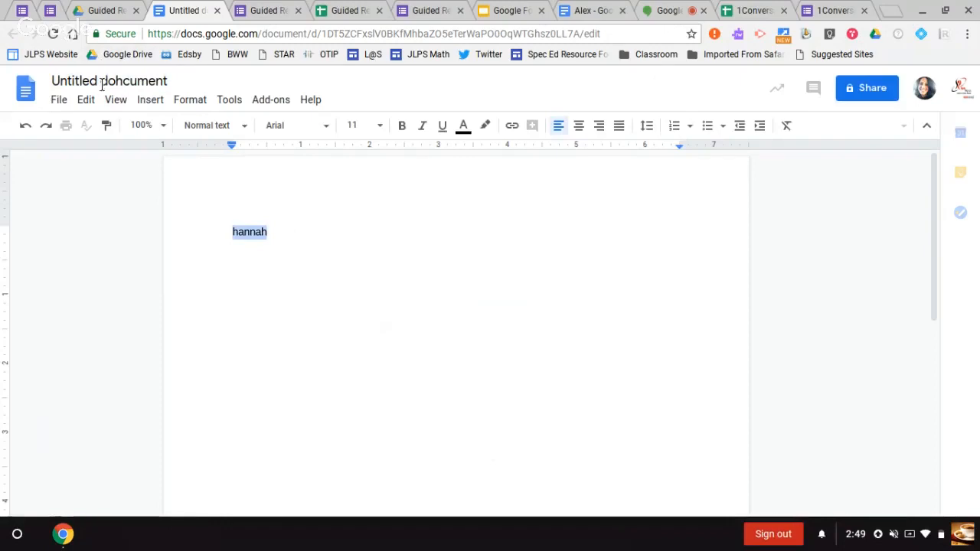
key("BackSpace")
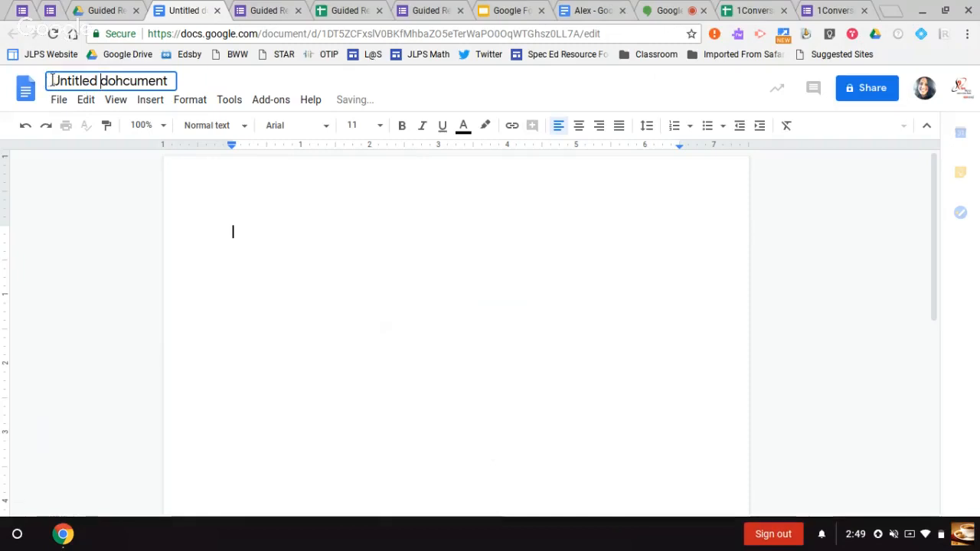
Rename the untitled document with the student's first name.
left_click(169, 82)
type("Hannah")
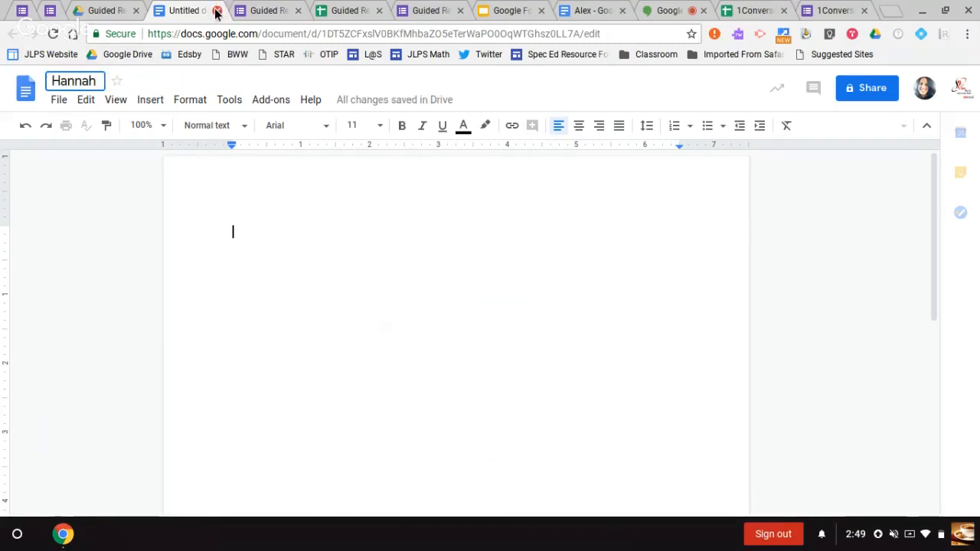
key("Return")
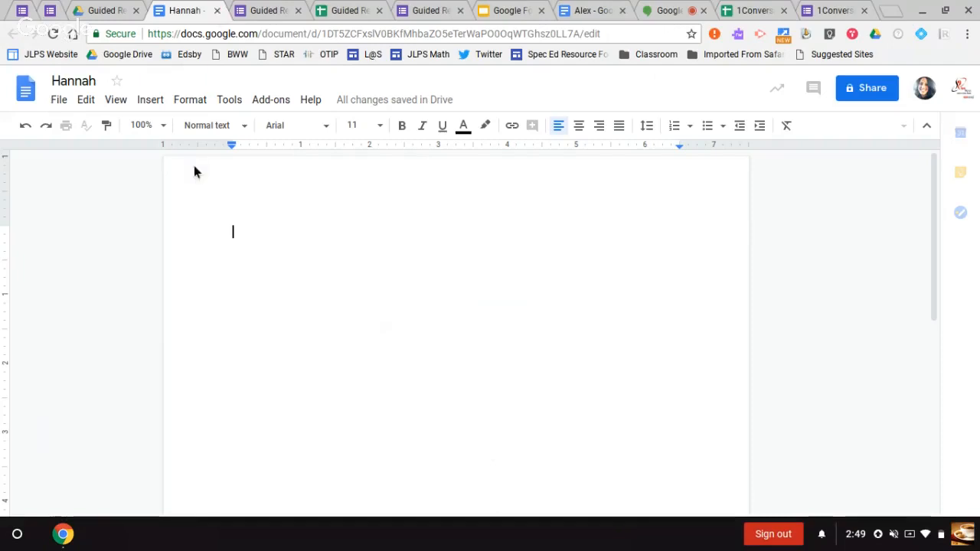
Close the first student's document and create four more blank Google Docs documents in the Guided Reading Test folder.
left_click(217, 11)
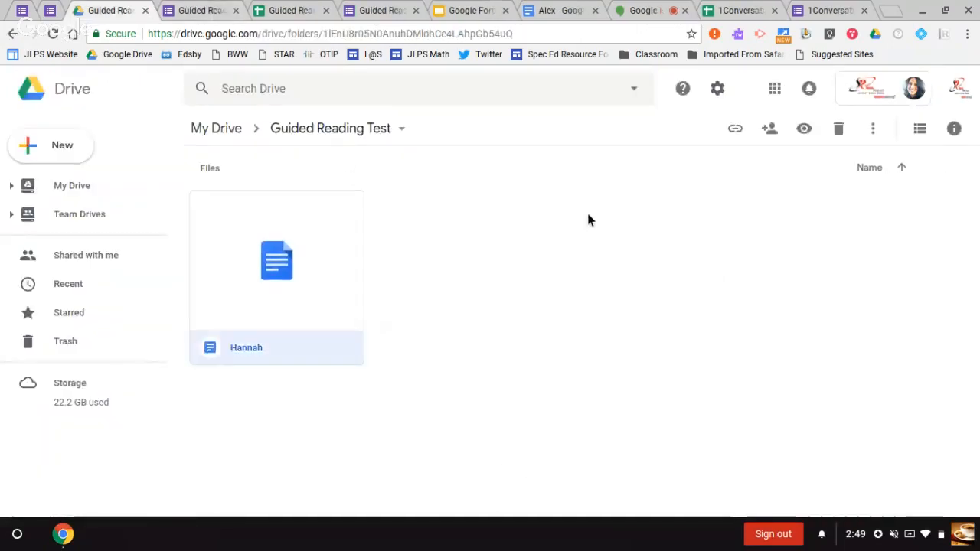
right_click(587, 220)
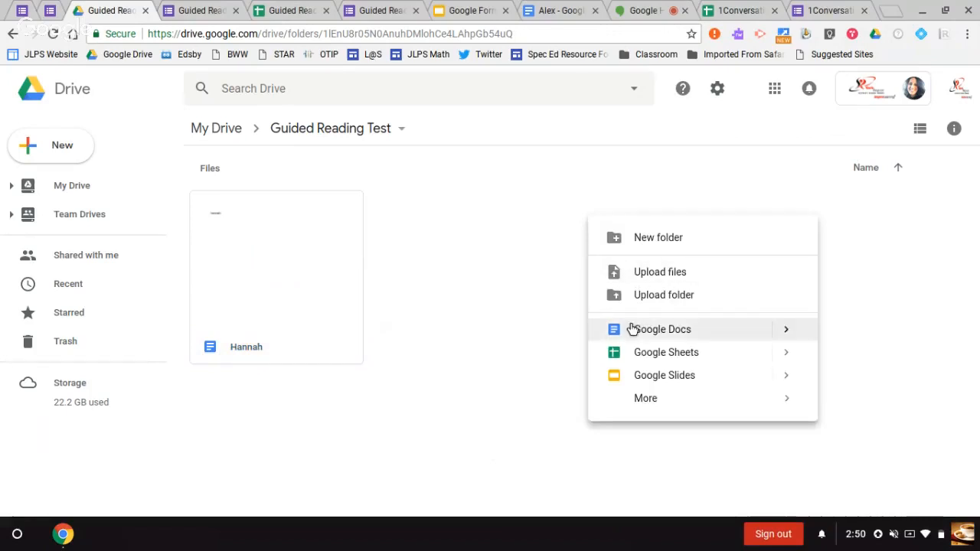
left_click(632, 329)
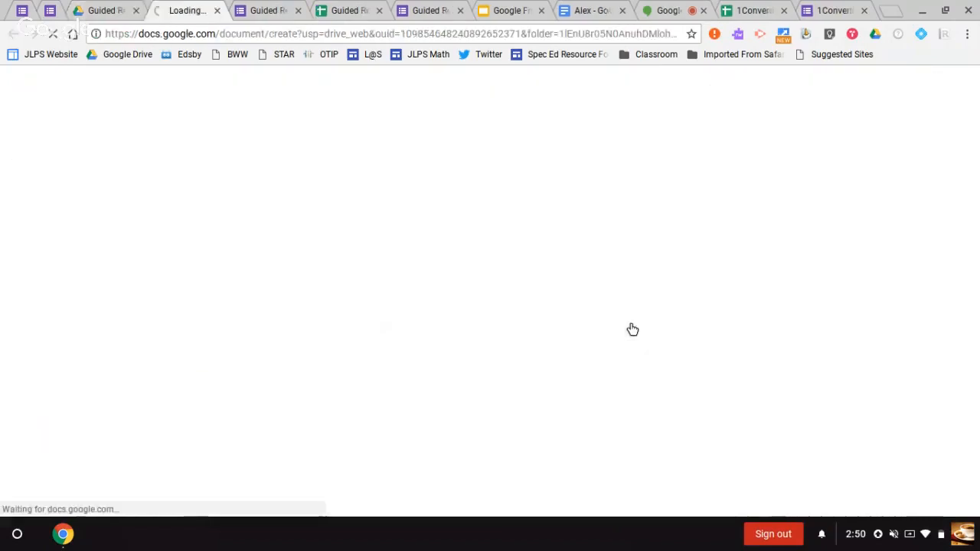
left_click(122, 8)
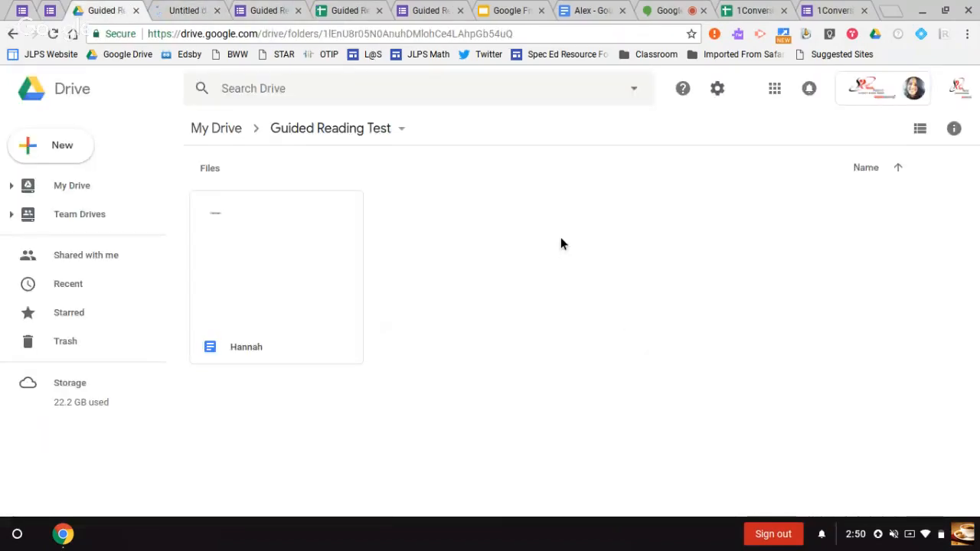
right_click(560, 239)
left_click(582, 356)
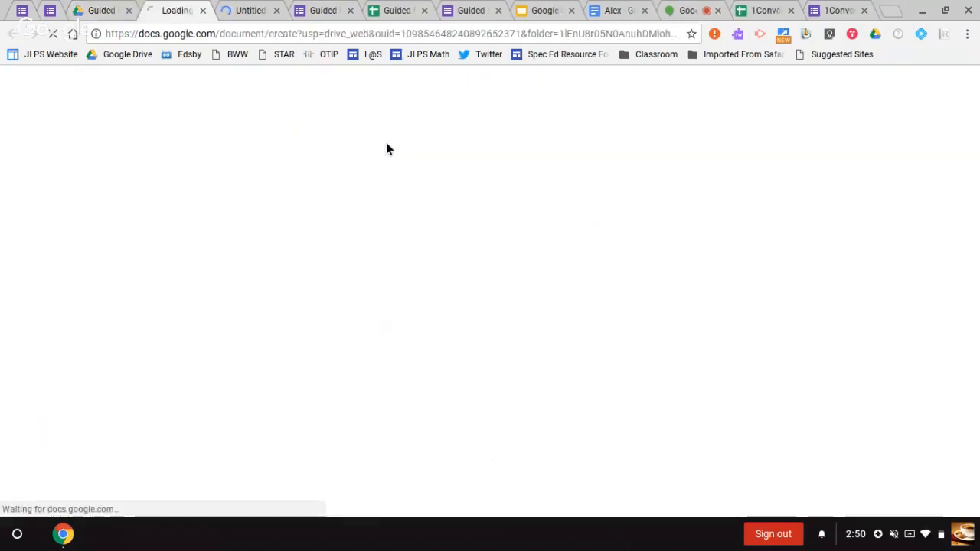
left_click(84, 9)
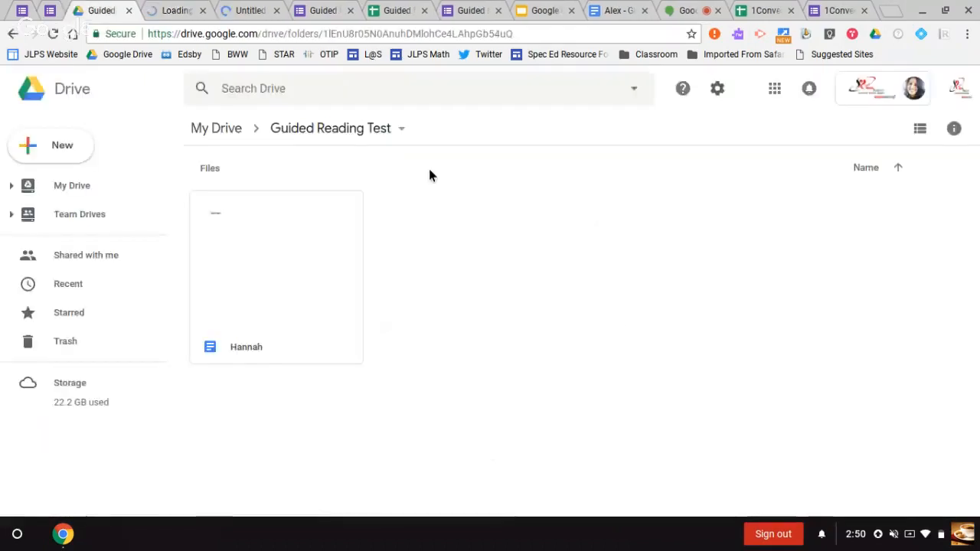
right_click(628, 326)
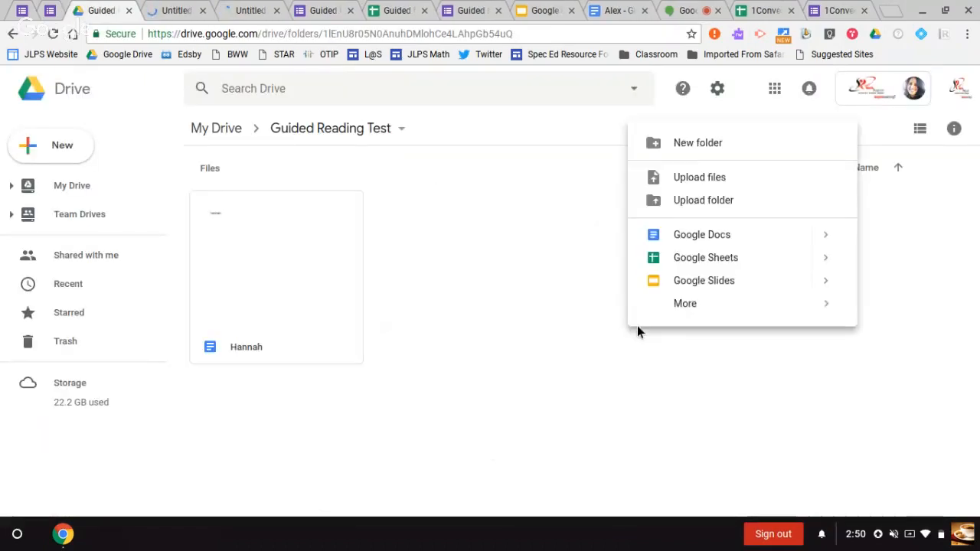
left_click(655, 240)
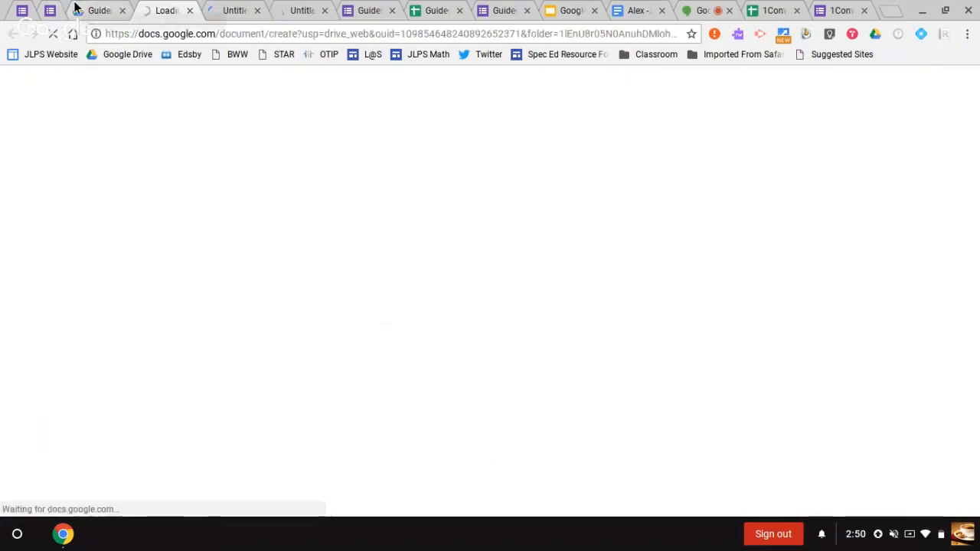
left_click(87, 9)
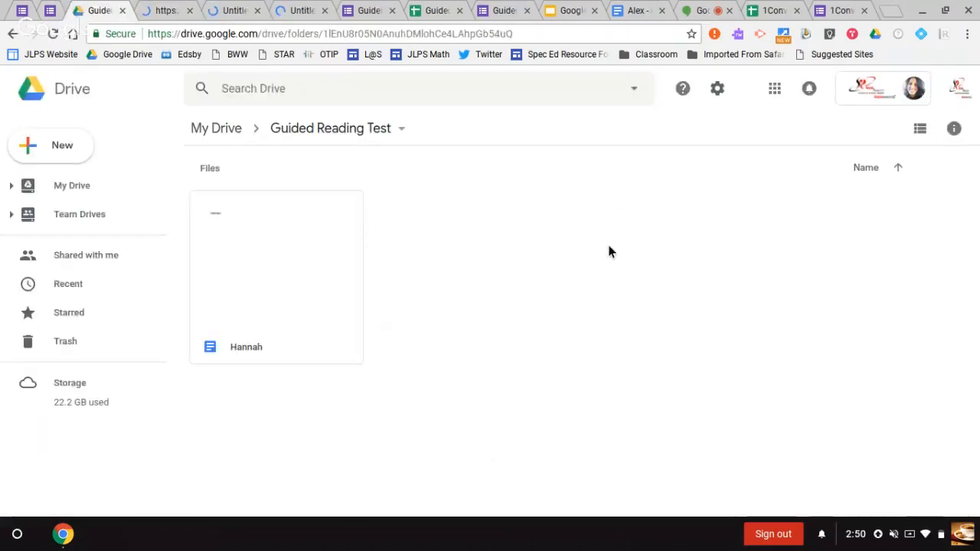
right_click(607, 243)
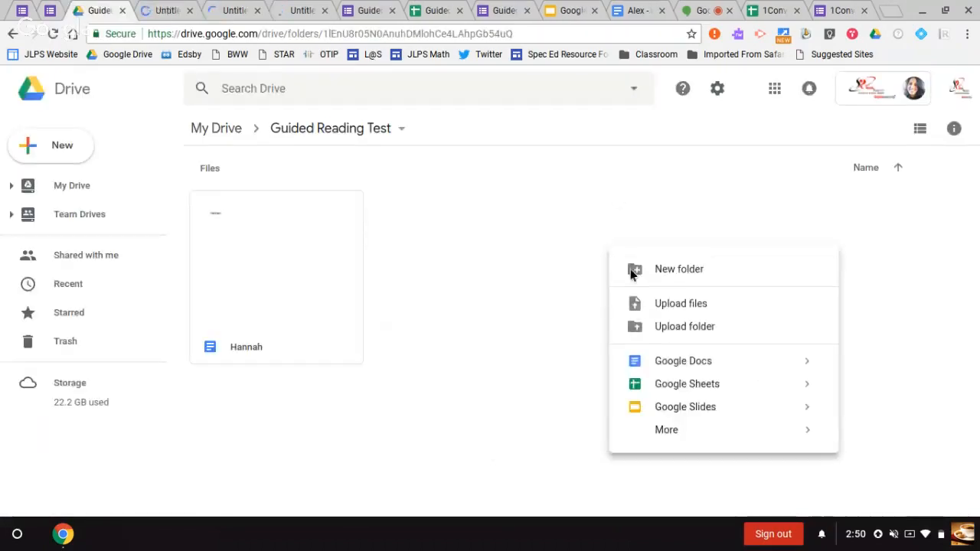
left_click(643, 373)
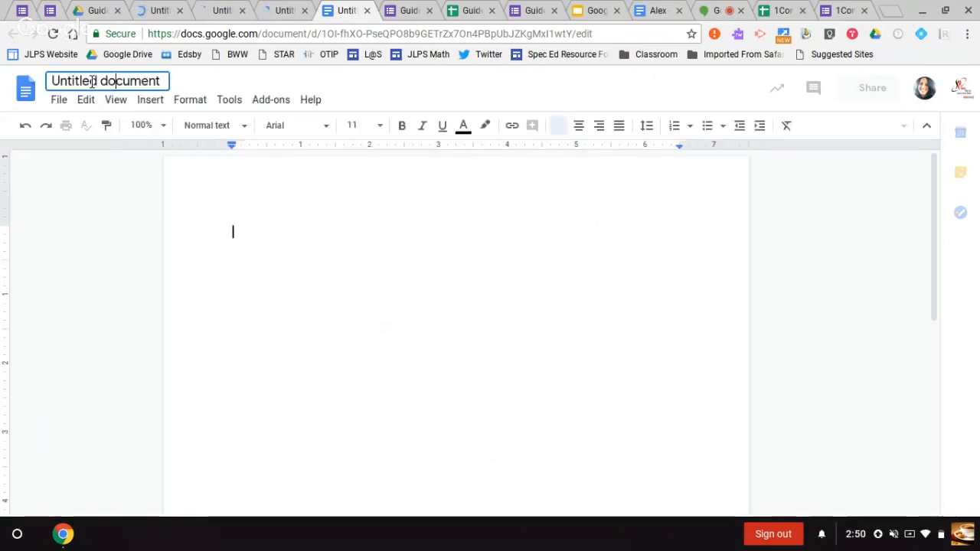
Rename the most recently loaded untitled document with the second student's first name, correcting the spelling.
left_click(95, 82)
type("F")
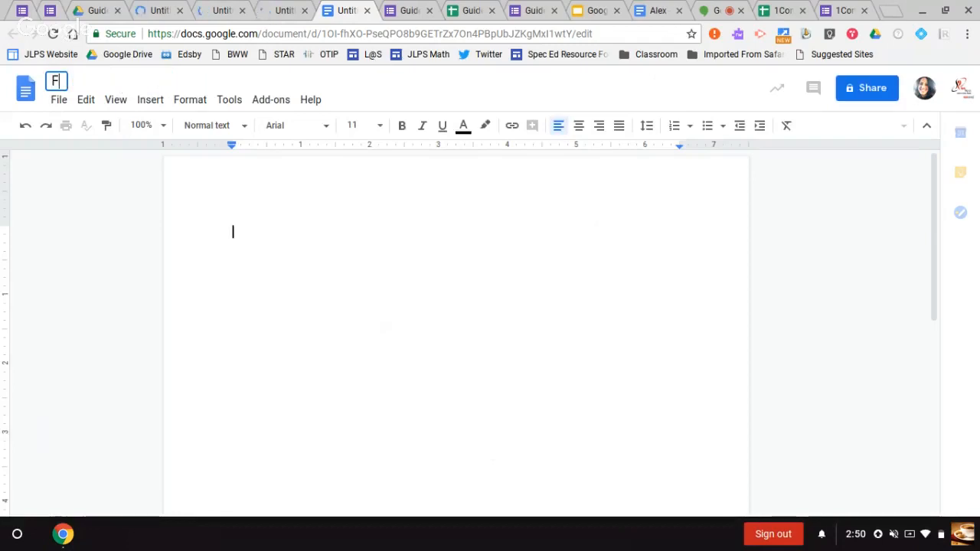
type("lalguni")
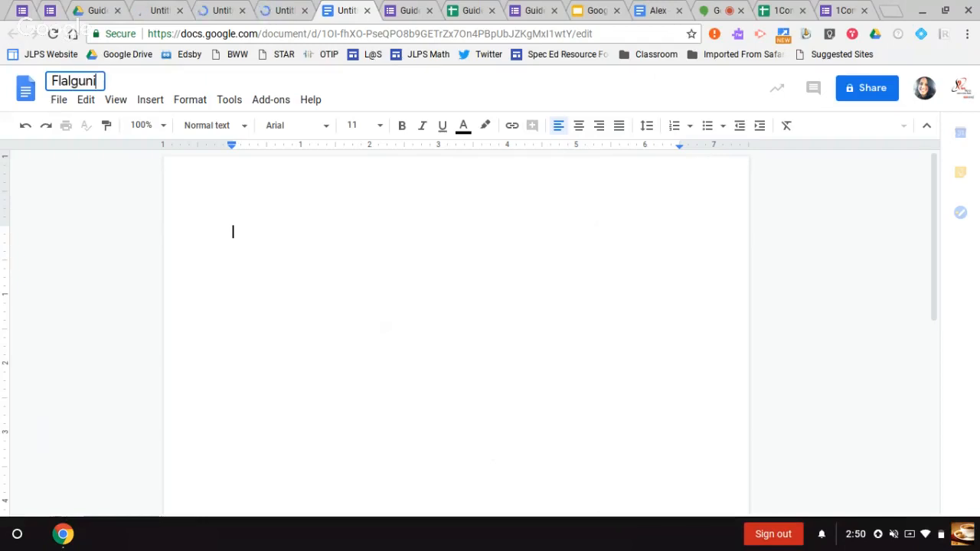
key("BackSpace")
key("BackSpace")
key("BackSpace")
key("BackSpace")
key("BackSpace")
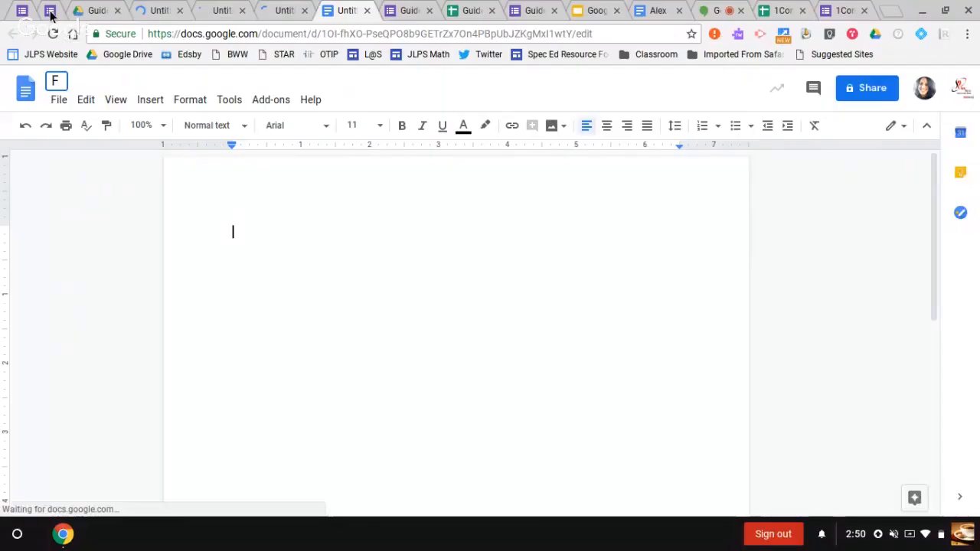
type("alguni")
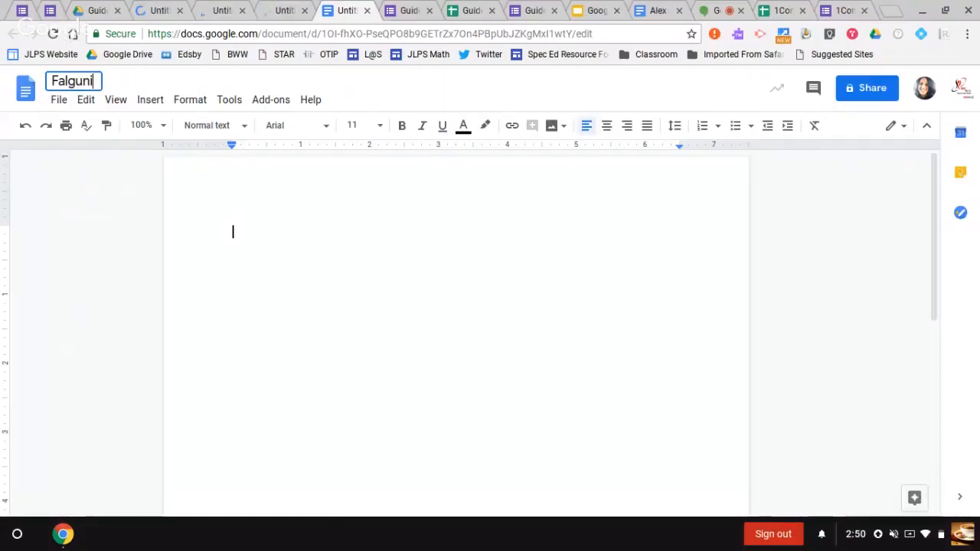
key("Return")
Switch to the next untitled document and rename it with the third student's first name.
left_click(281, 12)
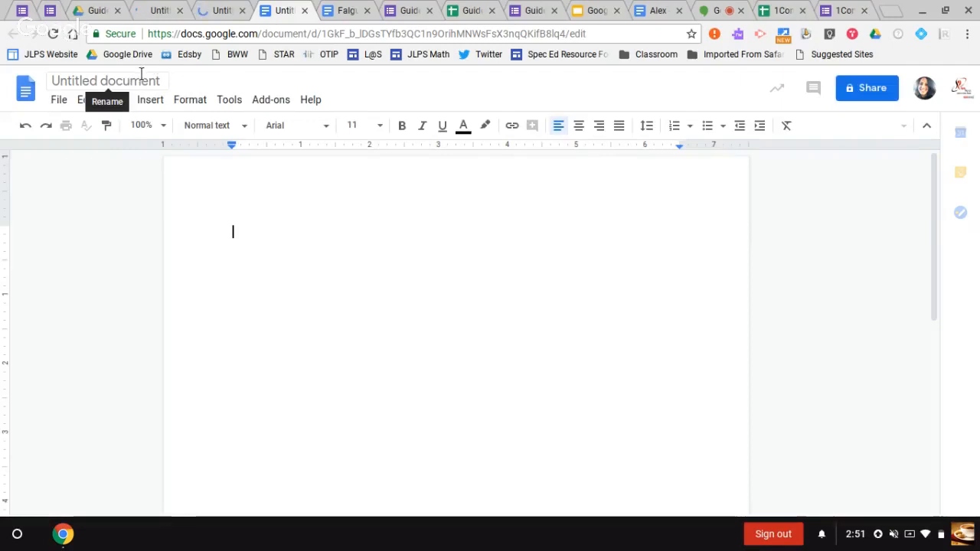
left_click(142, 77)
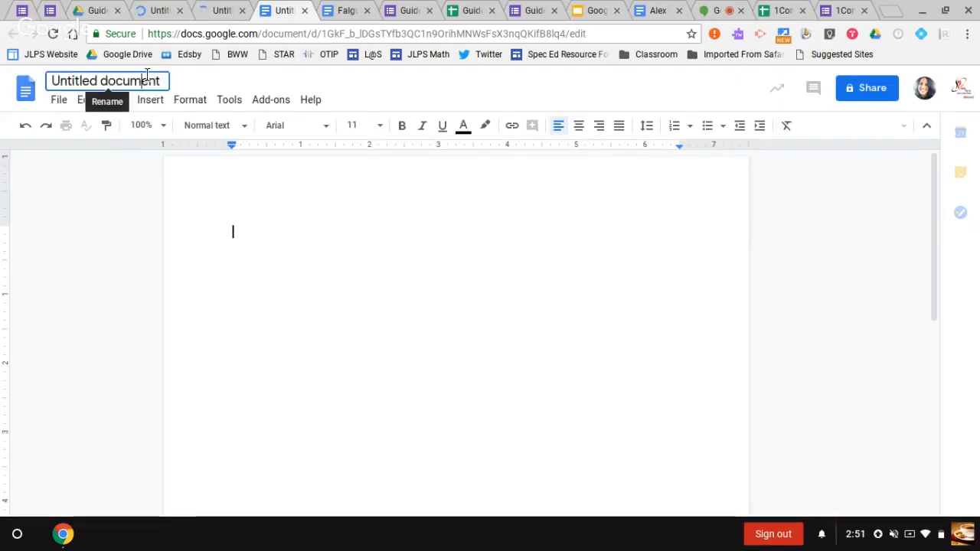
left_click(142, 77)
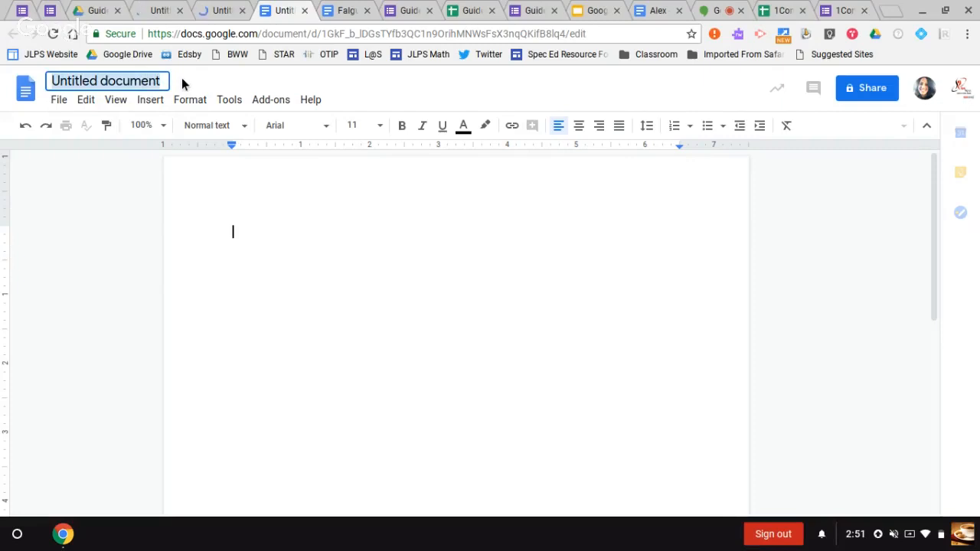
type("Jen")
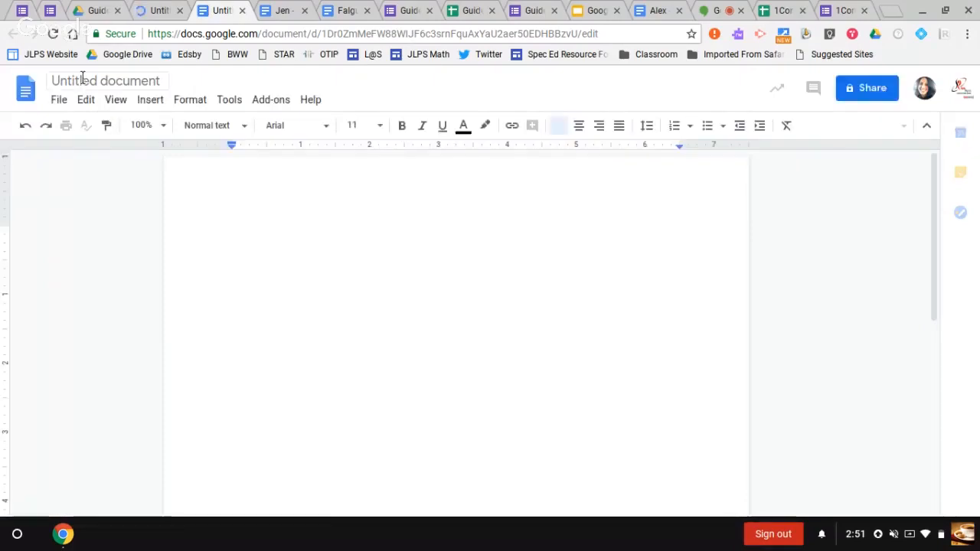
Rename the next untitled document with the fourth student's first name.
left_click(83, 80)
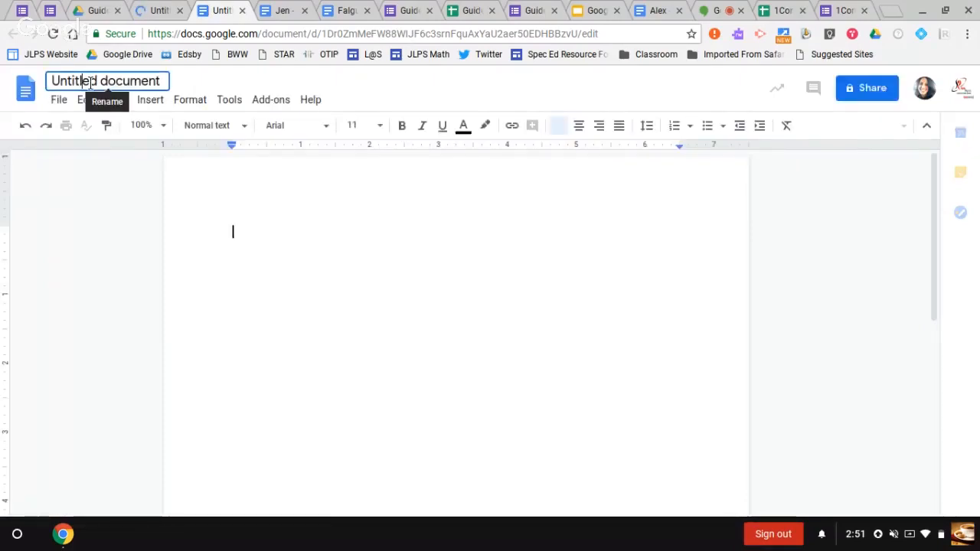
triple_click(91, 82)
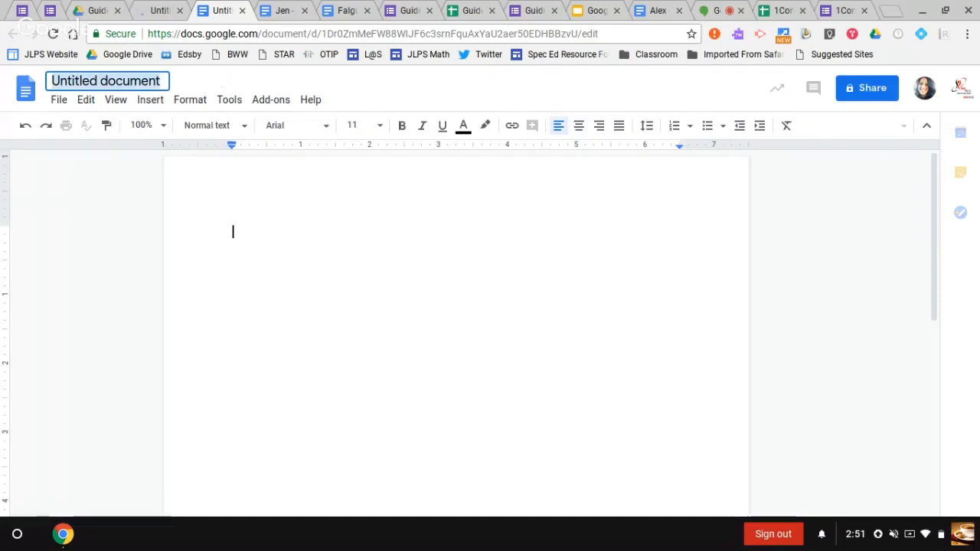
type("Miles")
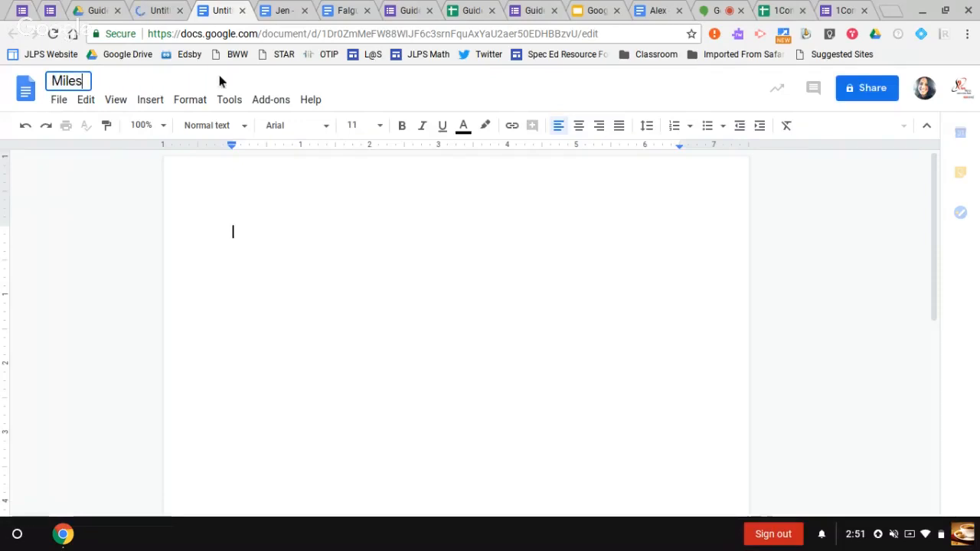
key("Return")
Switch to the last untitled document and rename it with the fifth student's first name.
left_click(158, 10)
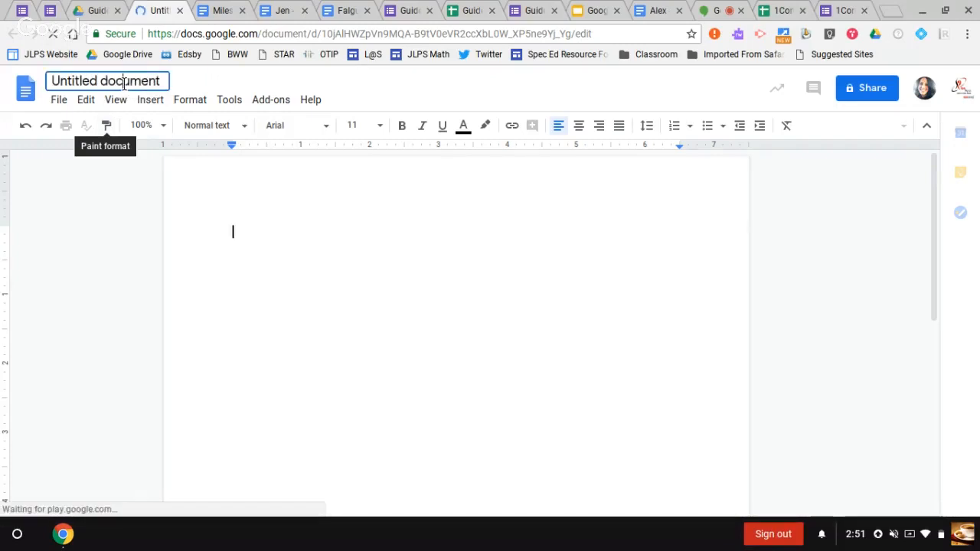
left_click(124, 85)
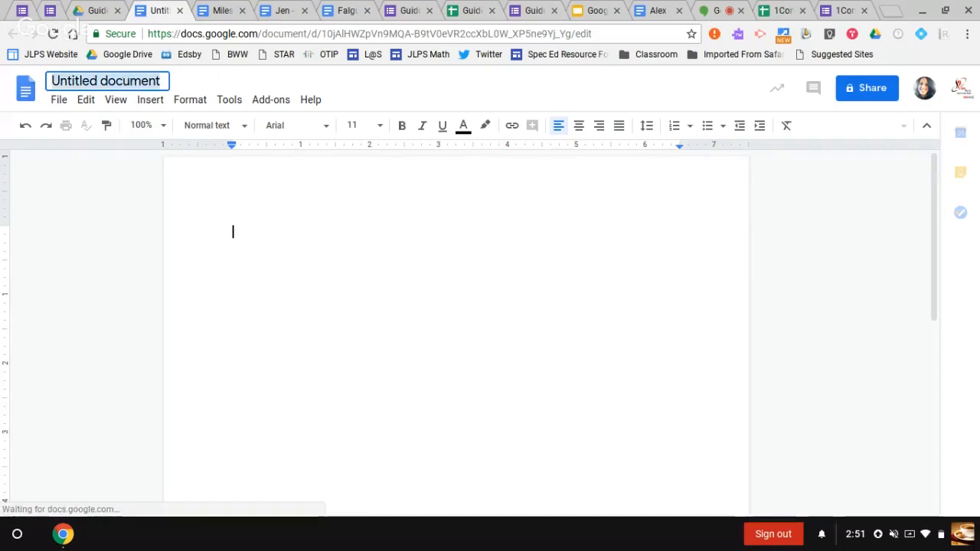
type("Axel")
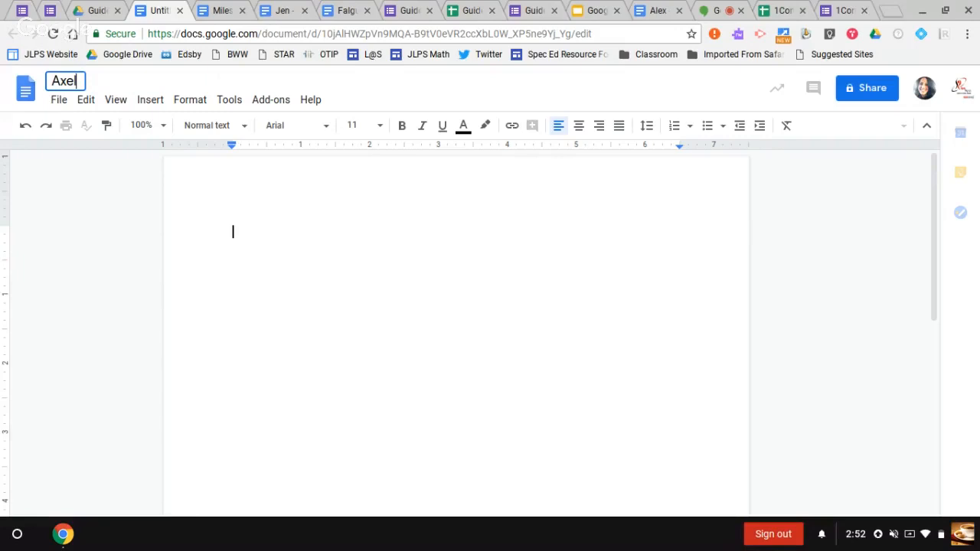
key("Return")
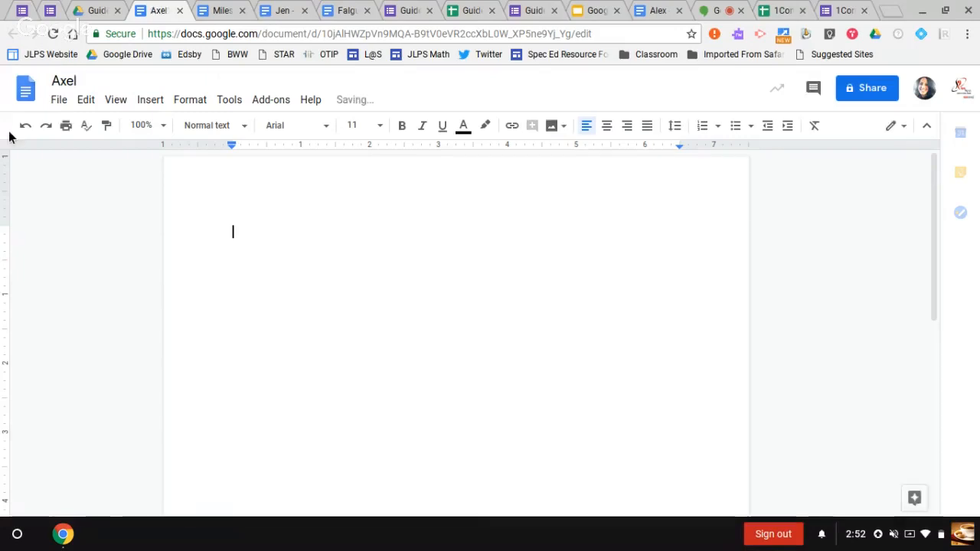
Close the four renamed student documents and return to the Guided Reading Test folder in Google Drive.
left_click(180, 11)
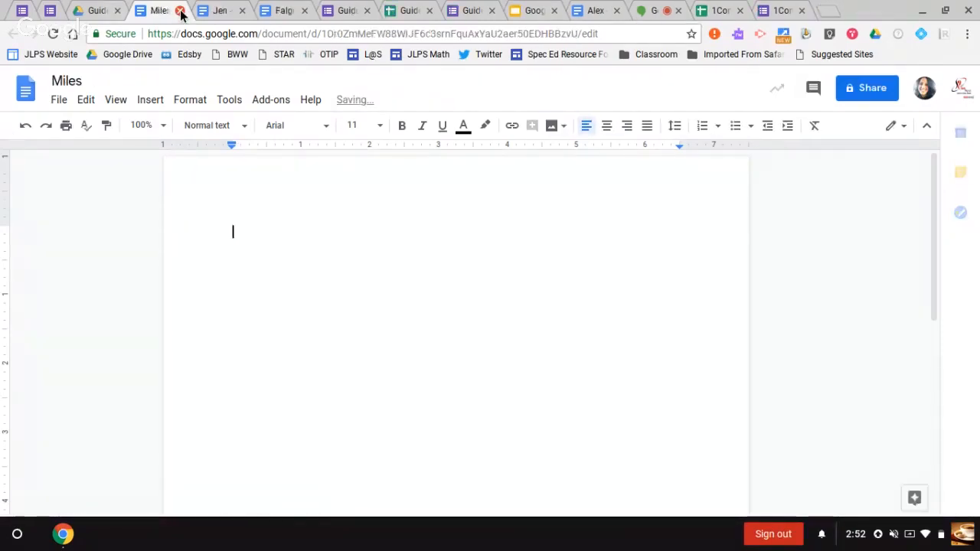
left_click(180, 11)
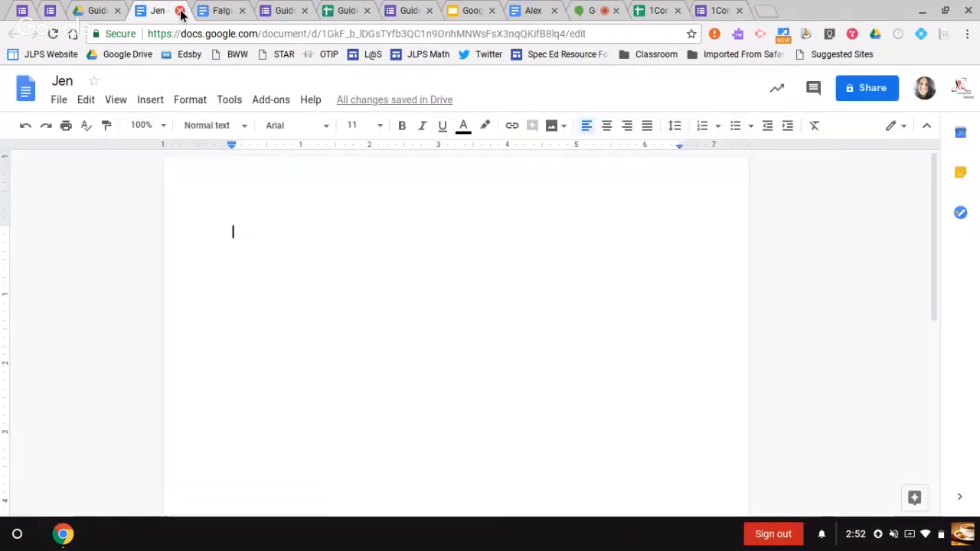
left_click(180, 11)
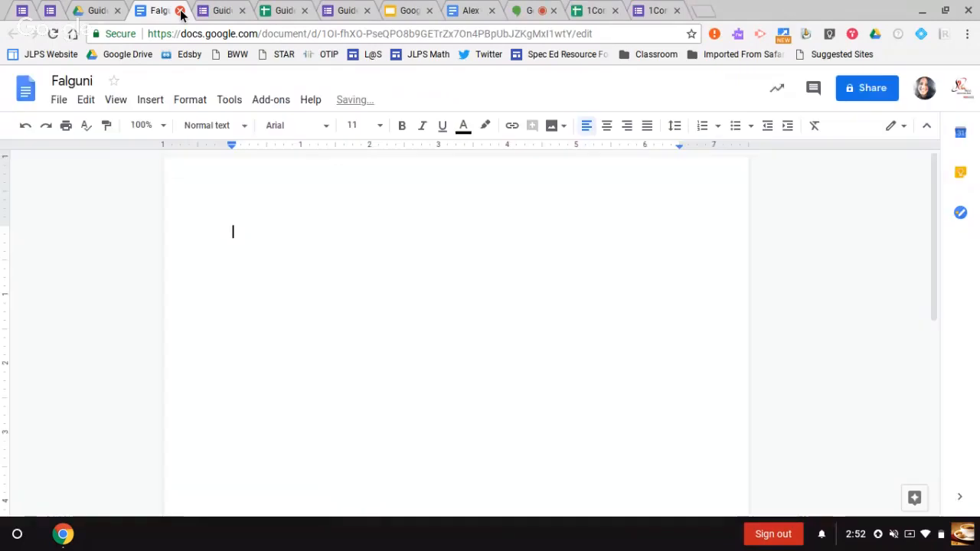
key("ctrl+w")
left_click(92, 11)
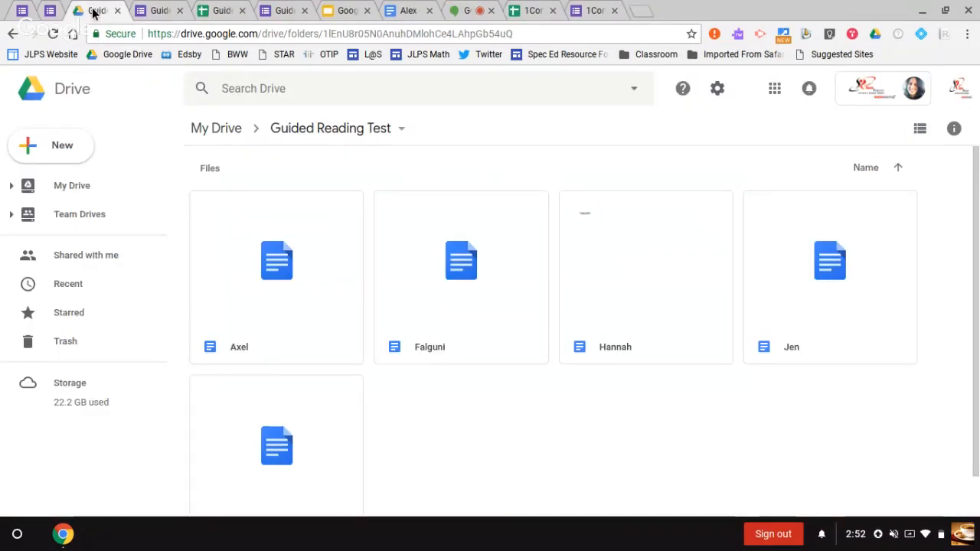
Return to the questions of the Guided Reading Test form and open the docAppender add-on's sidebar.
left_click(163, 10)
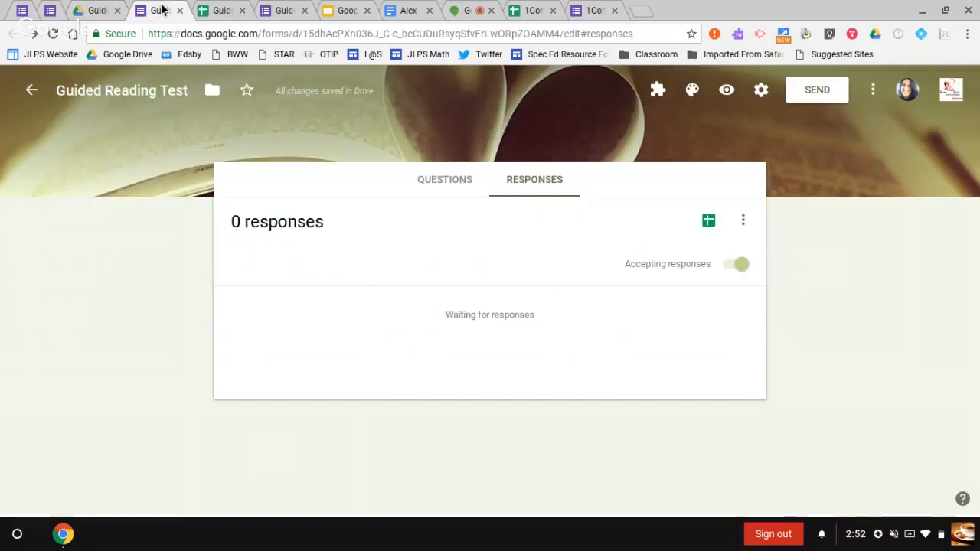
left_click(460, 184)
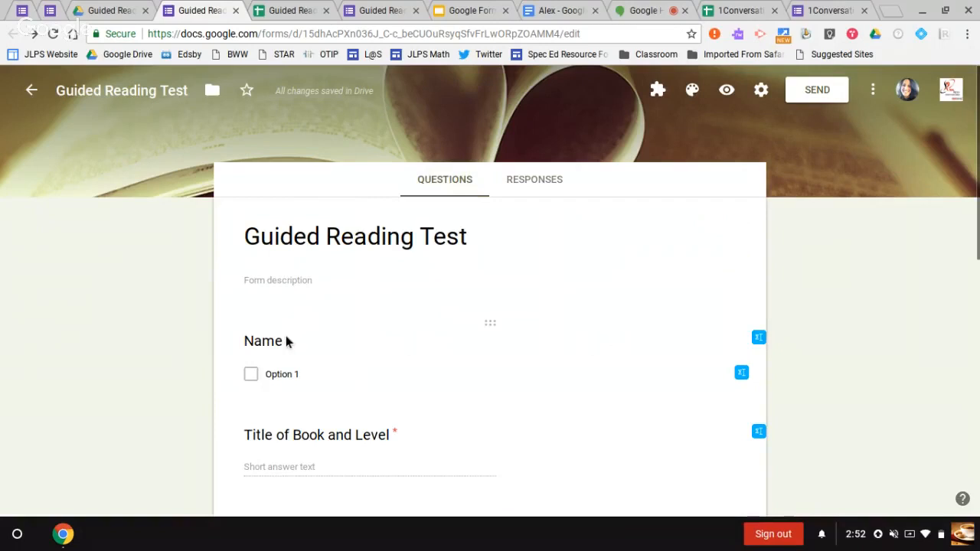
left_click(655, 94)
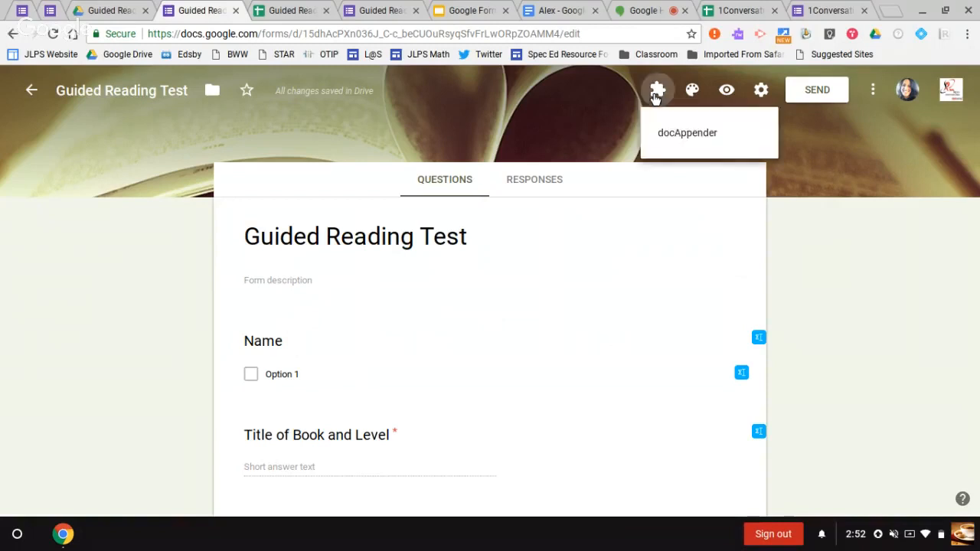
left_click(666, 134)
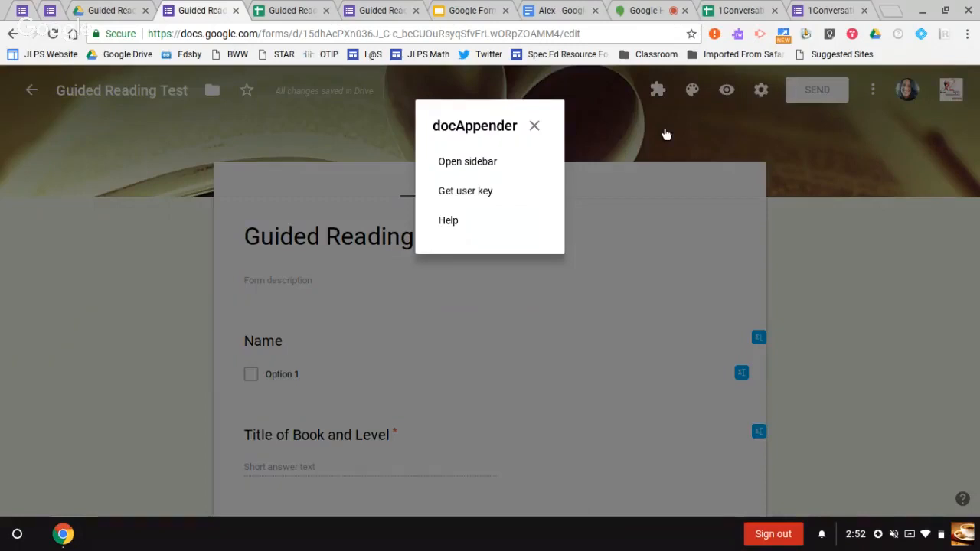
left_click(453, 164)
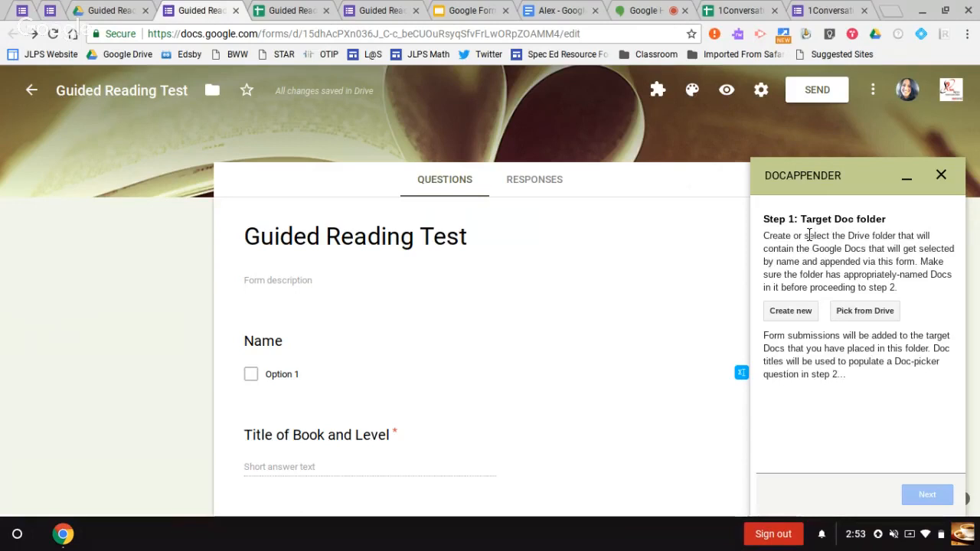
Choose the existing Guided Reading Test folder from Drive as docAppender's target folder and proceed to the doc-picker question.
left_click(861, 309)
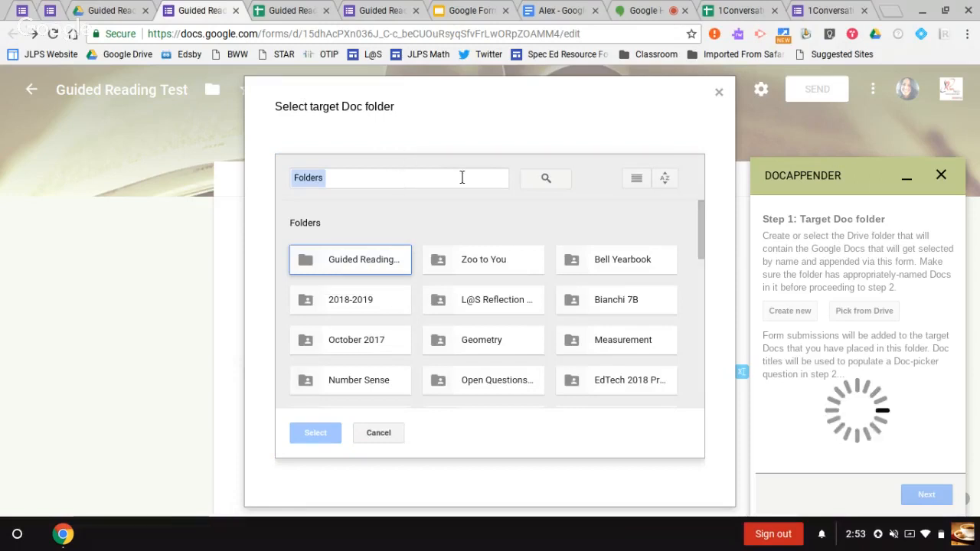
left_click(376, 258)
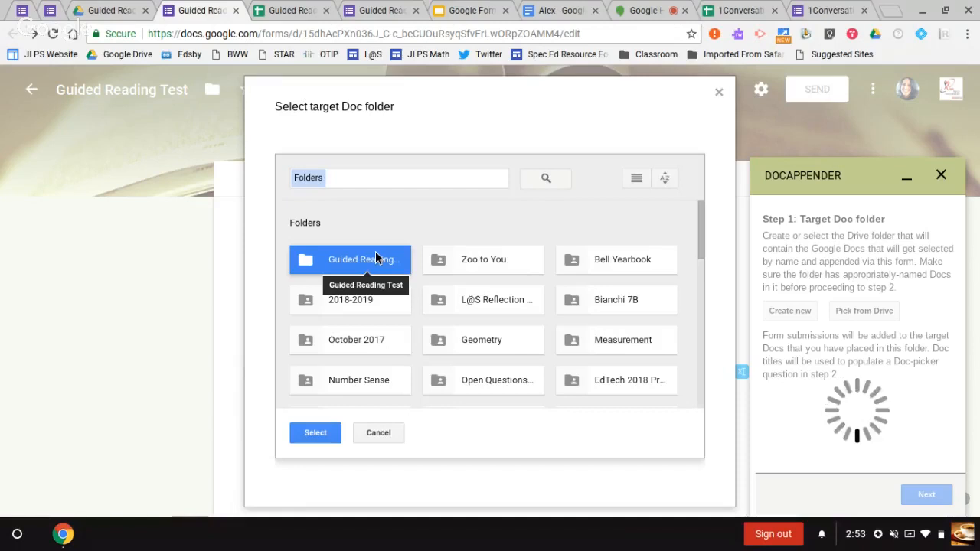
left_click(316, 434)
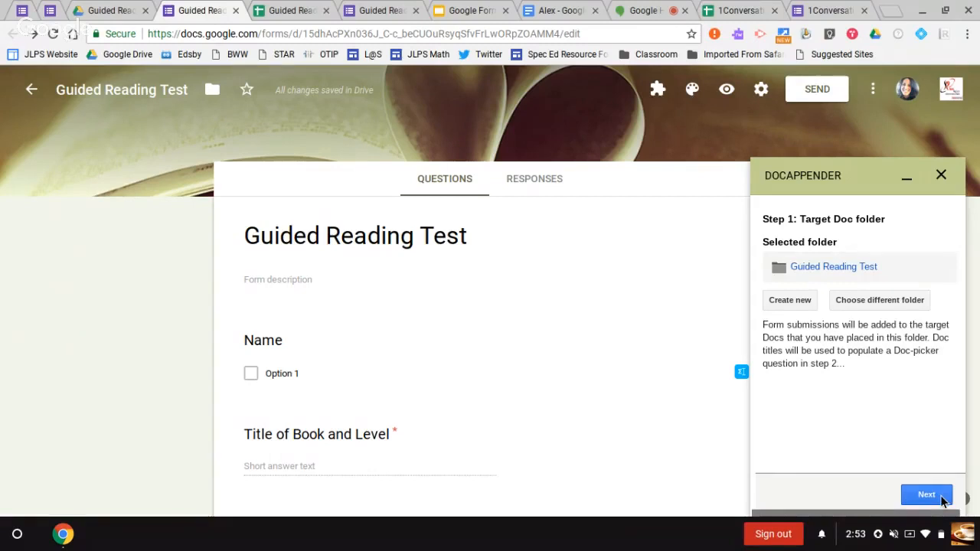
left_click(927, 495)
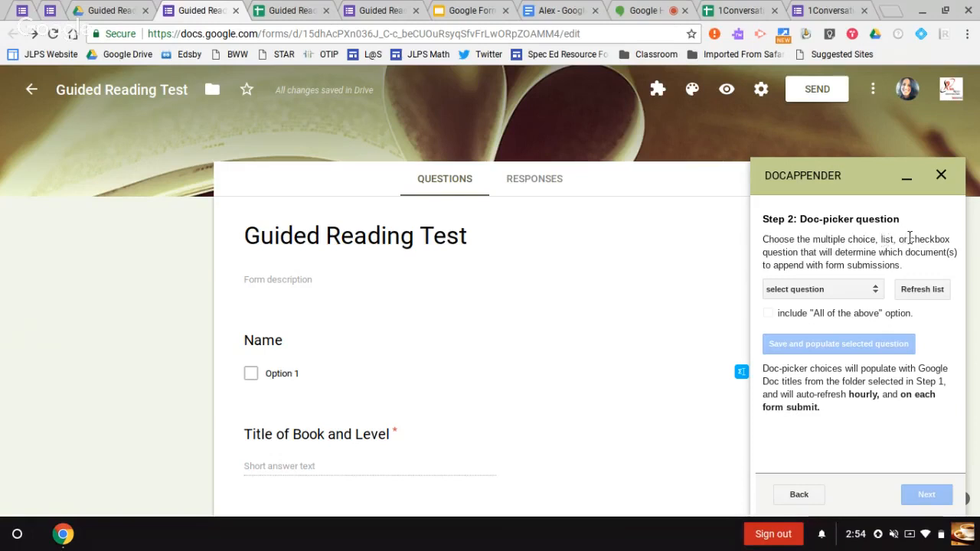
Refresh the question list, choose Name as the doc-picker question, and save and populate it with the document titles.
left_click(841, 290)
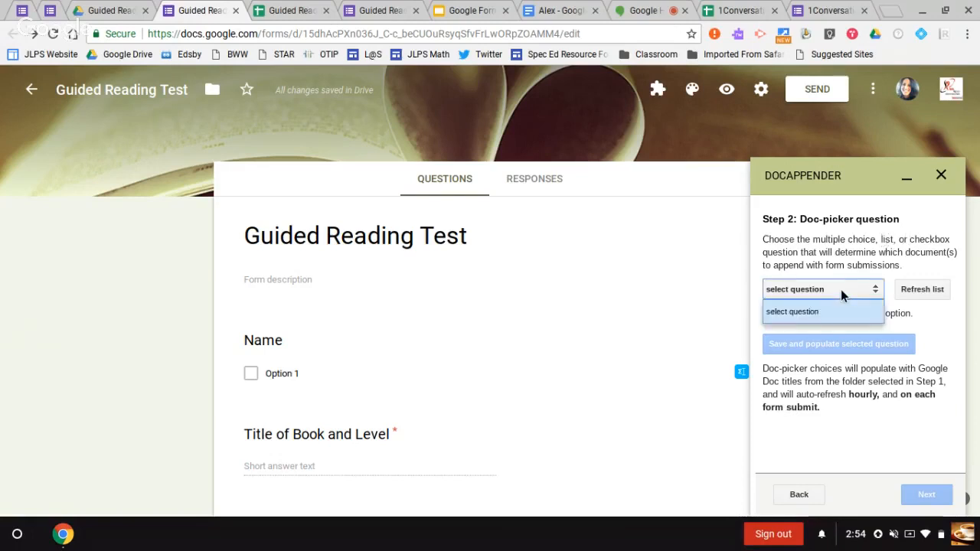
left_click(924, 288)
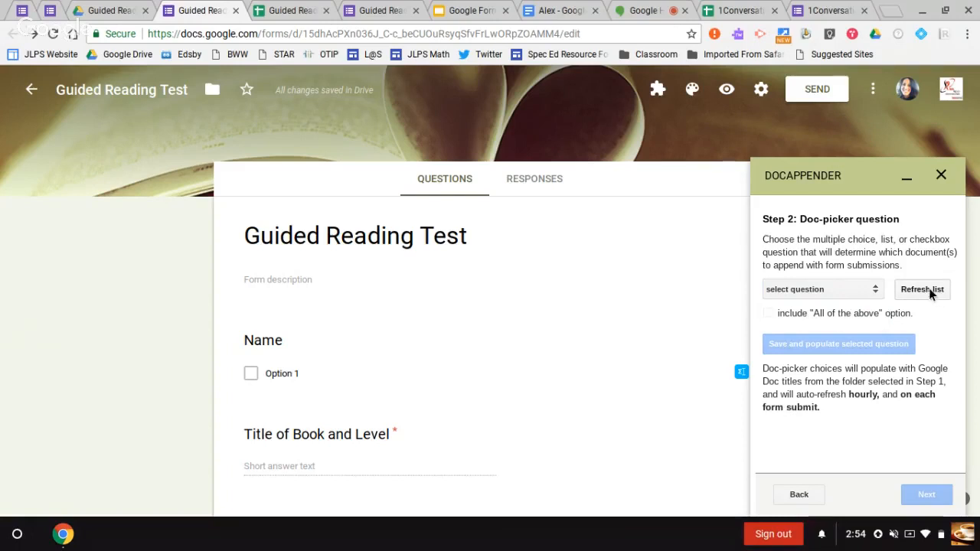
left_click(874, 293)
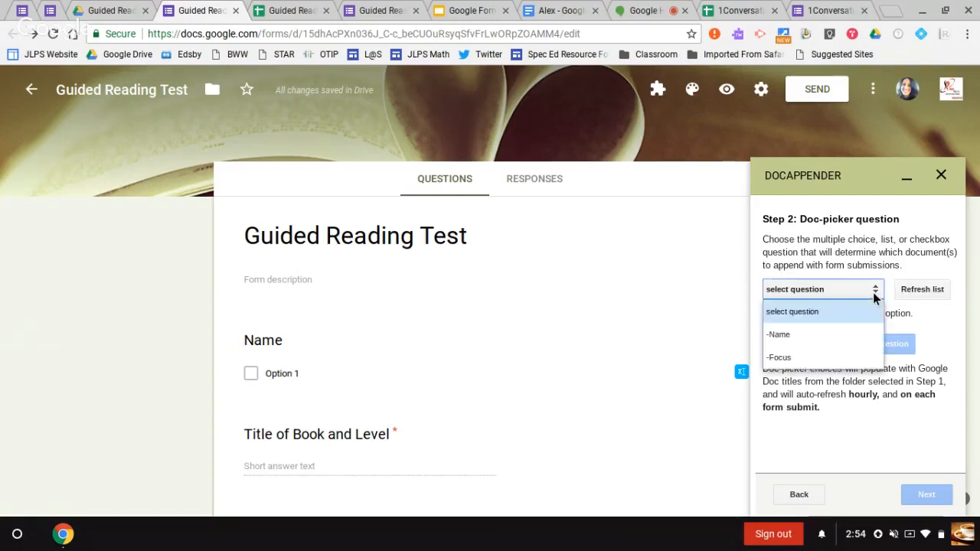
left_click(833, 345)
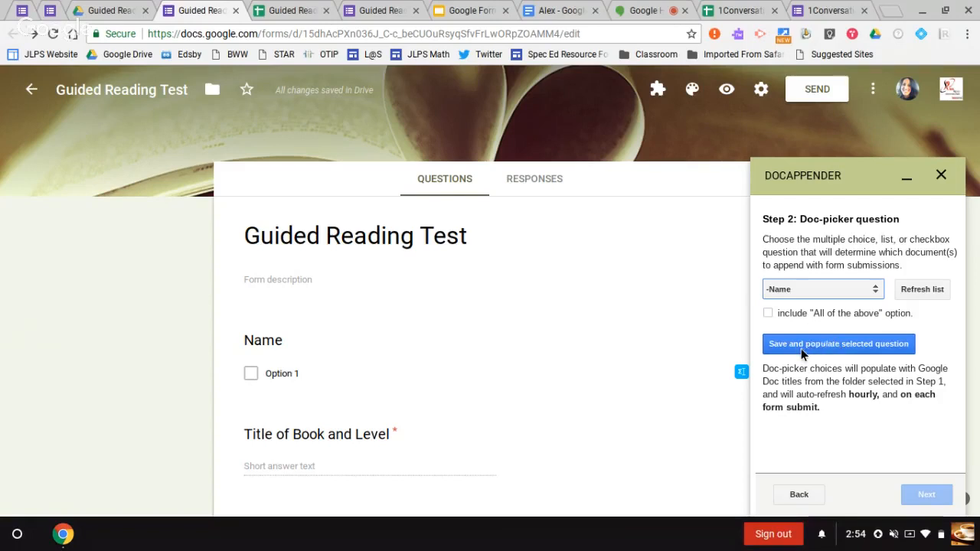
left_click(801, 348)
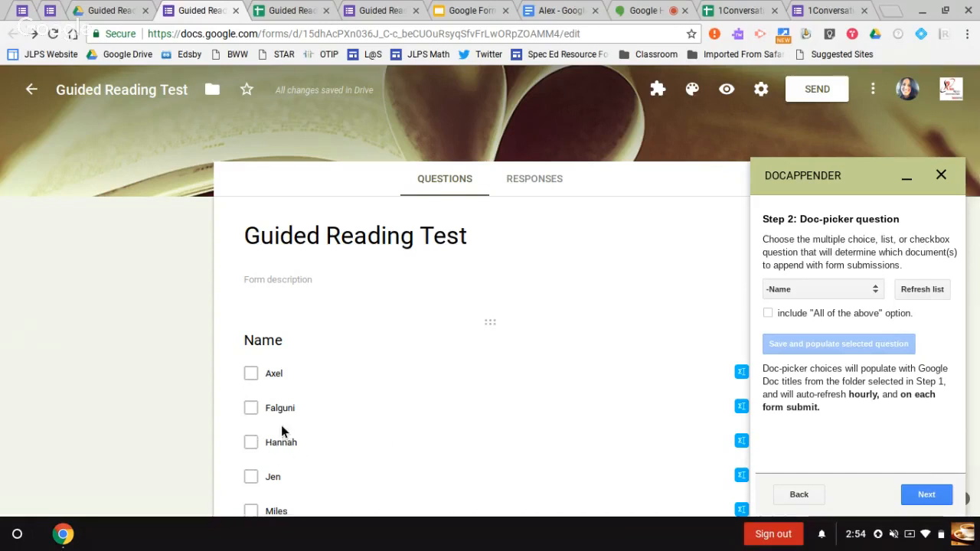
Include Timestamp, Name, Title of Book and Level, Focus, Comments and Next Steps as the values appended to the target documents.
left_click(927, 495)
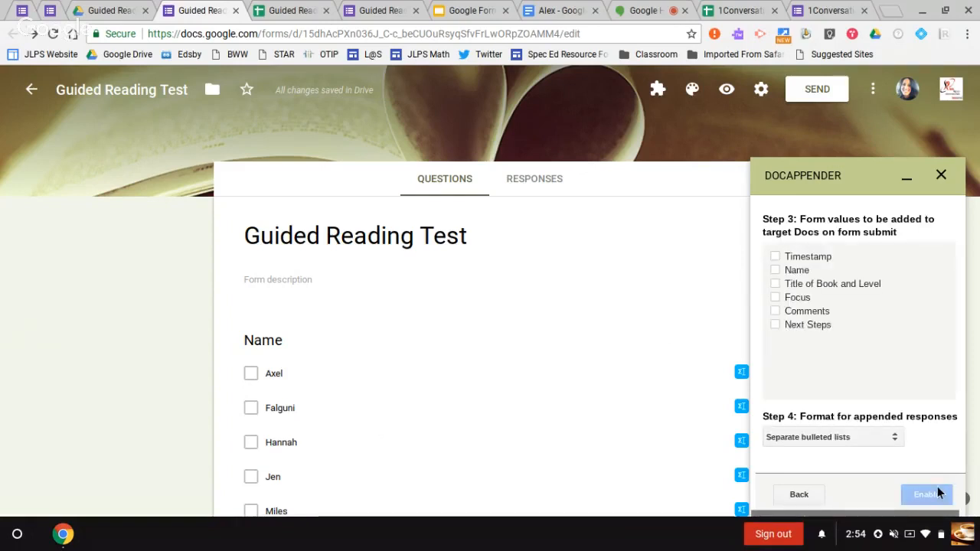
left_click(773, 256)
left_click(778, 269)
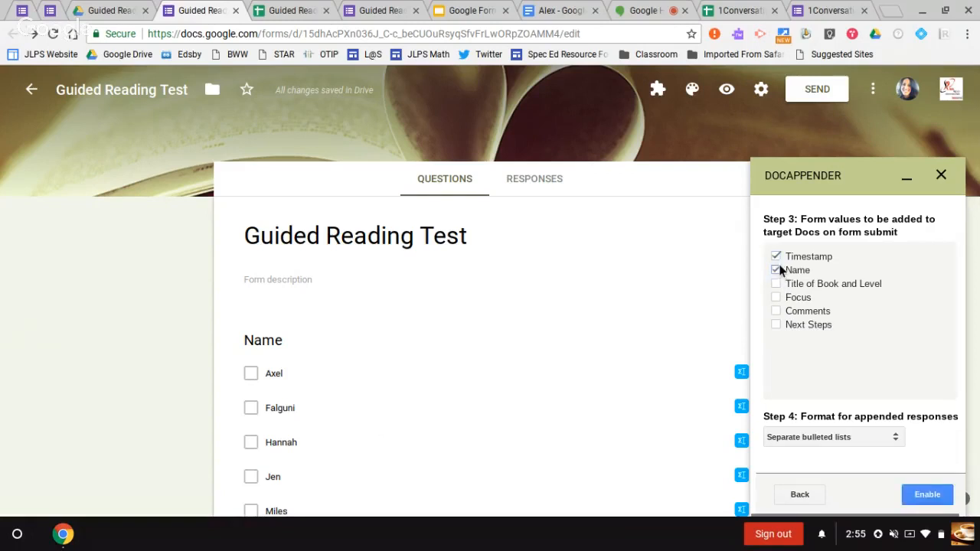
left_click(776, 285)
left_click(778, 299)
left_click(777, 325)
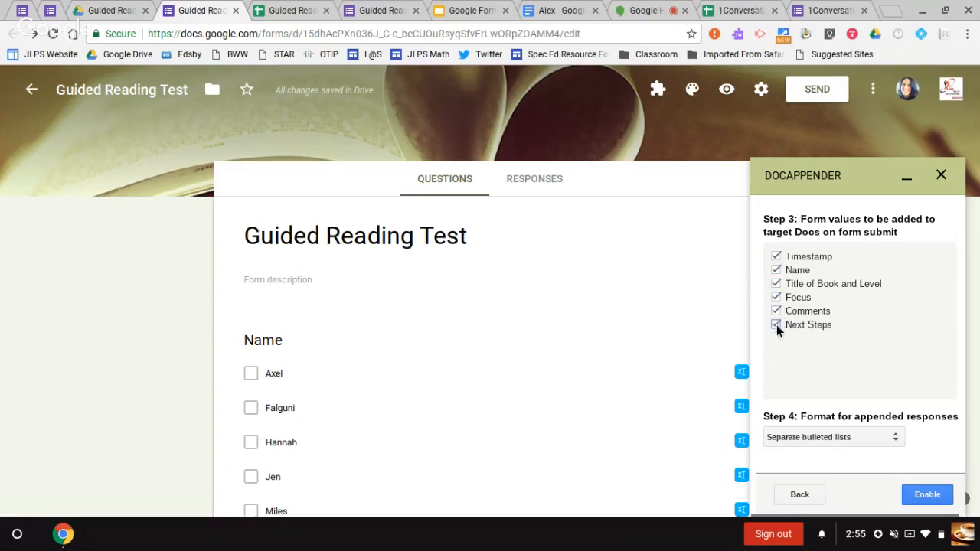
Format appended responses as separate vertical tables, enable docAppender and close its sidebar.
left_click(801, 437)
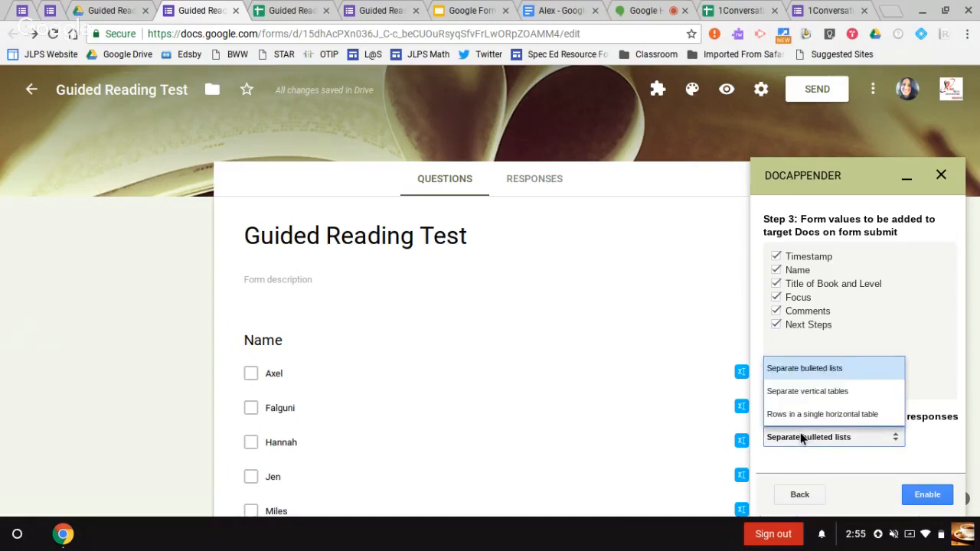
left_click(789, 391)
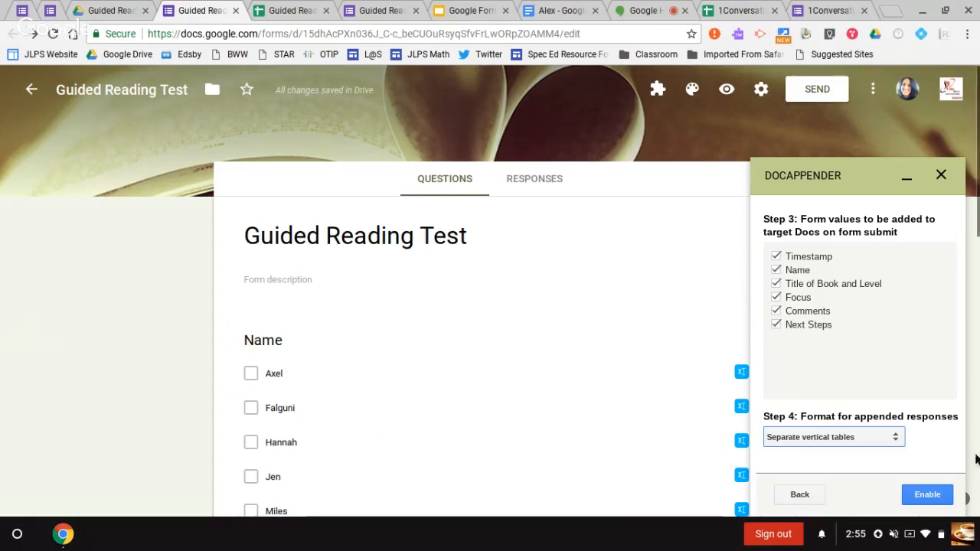
left_click(933, 494)
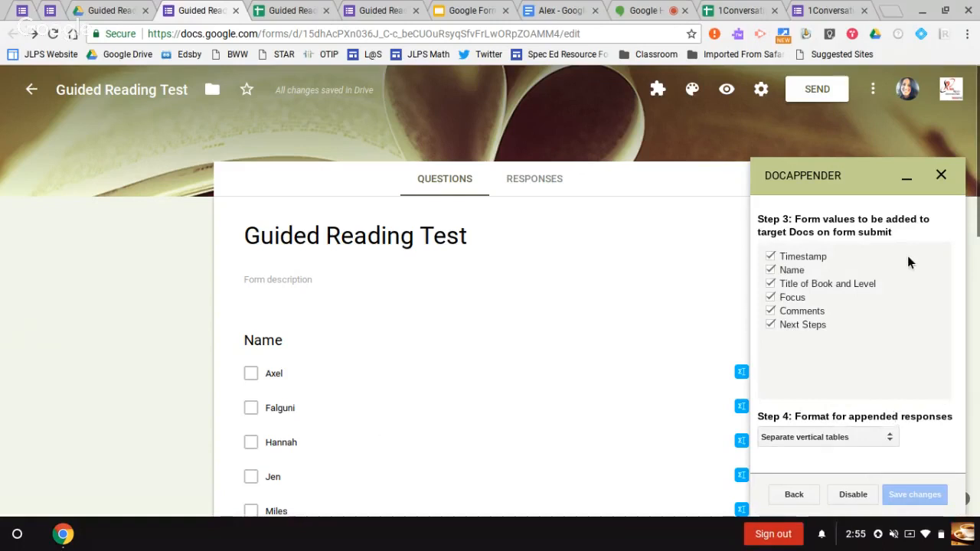
left_click(943, 175)
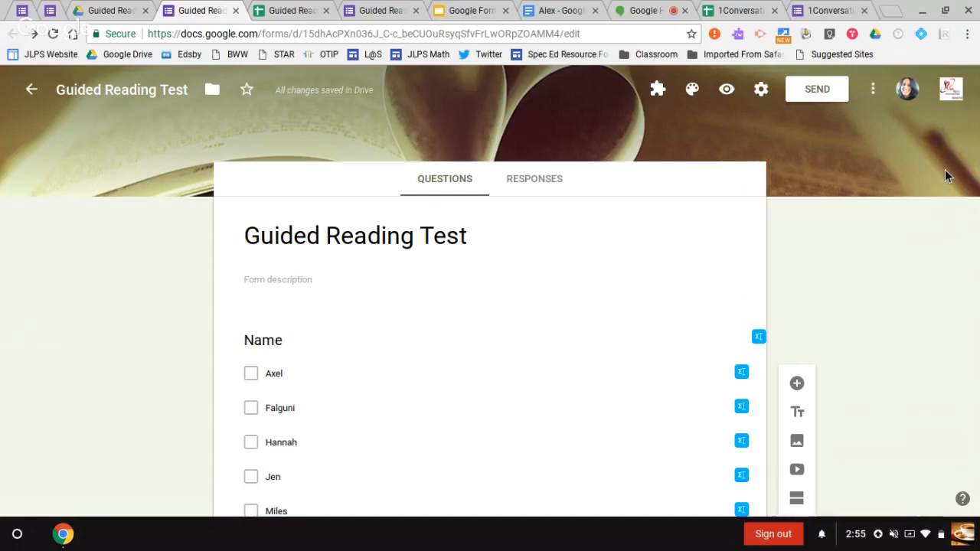
Preview the Guided Reading Test form and close the older Guided Reading form and spreadsheet tabs.
left_click(728, 91)
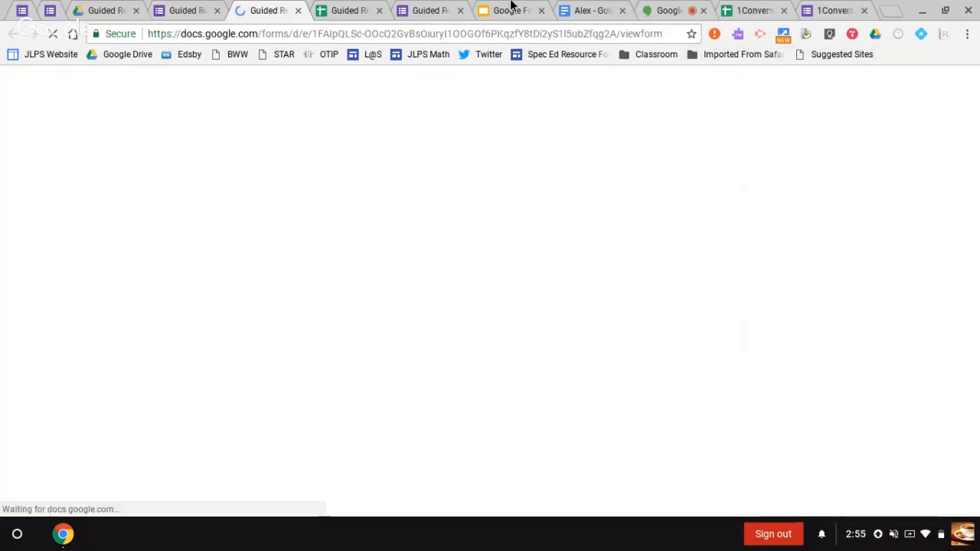
left_click(460, 10)
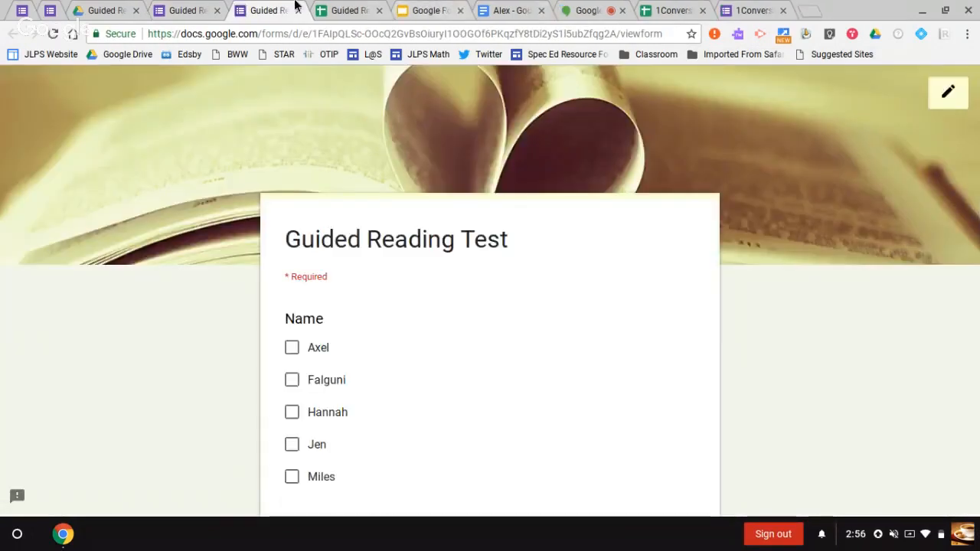
left_click(380, 11)
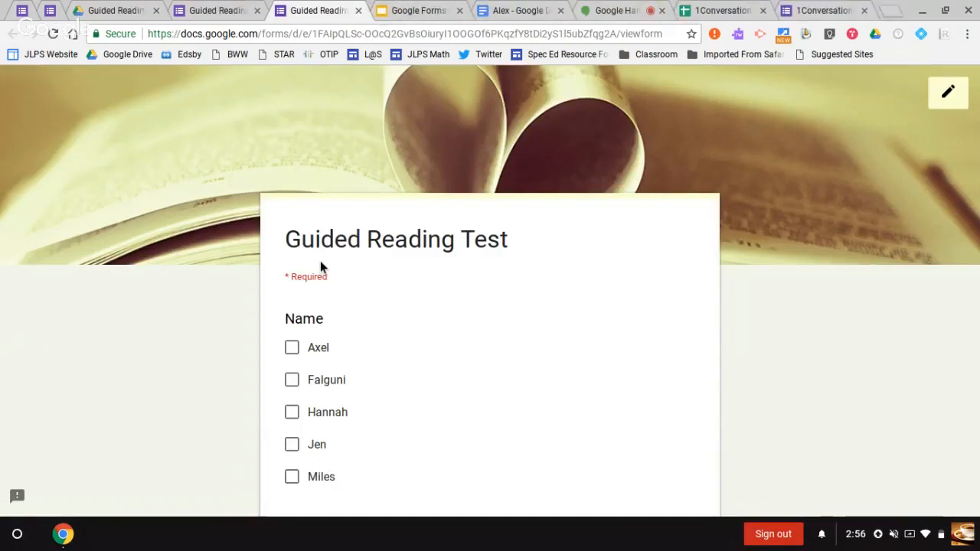
Select the first student under Name and enter "Red Puppy (L4)" as the title of book and level.
left_click(314, 353)
scroll(446, 360, "down", 1)
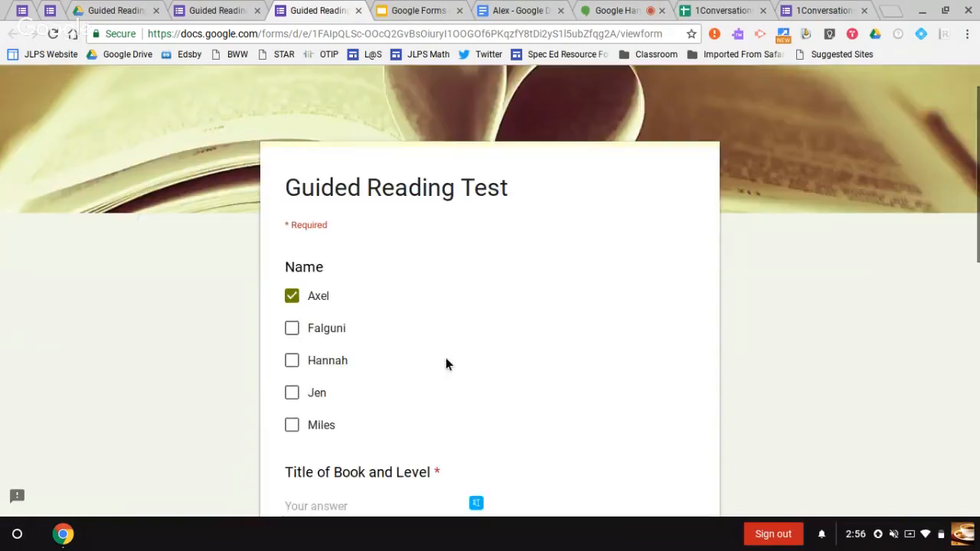
scroll(446, 364, "down", 2)
left_click(393, 392)
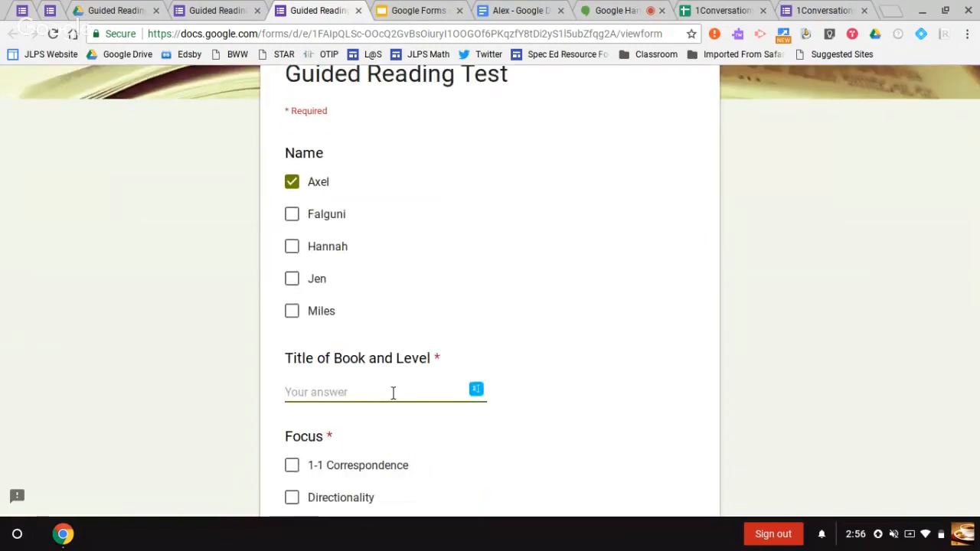
type("Red Puppy")
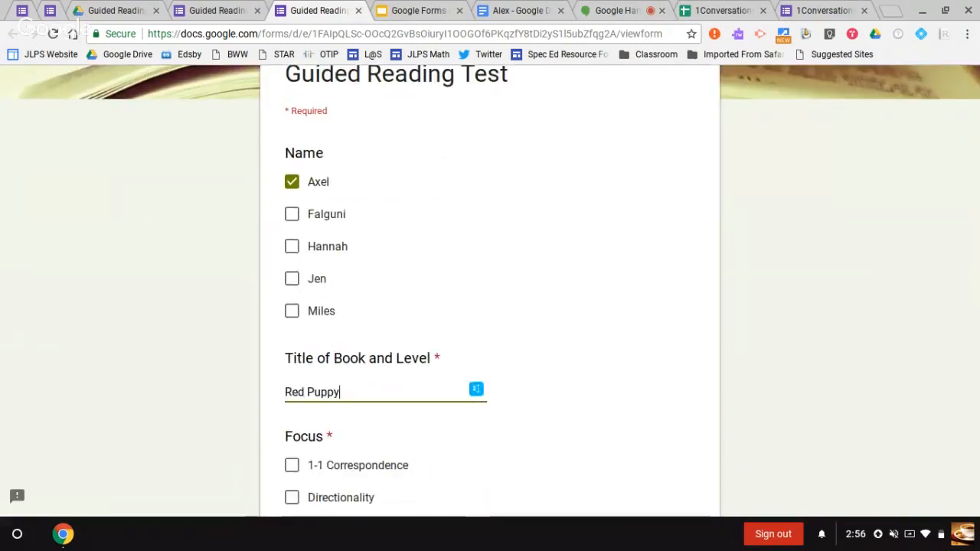
type(" (L4)")
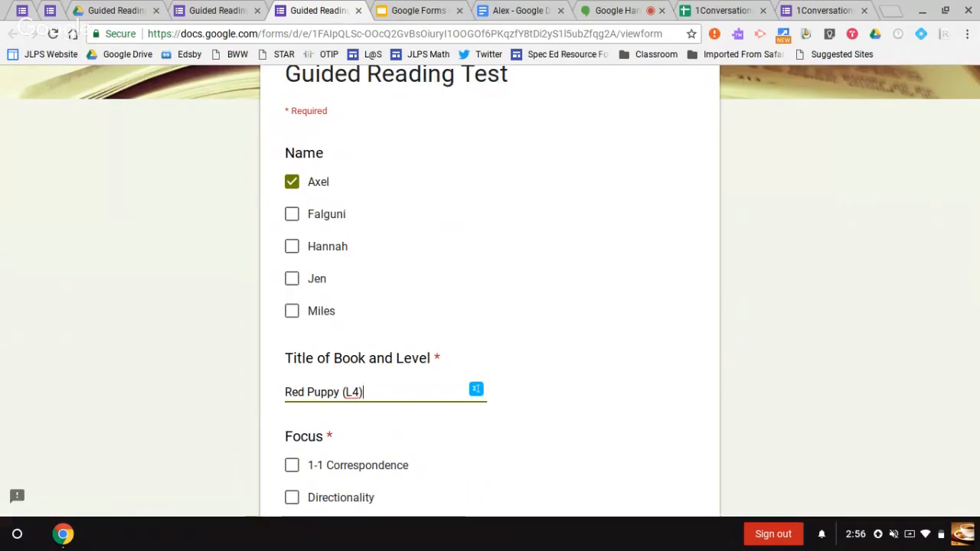
Mark "Making attempts at words" and "Fluency" as the Focus.
scroll(373, 362, "down", 3)
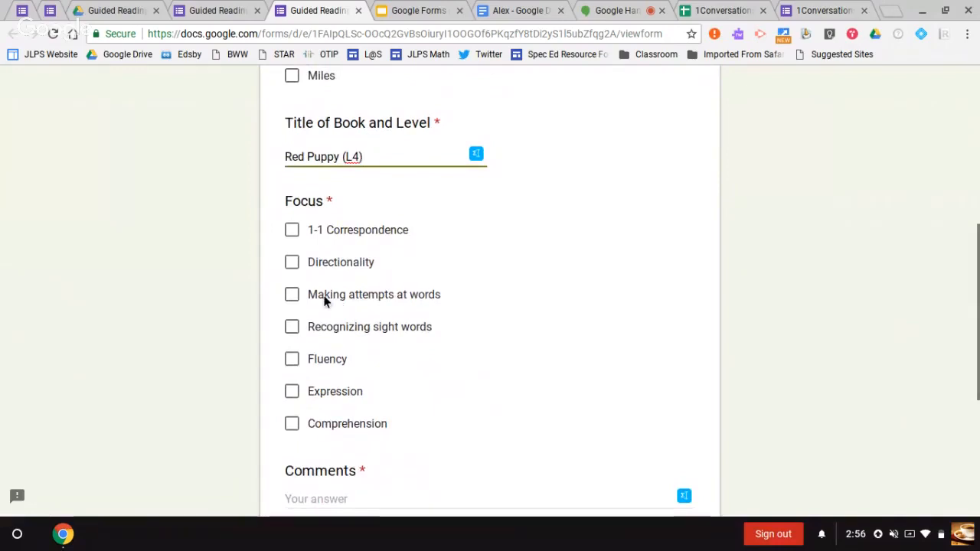
left_click(306, 297)
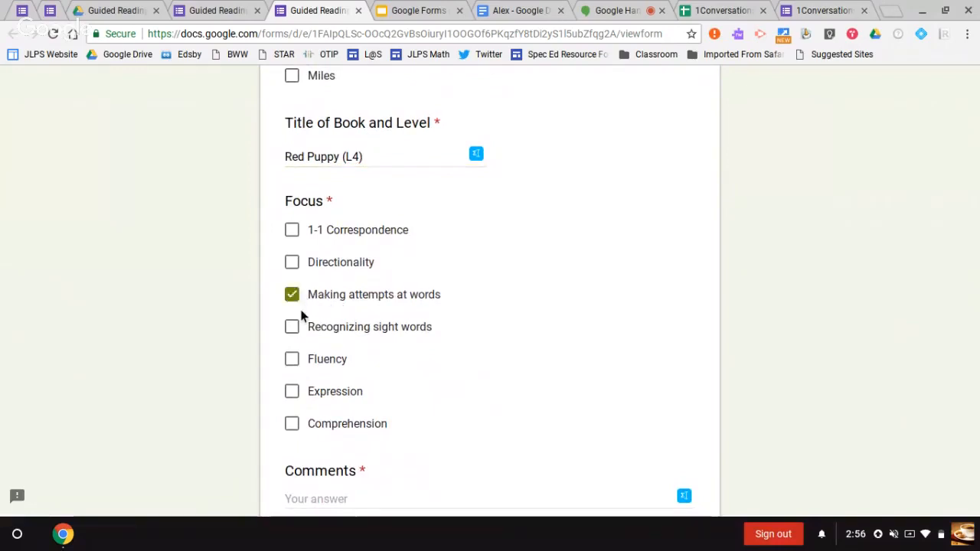
left_click(292, 360)
scroll(375, 345, "down", 2)
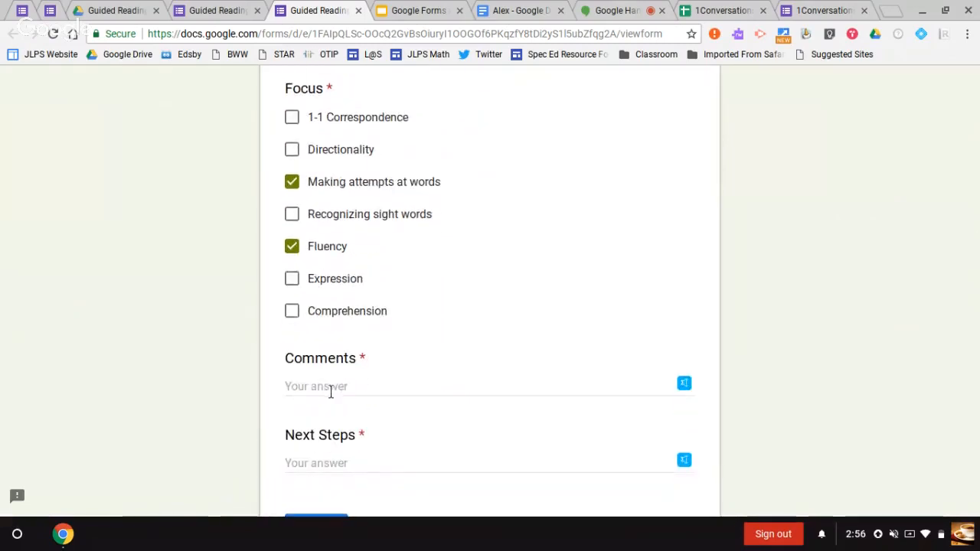
Start the Comments answer with: - was able to solve the word "looking" on his own.
scroll(330, 392, "down", 1)
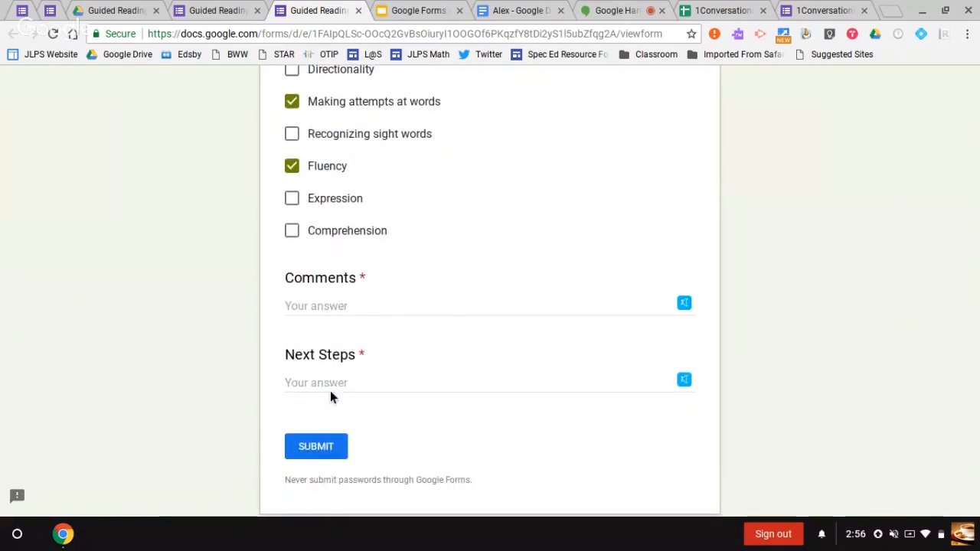
left_click(304, 305)
type("-")
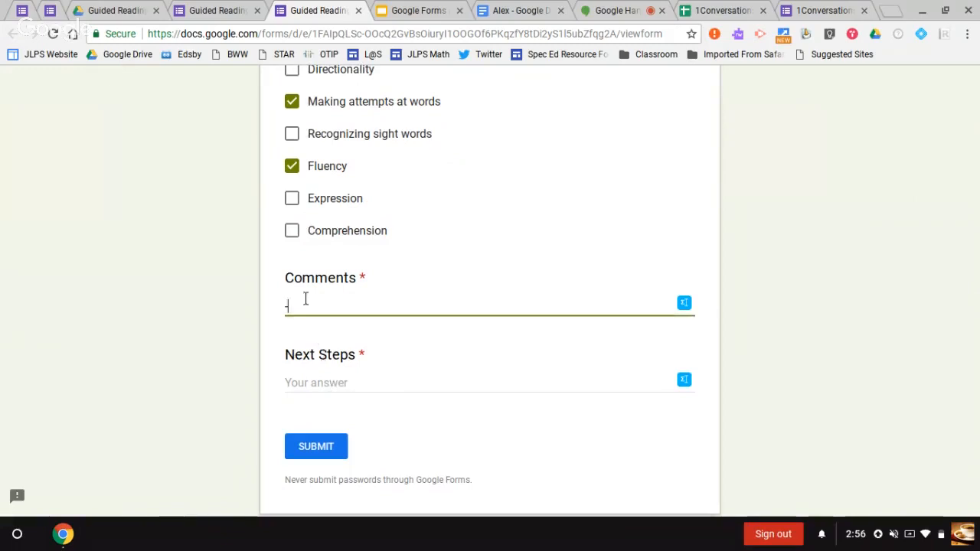
type(" was able to solve the word")
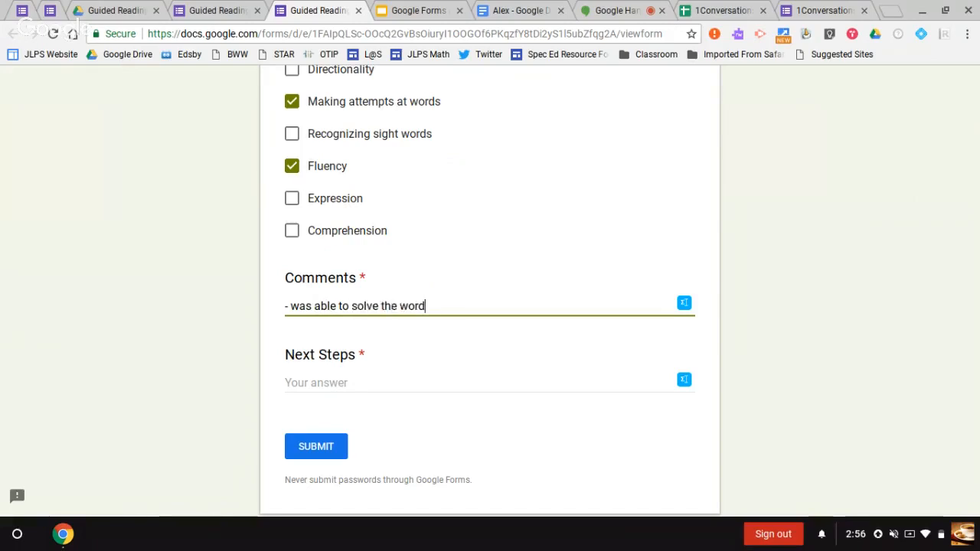
type(" \"looking\" on his")
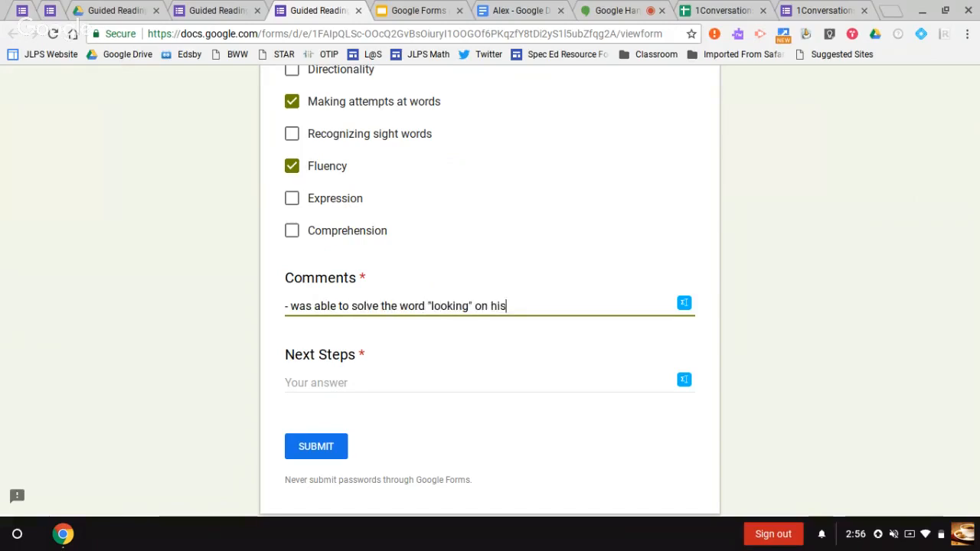
type(" own ")
Continue the Comments answer with: (he noticed "look" and "ing" and was able to blend it together to read "looking").
type("(he")
type(" noticed \"l")
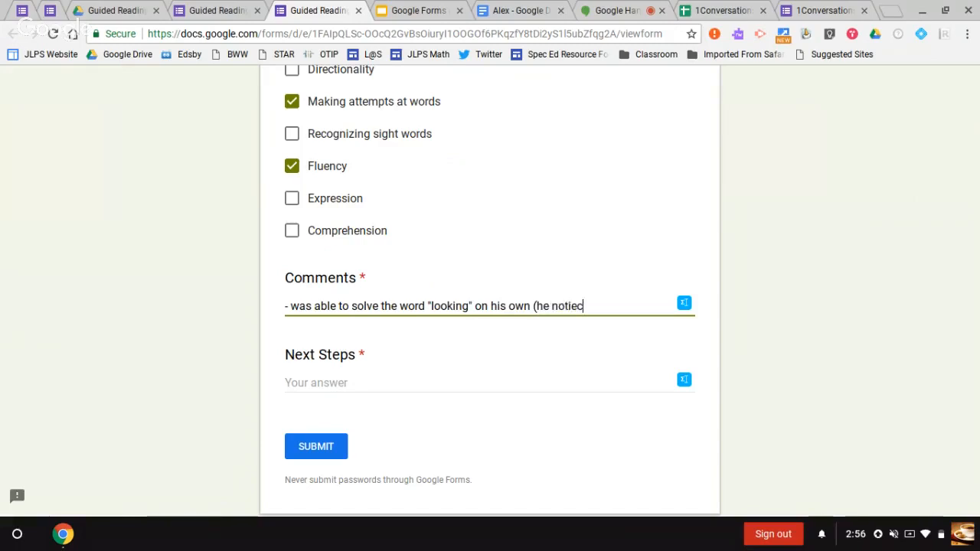
type("ook\" and \"ing\" nad w")
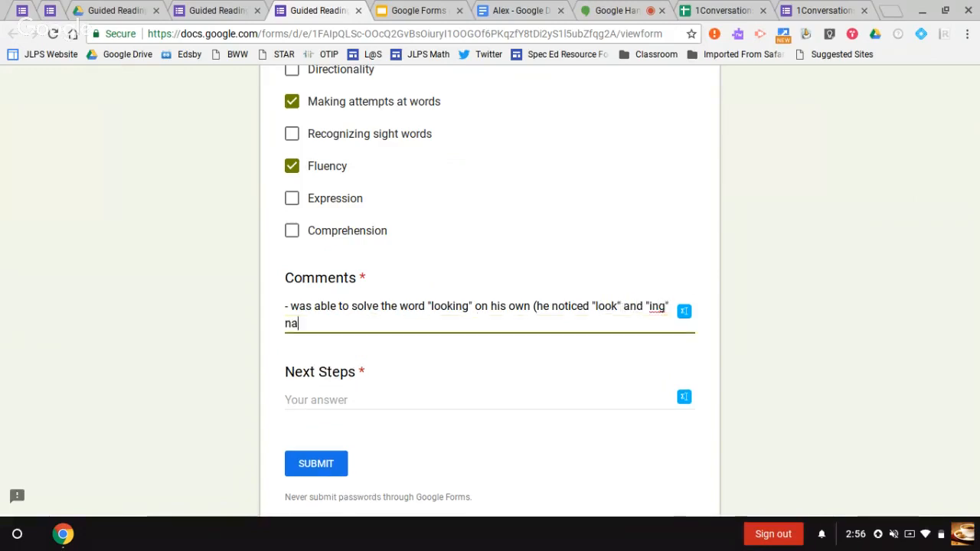
key("BackSpace")
key("BackSpace")
key("BackSpace")
key("BackSpace")
type("an")
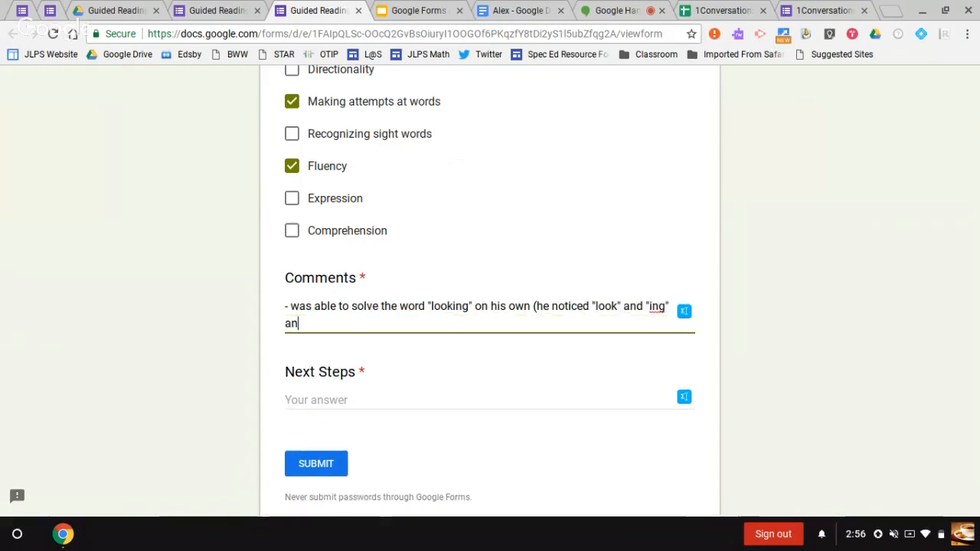
type("d was able to blend it ")
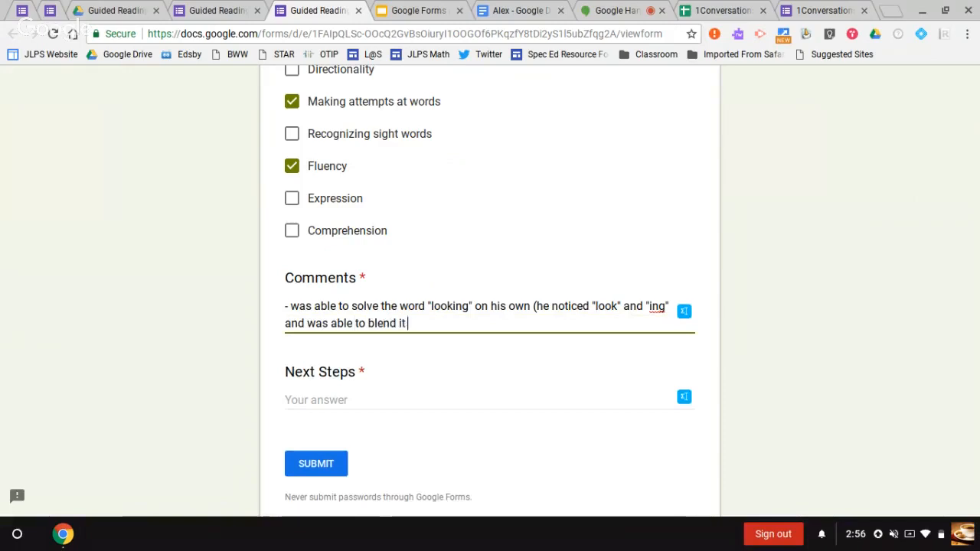
type("together to read \"lo")
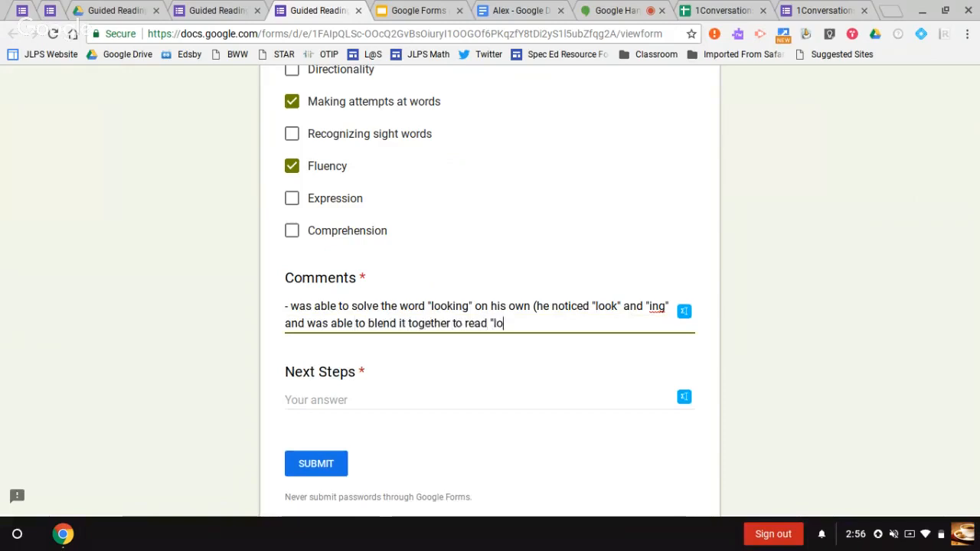
type("oking\")")
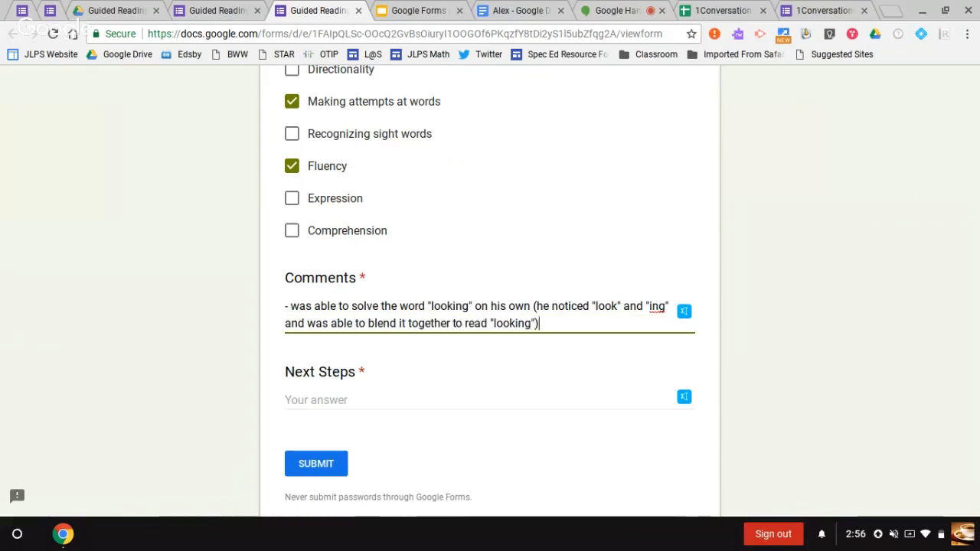
Add a second line to the Comments answer: - read fast and it sounded phrased.
key("Return")
type("- read fast")
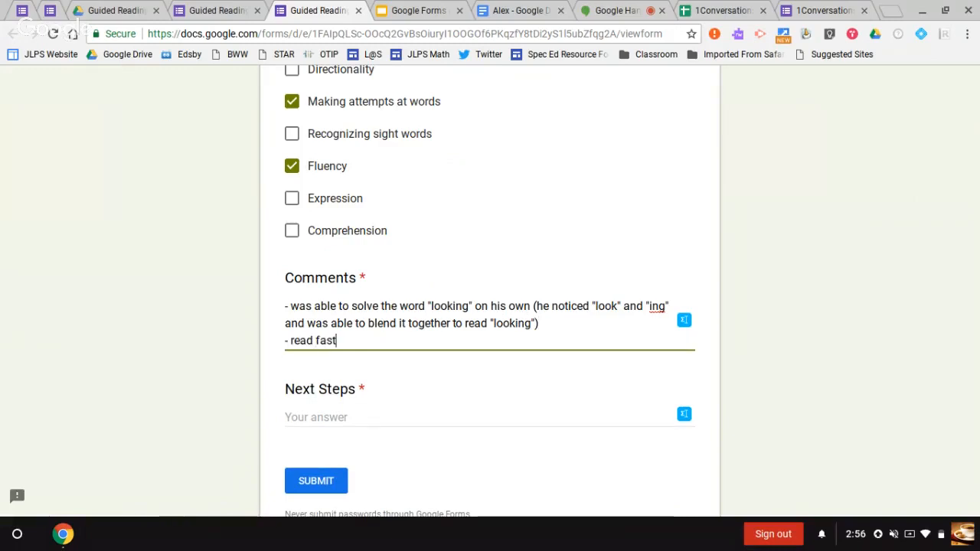
type(" and it sounded phrased")
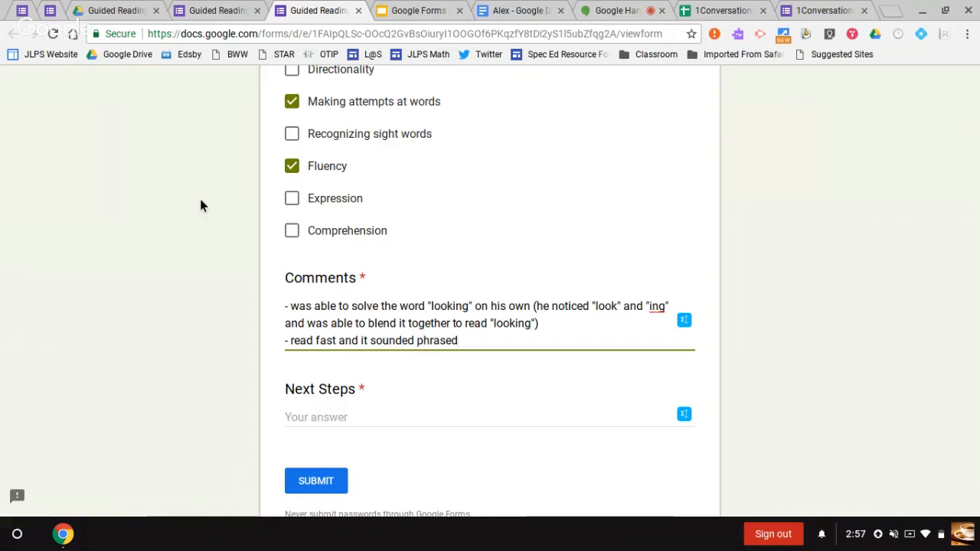
Enter "- continue to find word parts in unknown words (e.g., "go" "ing" in GOING)" under Next Steps and submit the response.
left_click(307, 496)
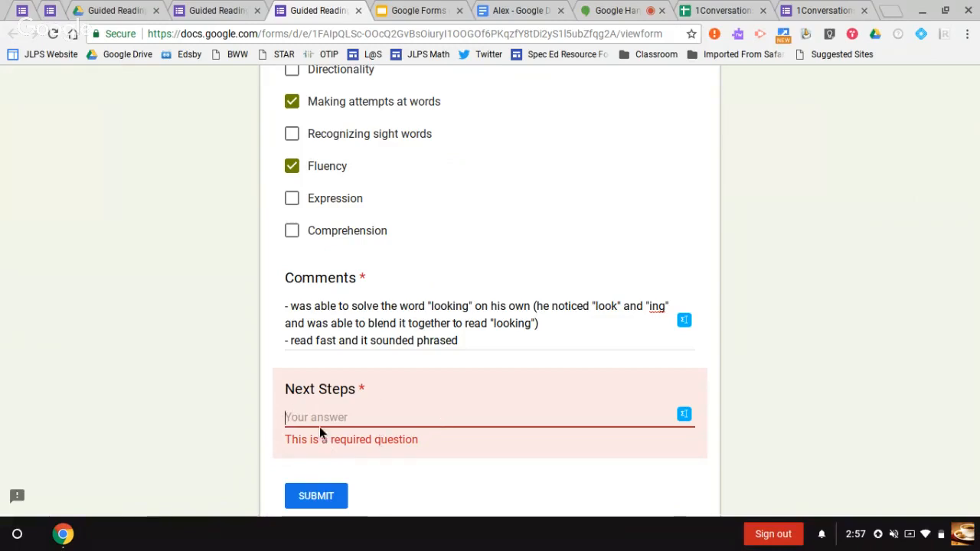
type("-")
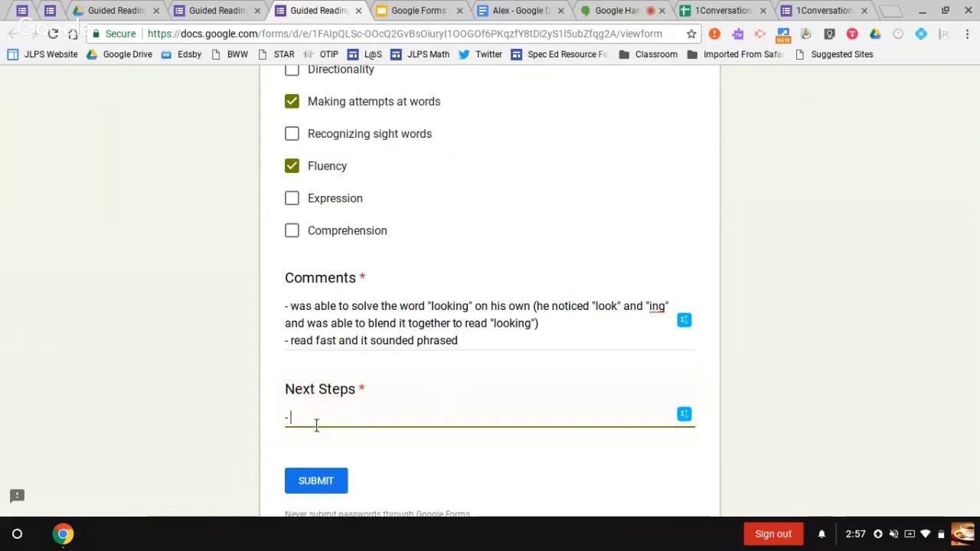
type(" continue to fi")
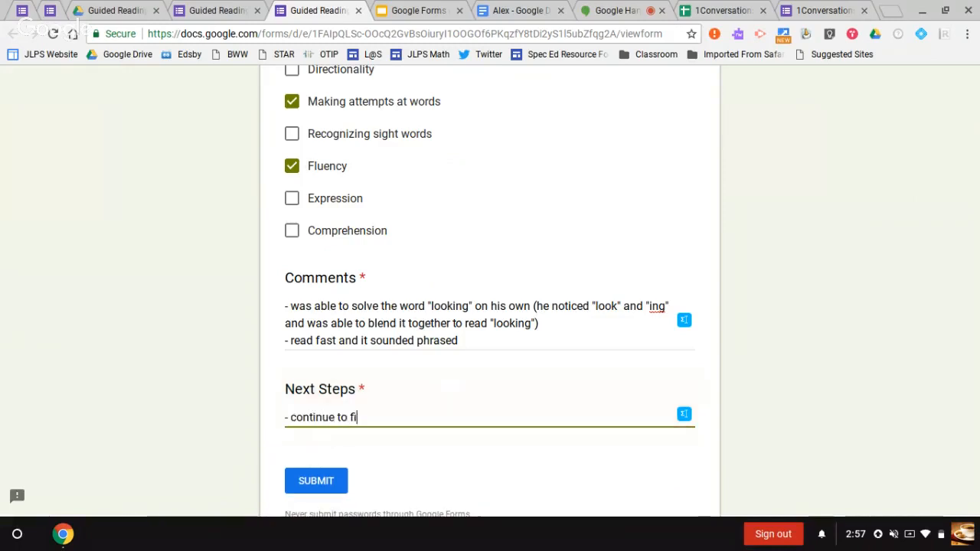
type("nd word parts in un")
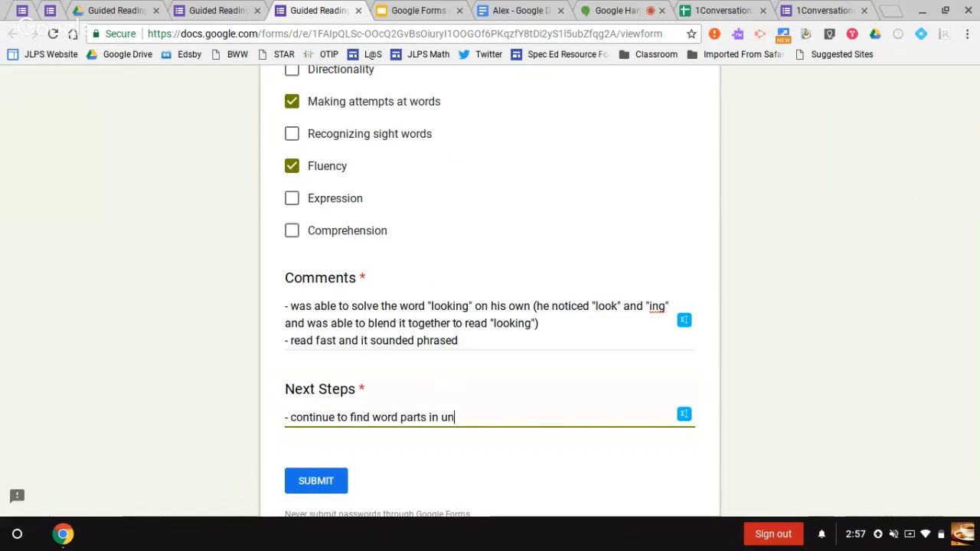
type("known words (e.g., \"")
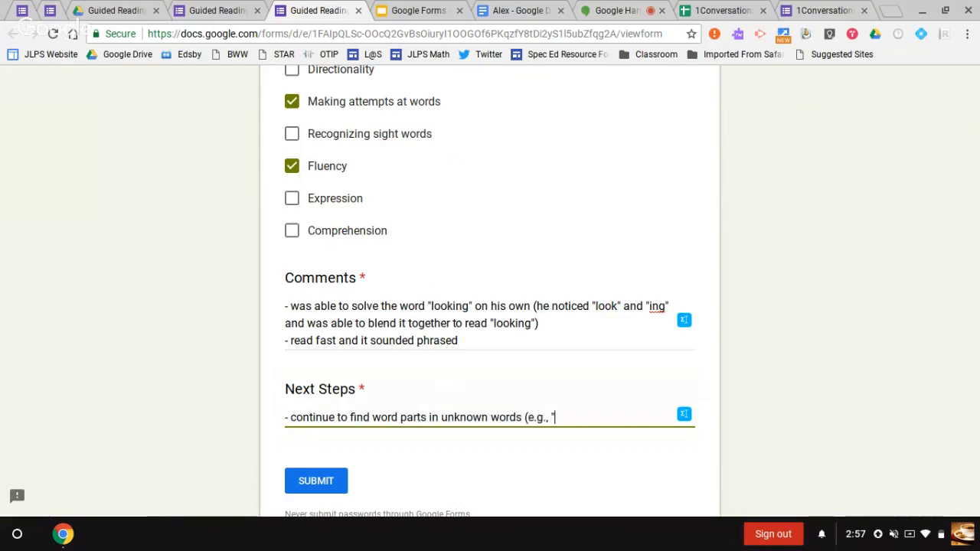
type("go\" \"ing\" in GOING)")
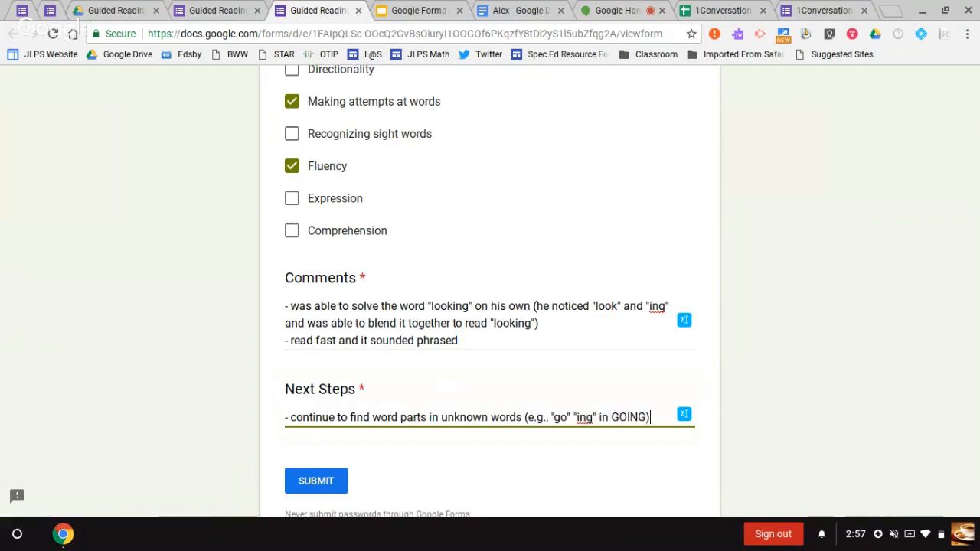
left_click(306, 475)
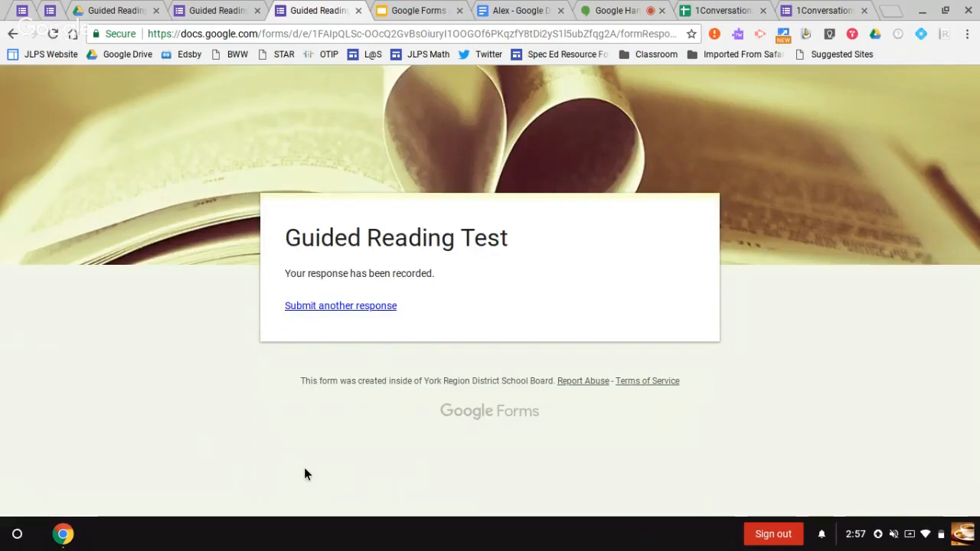
Check the submitted response in the form's linked spreadsheet and in the first student's document in the Guided Reading Test folder.
left_click(330, 310)
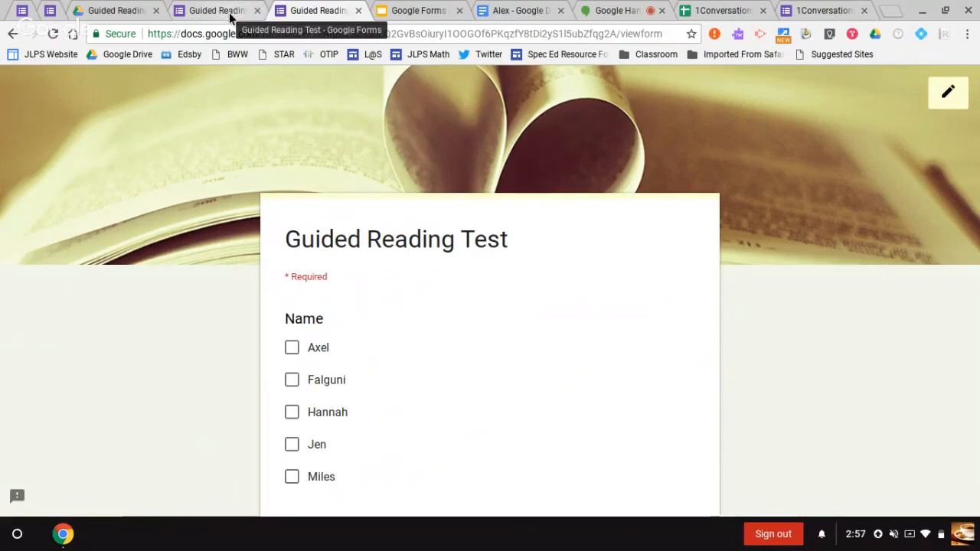
left_click(230, 14)
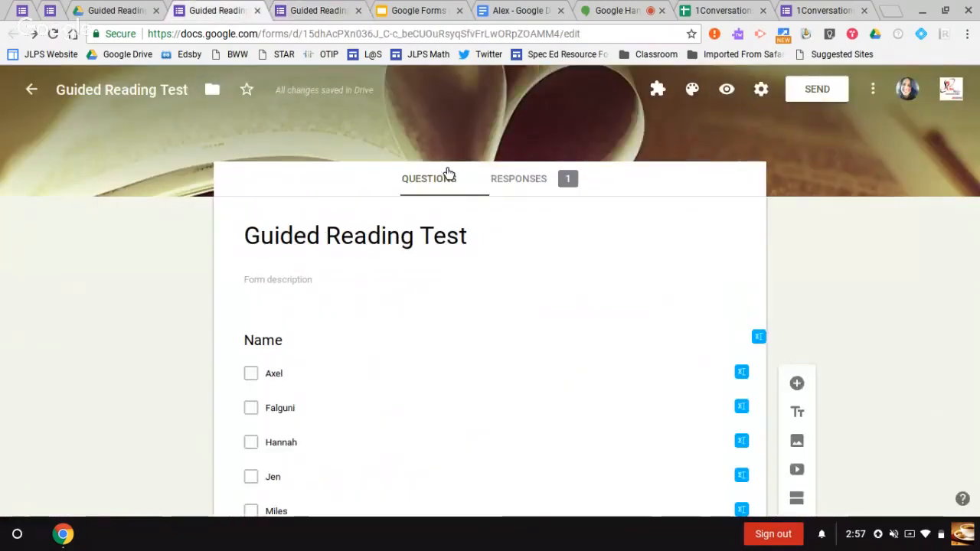
left_click(568, 180)
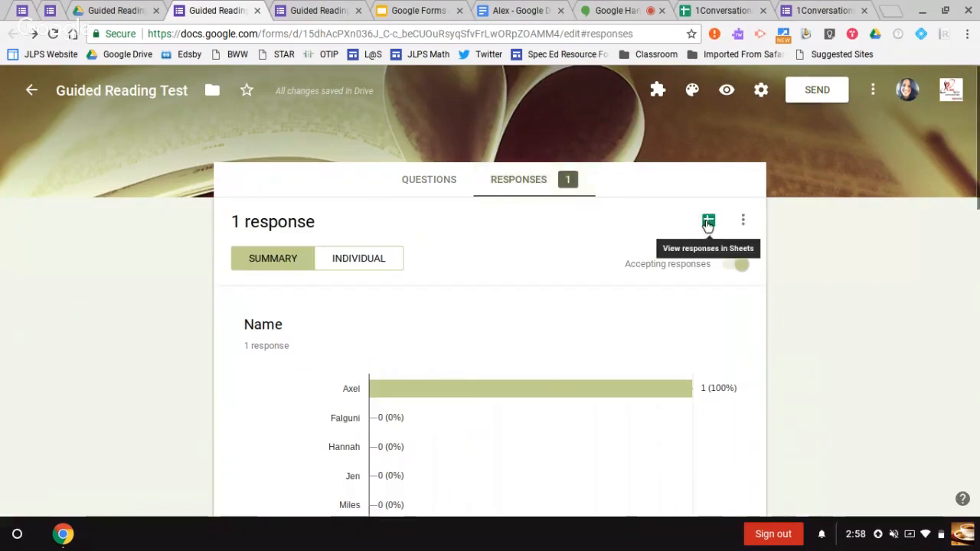
left_click(709, 223)
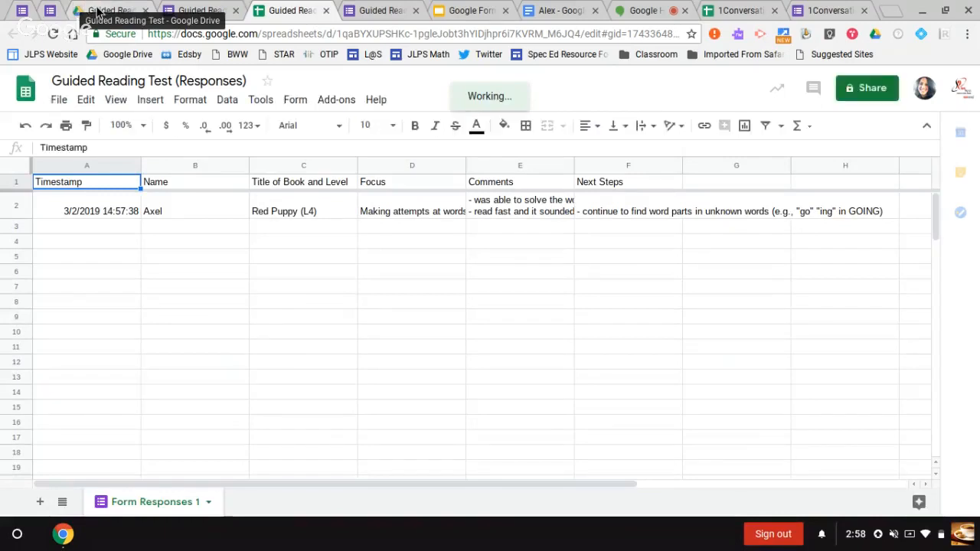
left_click(97, 10)
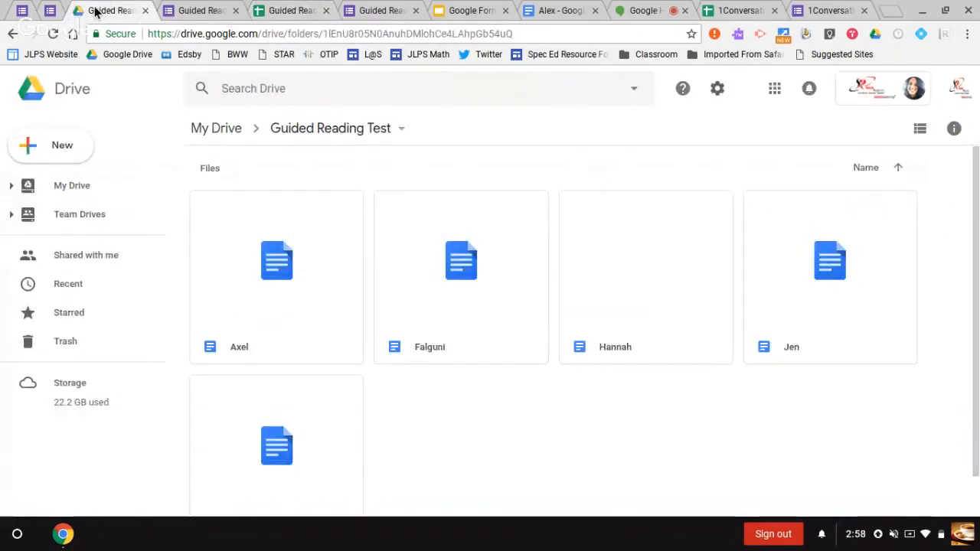
double_click(288, 299)
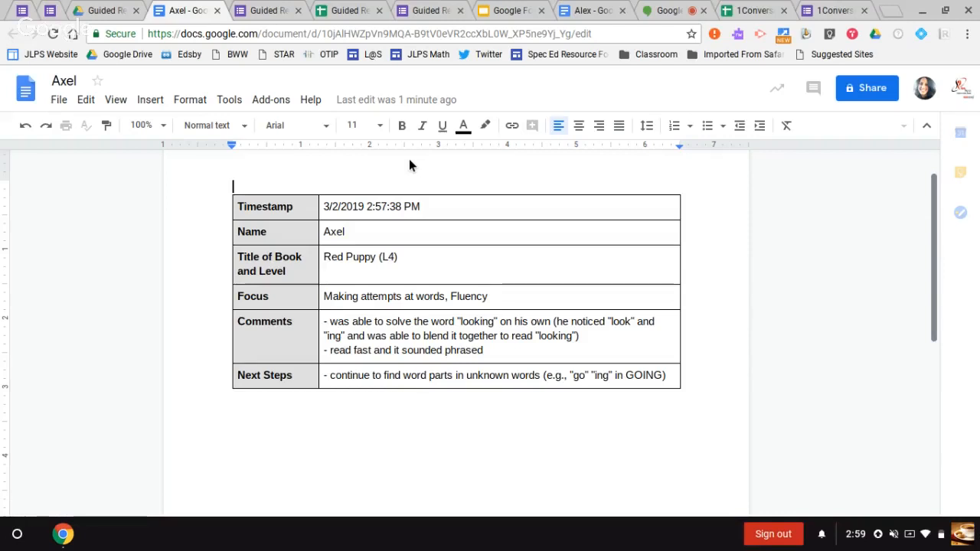
Preview the original Guided Reading form and look through its whole Name checkbox list.
left_click(55, 9)
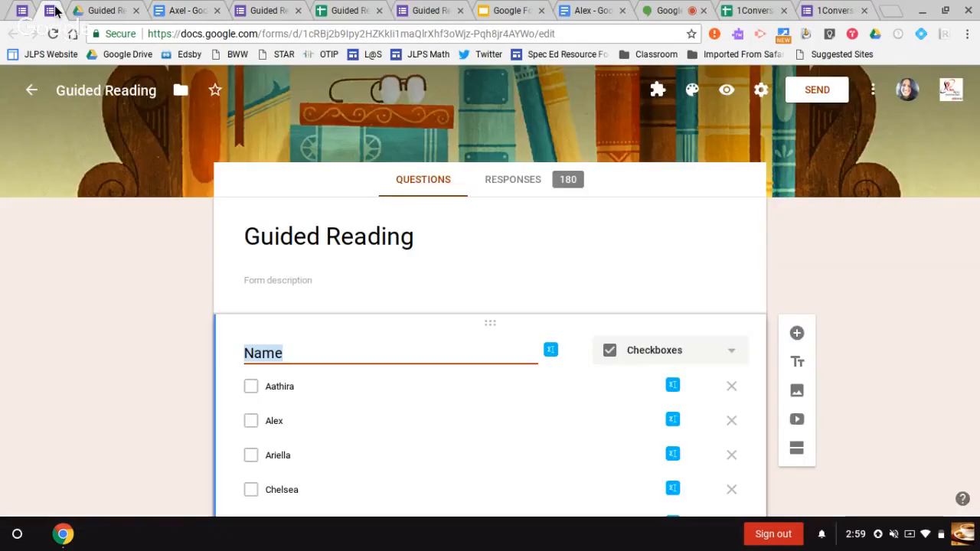
left_click(728, 93)
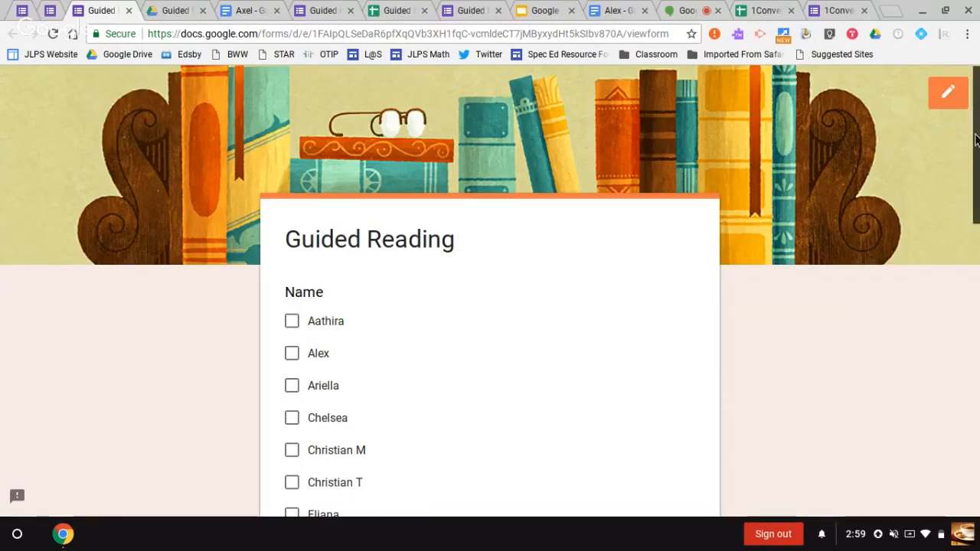
scroll(976, 138, "down", 4)
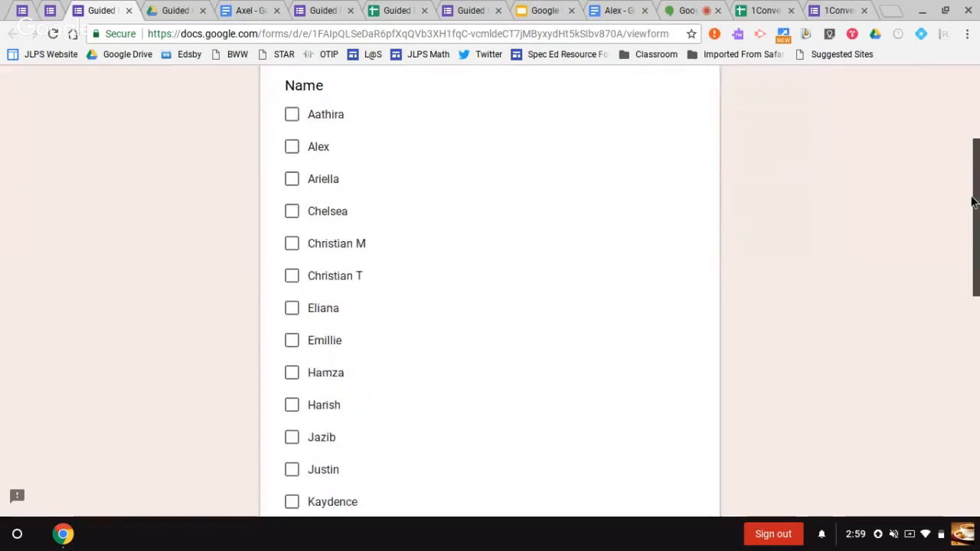
scroll(973, 201, "down", 5)
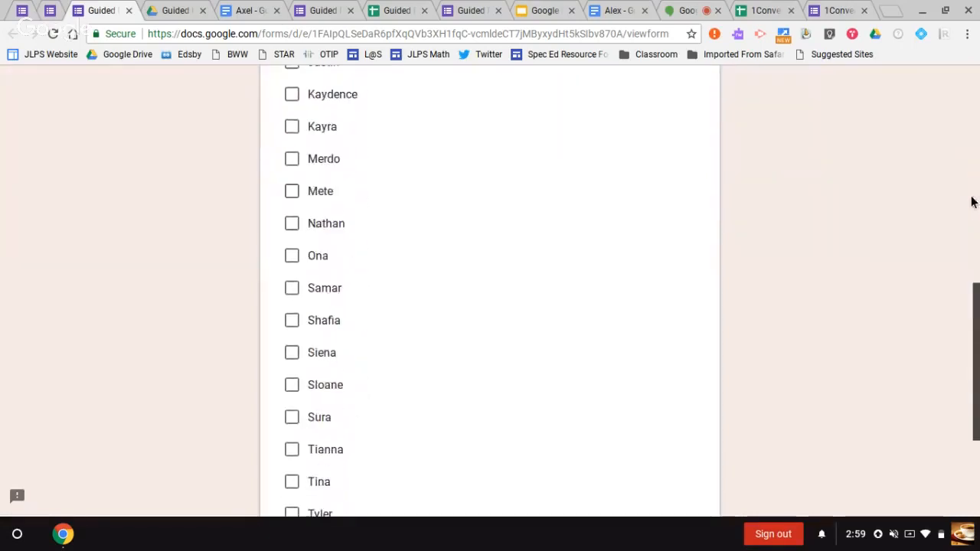
scroll(973, 201, "down", 3)
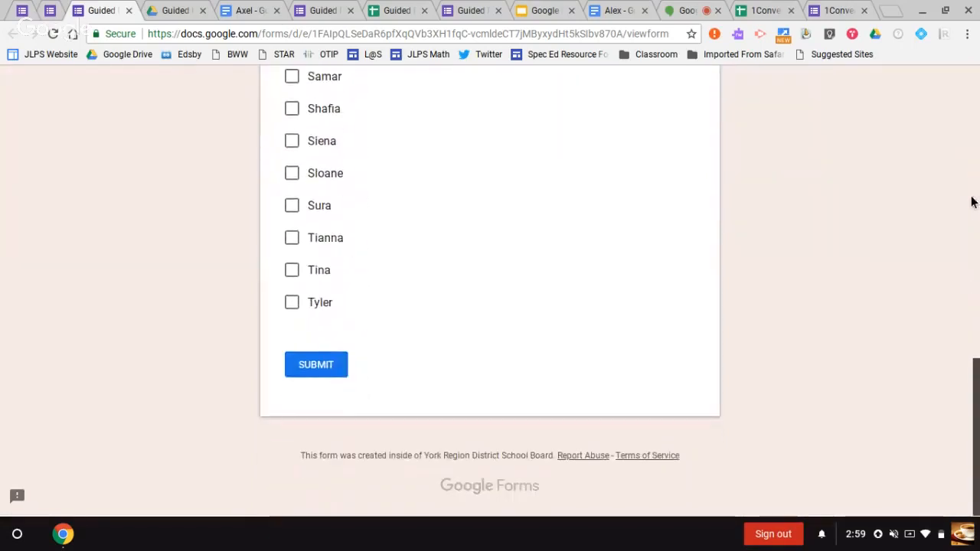
scroll(974, 202, "up", 6)
scroll(974, 201, "up", 5)
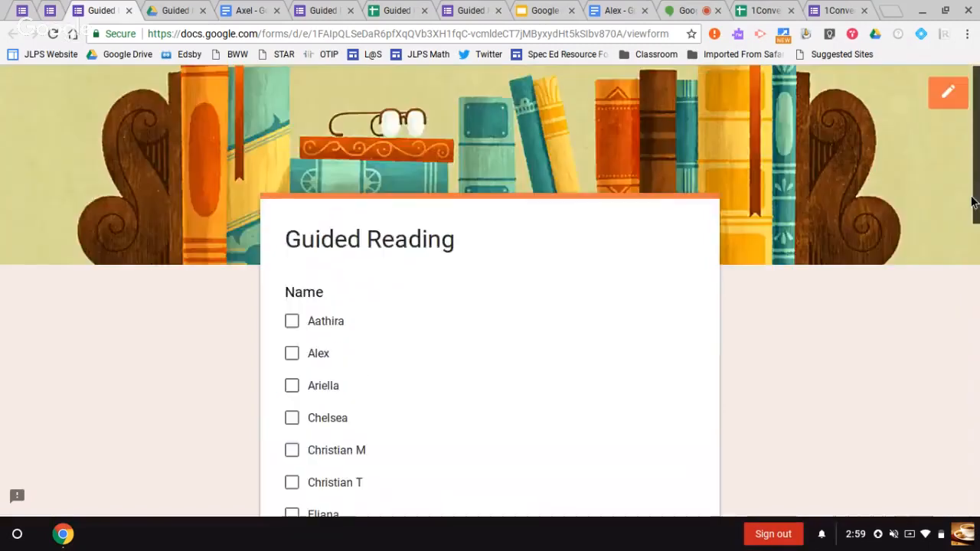
scroll(972, 201, "down", 1)
scroll(973, 200, "up", 1)
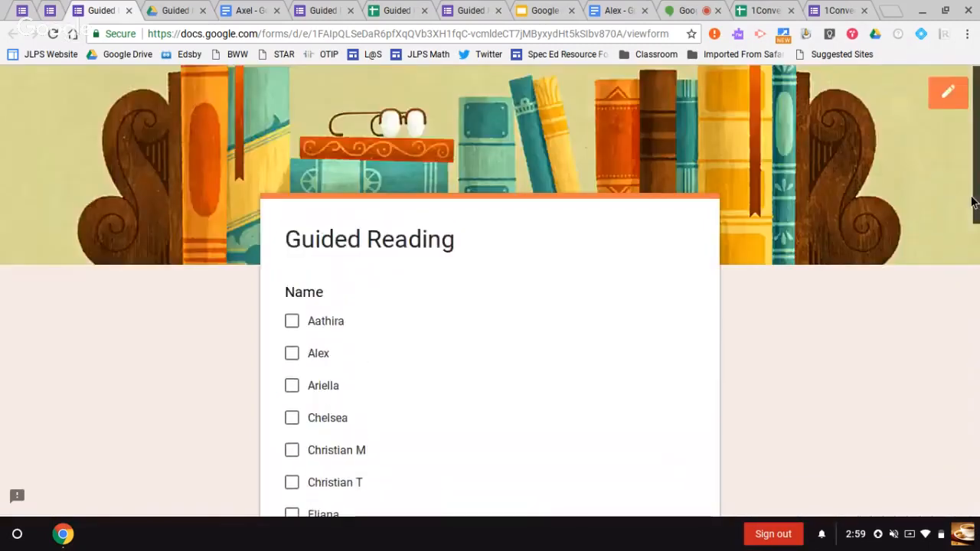
scroll(974, 202, "down", 8)
scroll(974, 201, "down", 2)
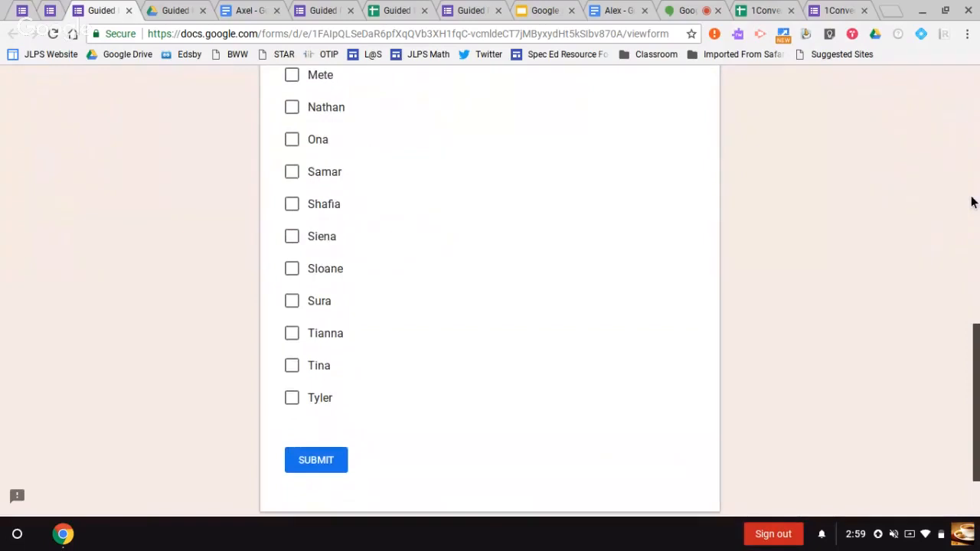
scroll(974, 202, "up", 5)
scroll(974, 199, "up", 4)
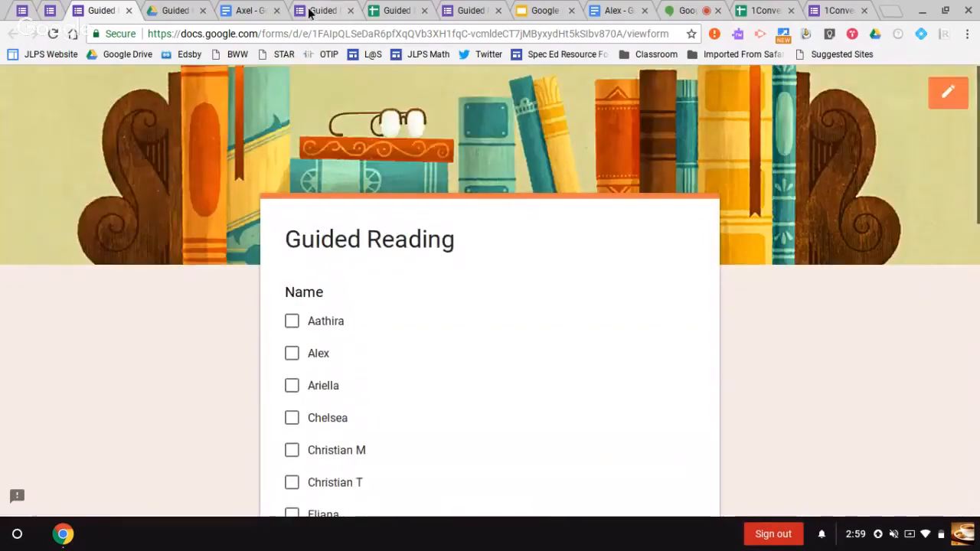
Return to editing the original Guided Reading form and review the Name question's options down to its end.
left_click(50, 10)
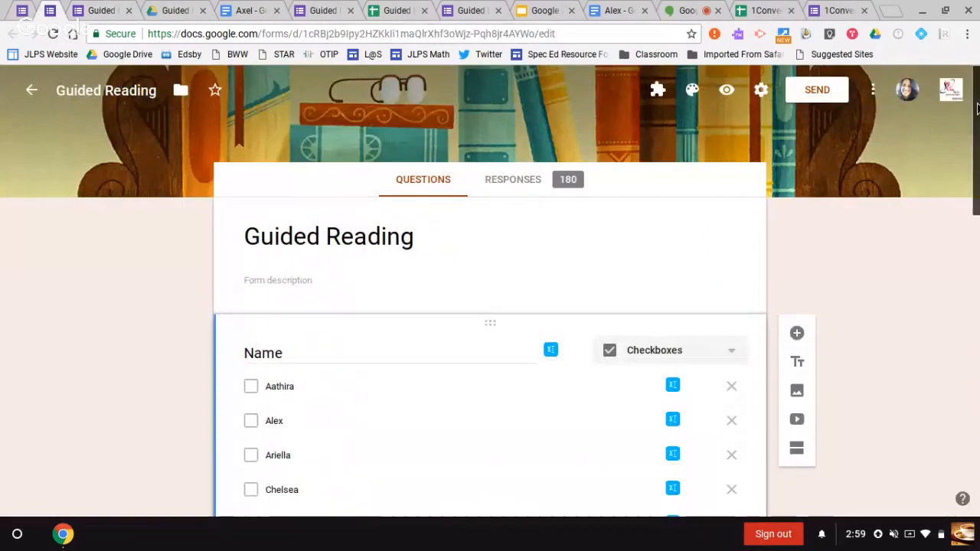
scroll(978, 108, "down", 5)
scroll(978, 108, "down", 7)
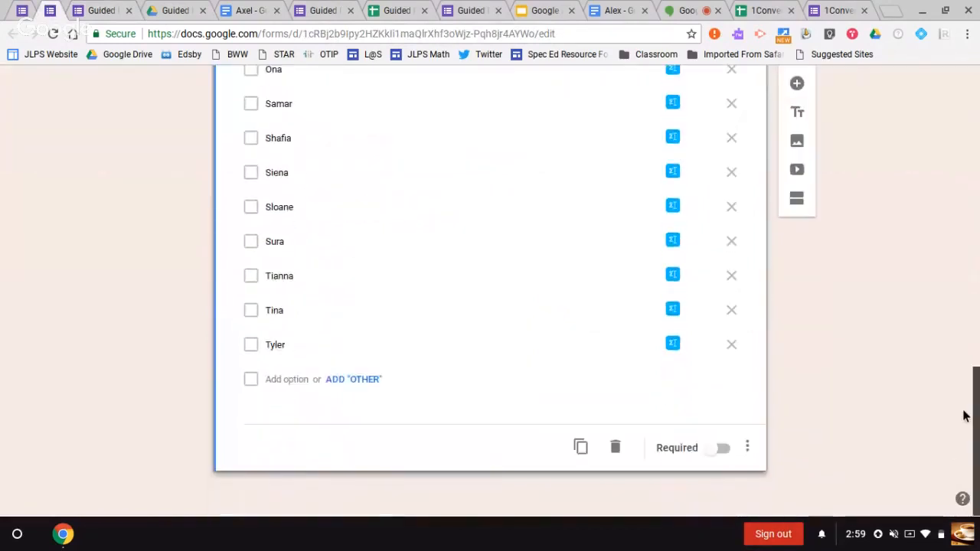
scroll(966, 416, "up", 12)
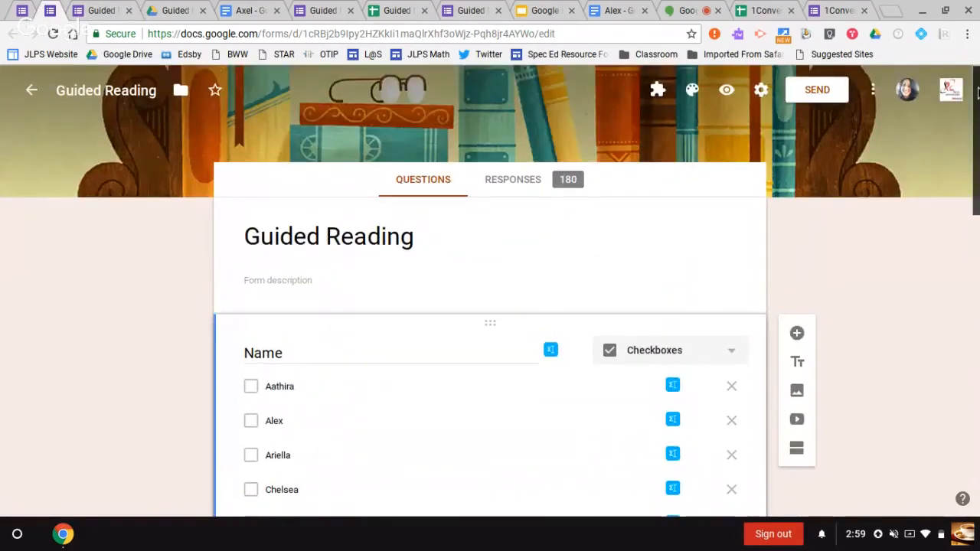
Switch to the Guided Math form and open its preview.
left_click(22, 10)
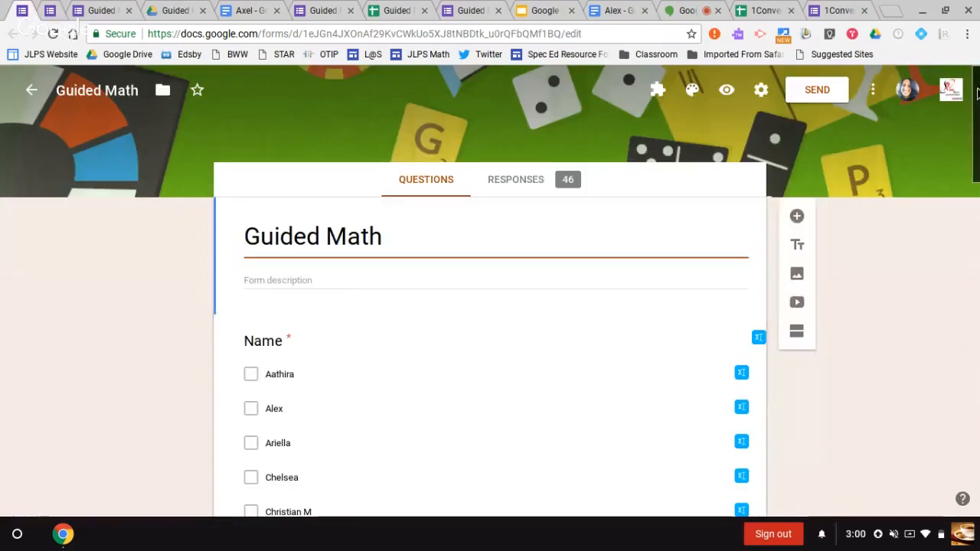
left_click(725, 91)
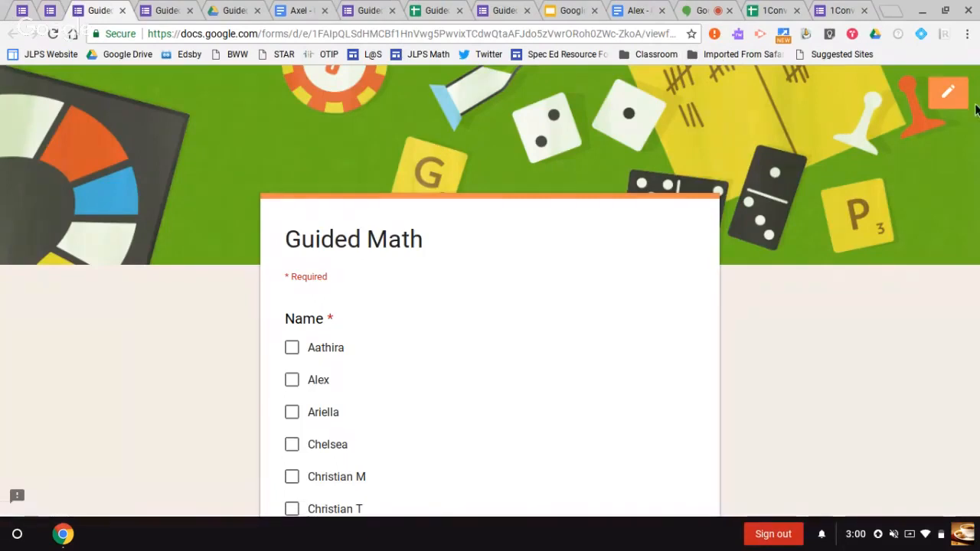
Look through the Guided Math form preview, from the Name checkboxes to the Focus/Activity, Goal, Observations/Comments, Next Steps and Picture questions.
scroll(977, 107, "down", 3)
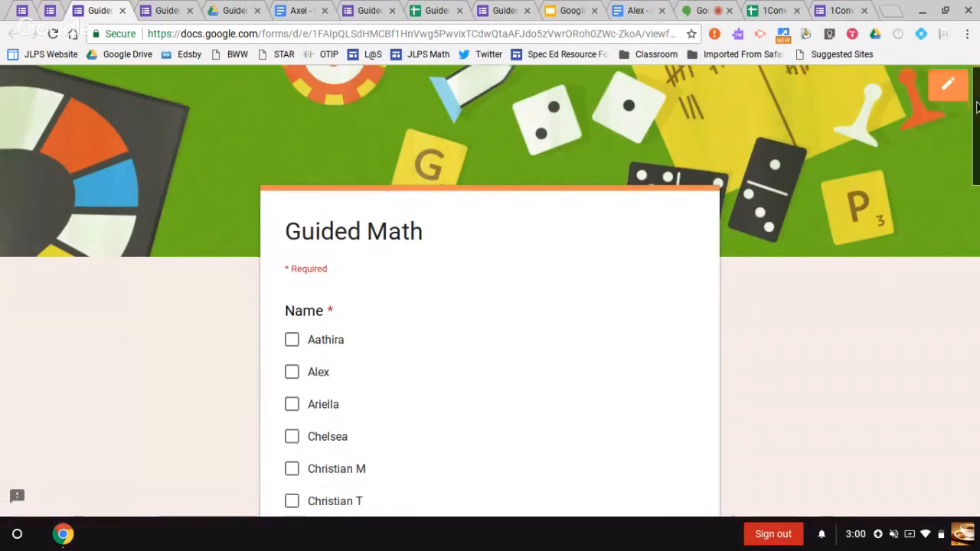
scroll(972, 154, "down", 6)
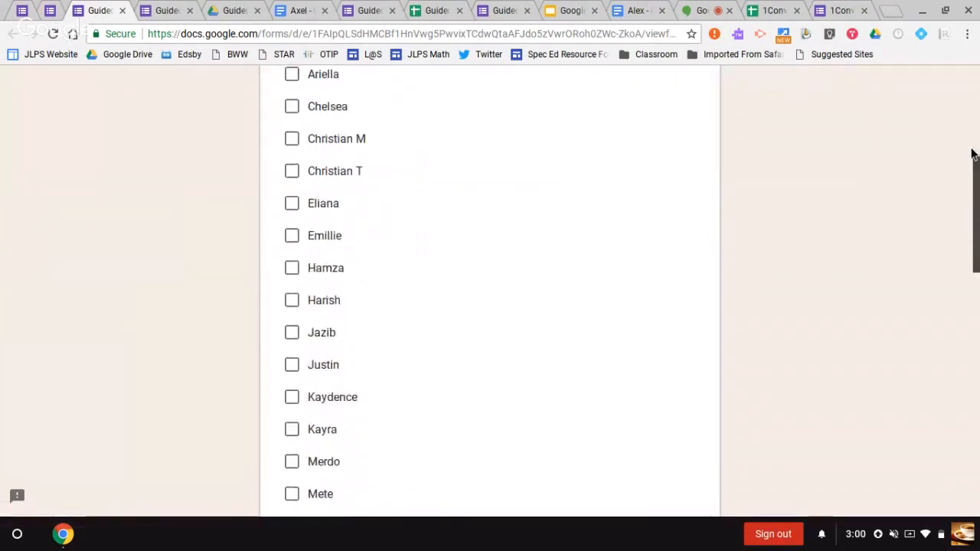
scroll(973, 153, "down", 3)
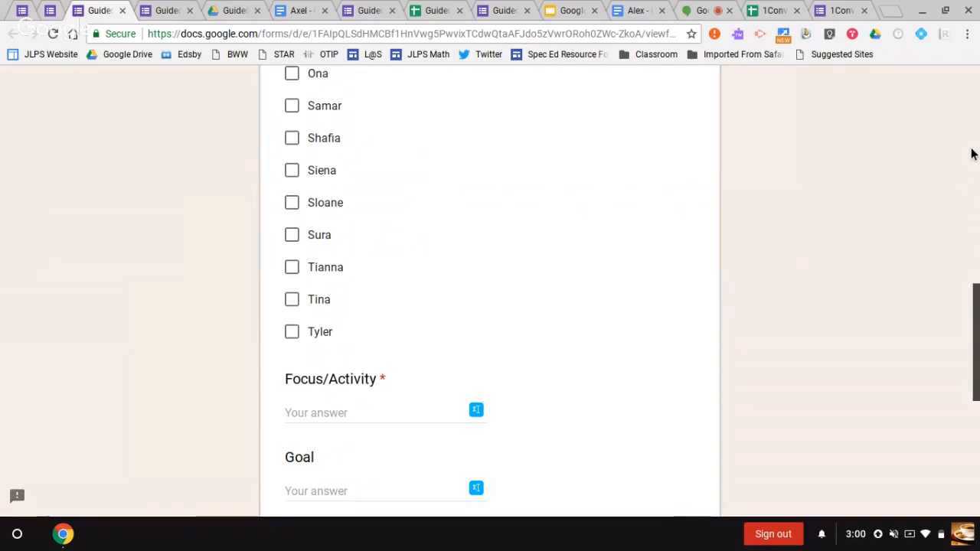
scroll(972, 153, "down", 1)
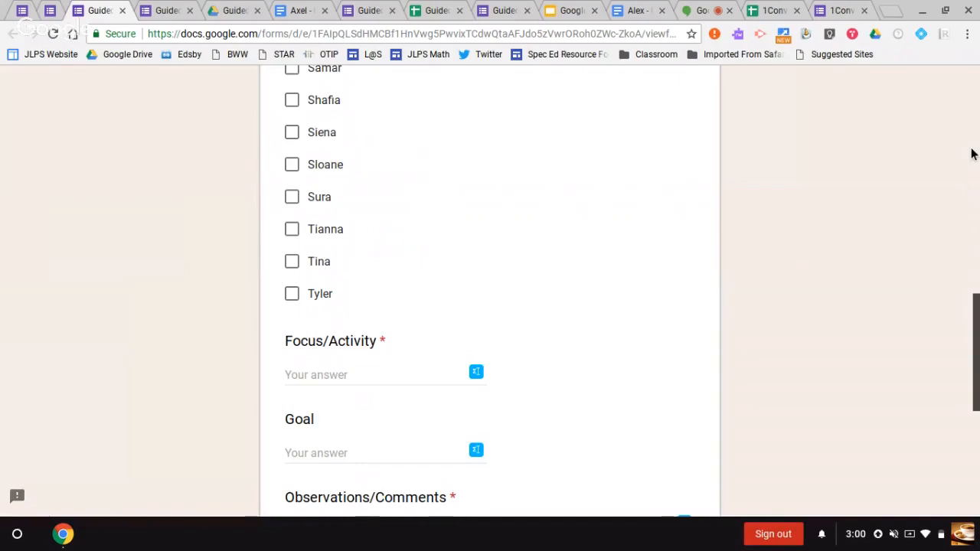
scroll(973, 153, "down", 2)
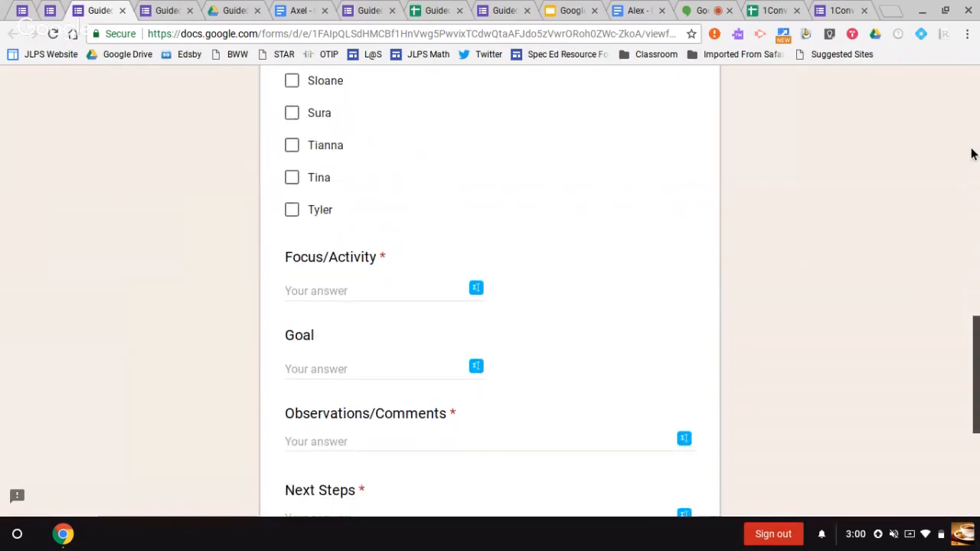
scroll(973, 154, "down", 2)
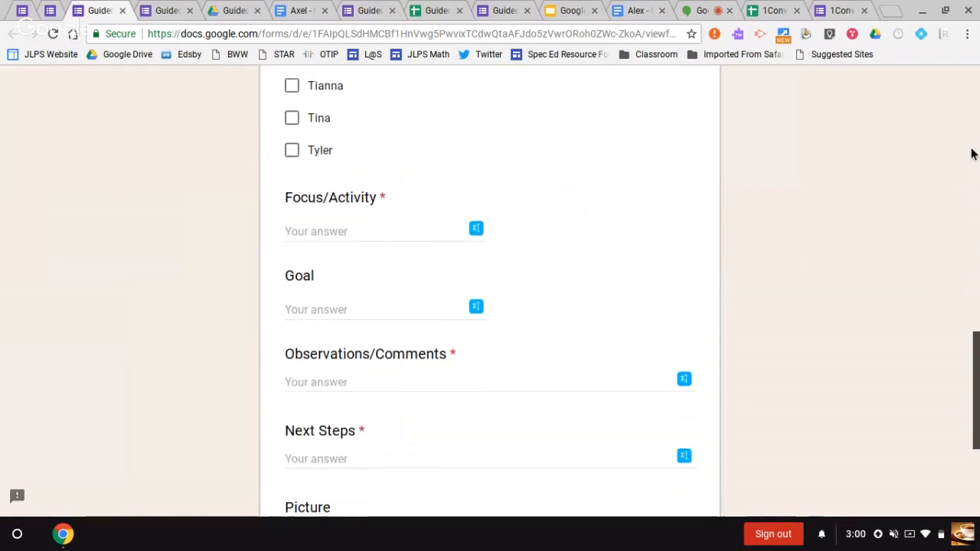
scroll(971, 154, "down", 3)
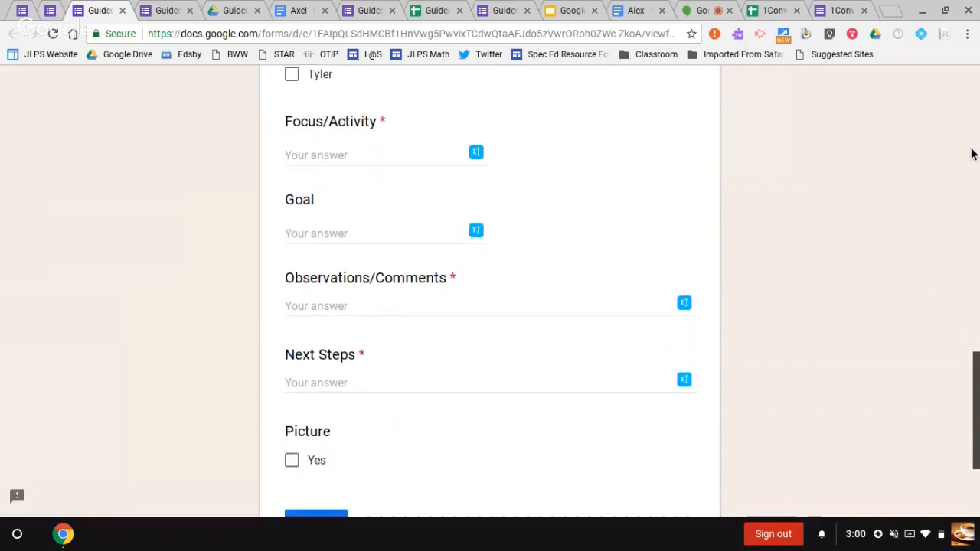
scroll(971, 154, "down", 1)
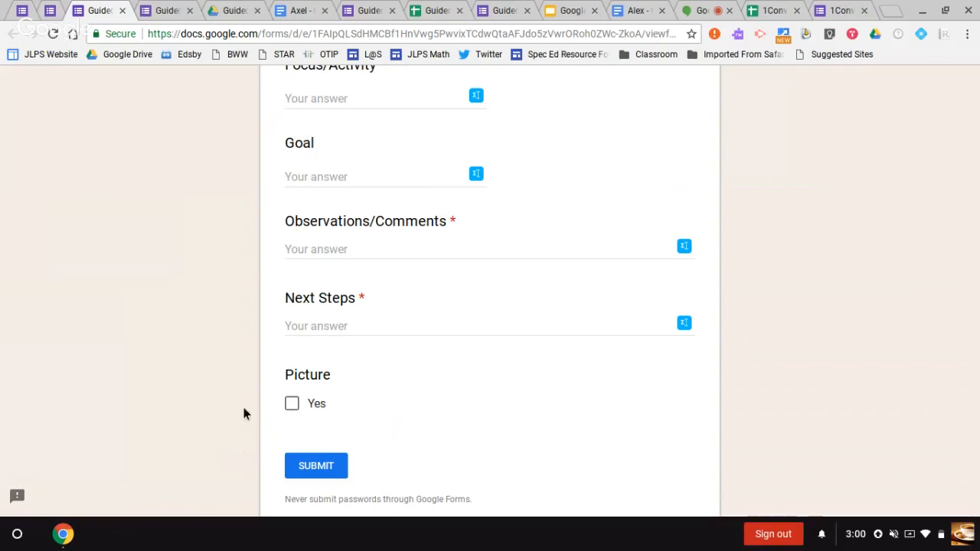
Open the example student's guided reading document, review its appended response tables through the last page, and return to its beginning.
left_click(623, 10)
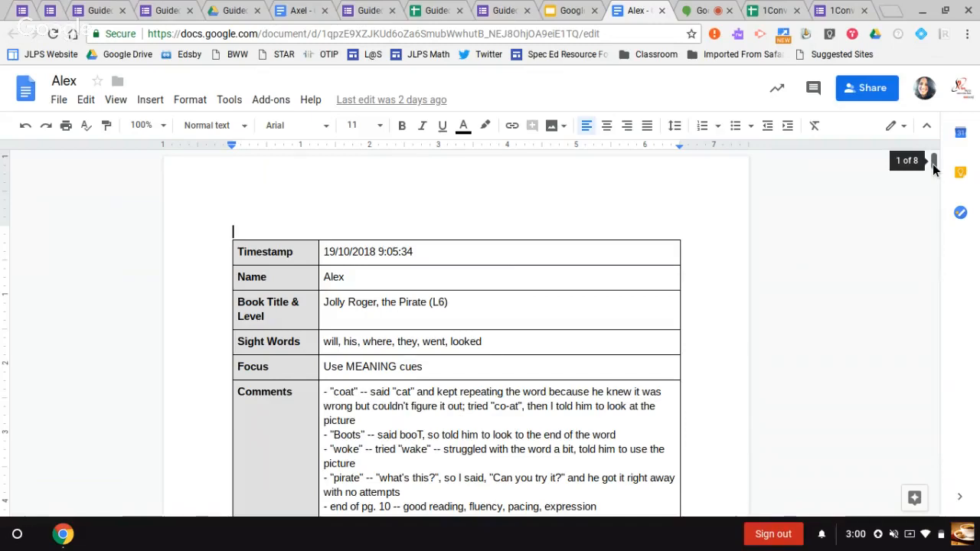
left_click_drag(933, 167, 934, 191)
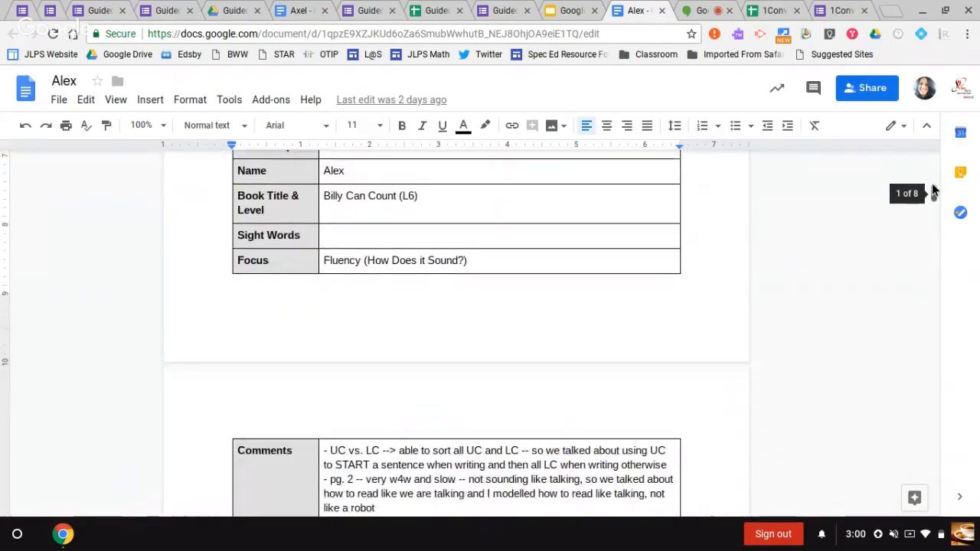
scroll(933, 190, "down", 5)
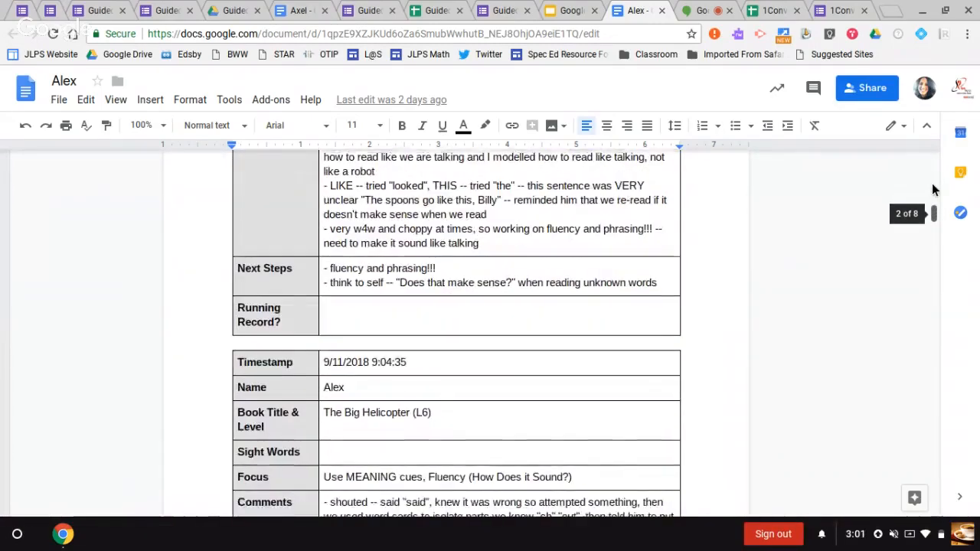
scroll(932, 183, "down", 8)
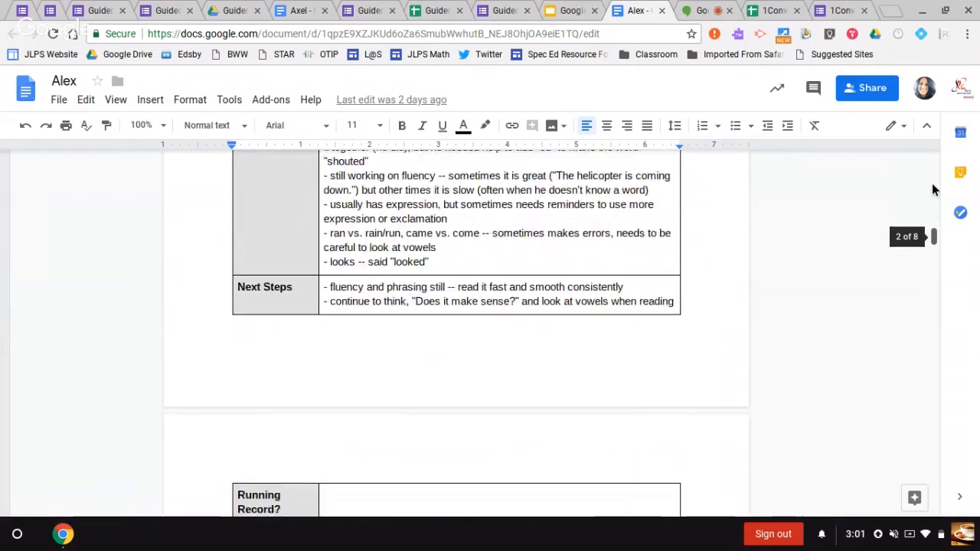
scroll(932, 183, "down", 6)
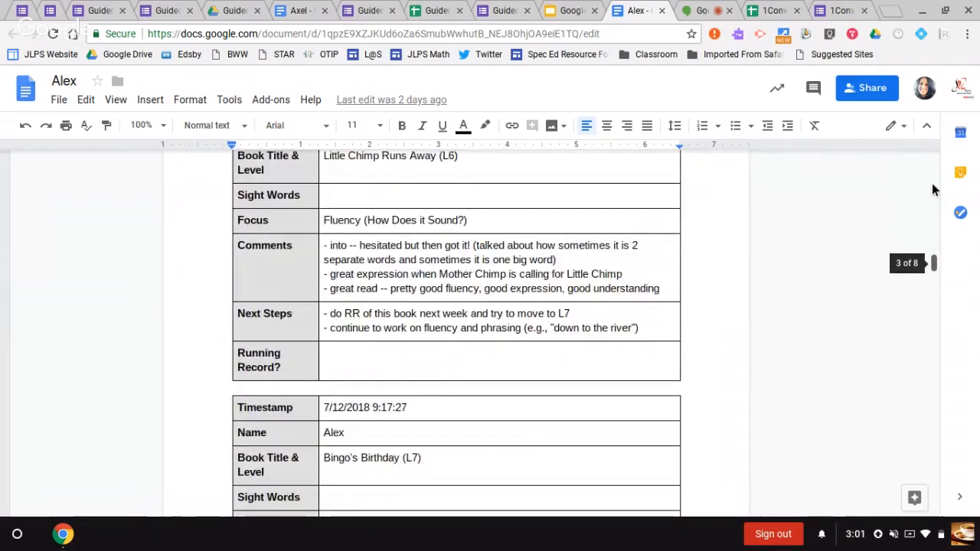
scroll(933, 183, "down", 5)
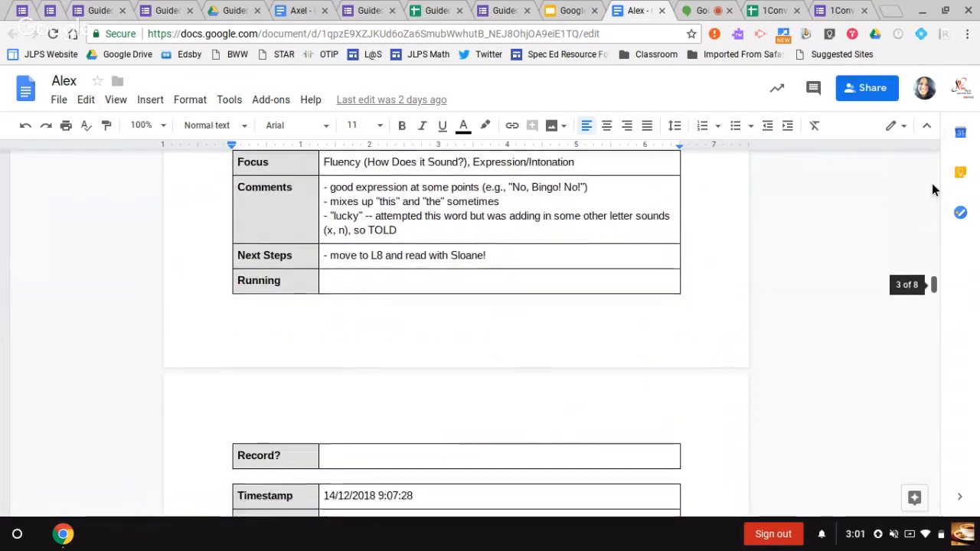
scroll(932, 183, "down", 6)
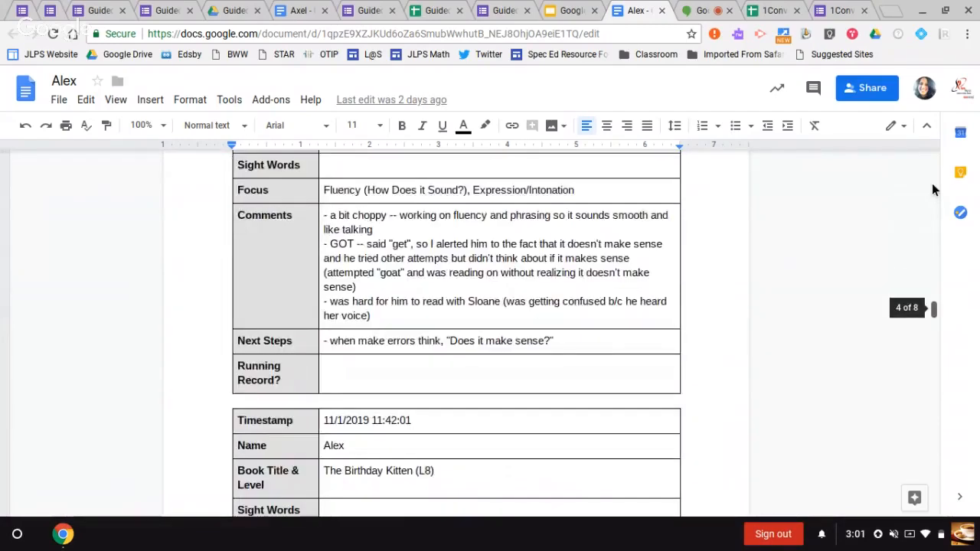
scroll(932, 183, "down", 7)
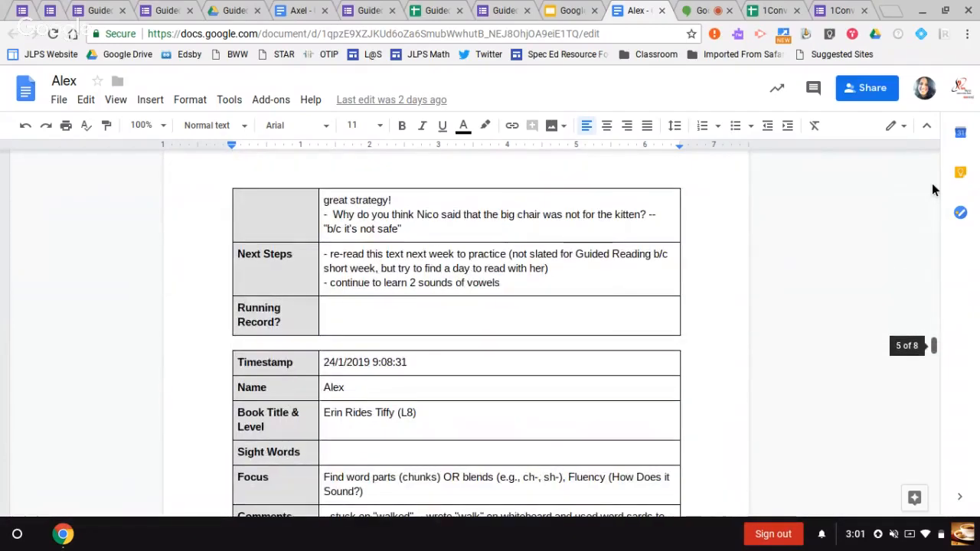
scroll(932, 183, "down", 8)
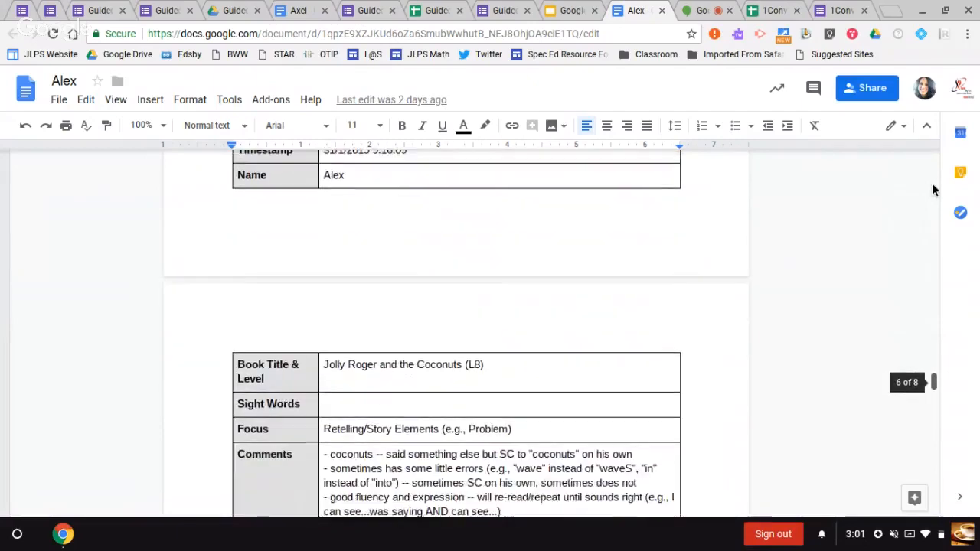
scroll(932, 183, "down", 6)
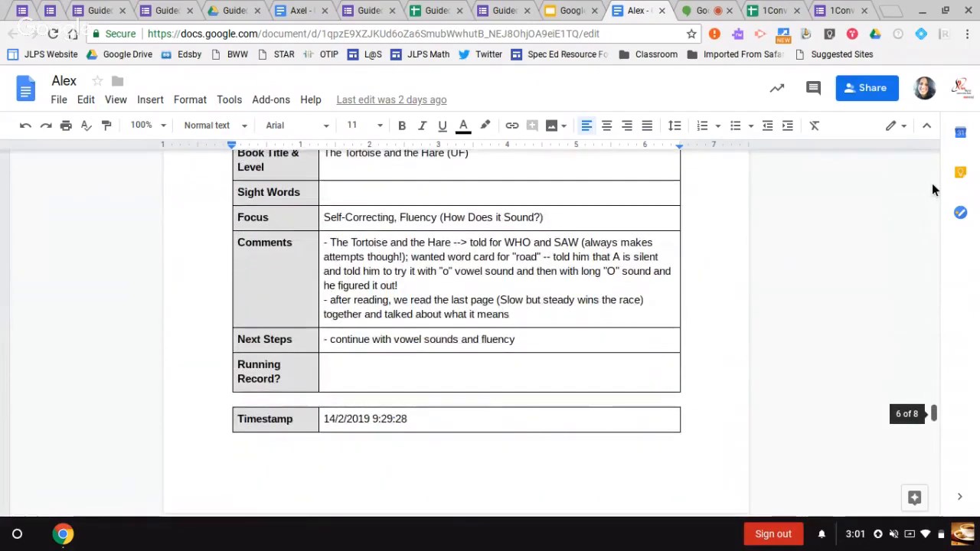
scroll(932, 183, "down", 8)
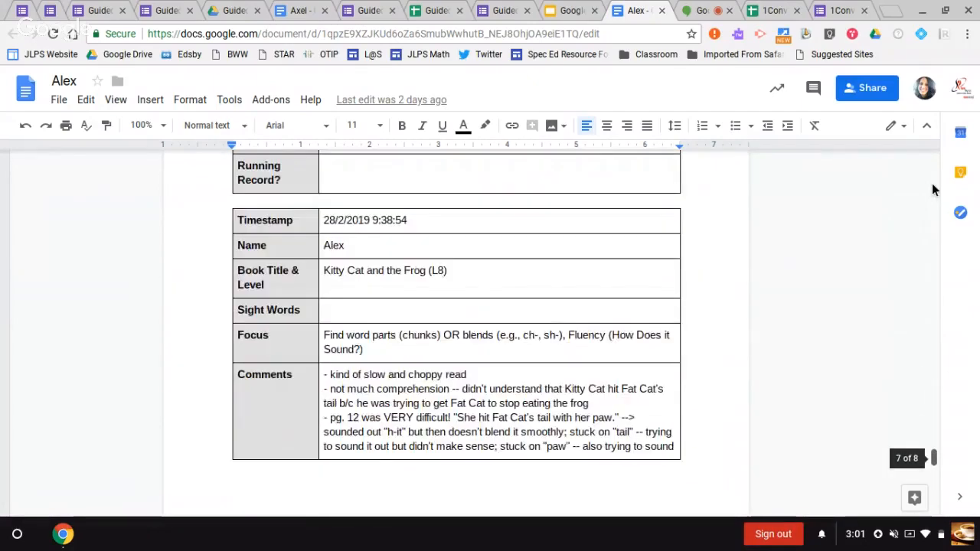
scroll(932, 183, "down", 9)
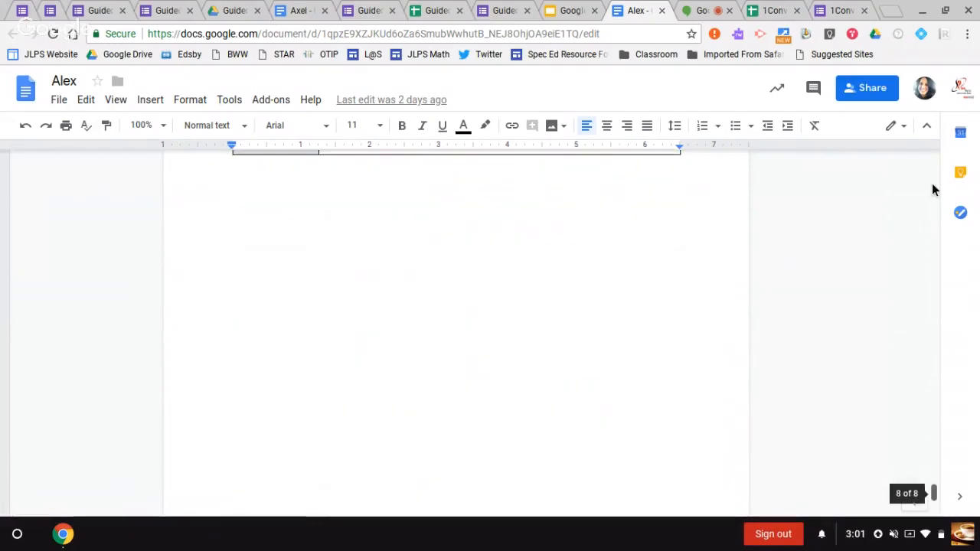
scroll(932, 184, "up", 8)
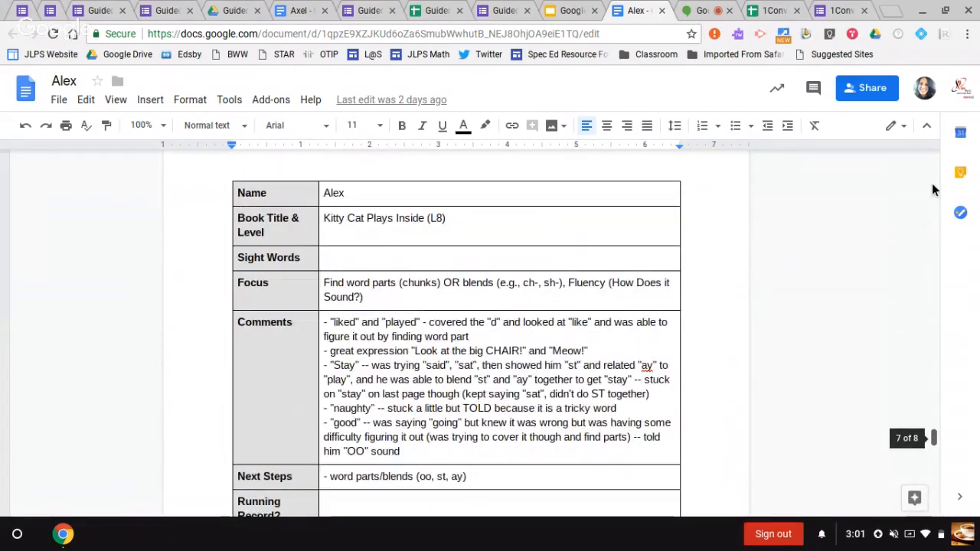
scroll(932, 183, "up", 20)
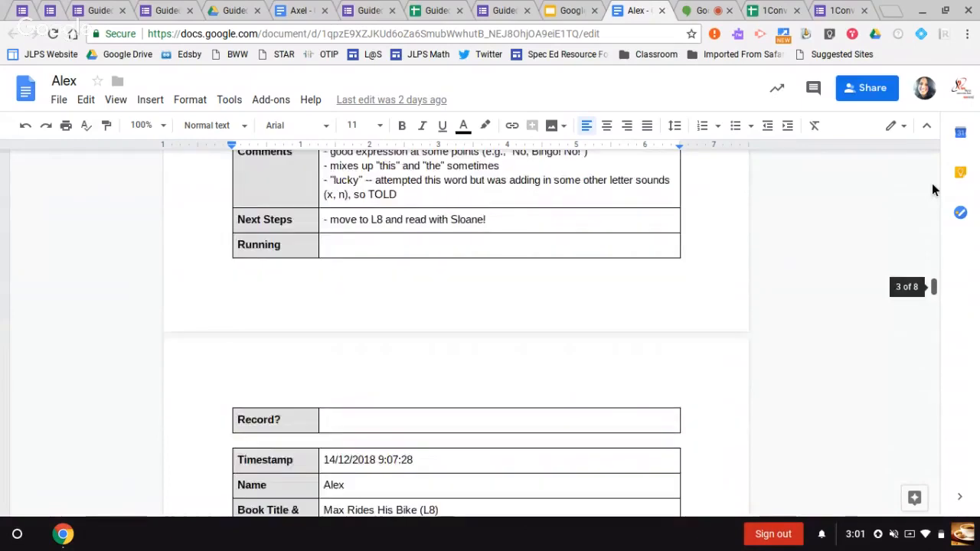
scroll(932, 183, "up", 10)
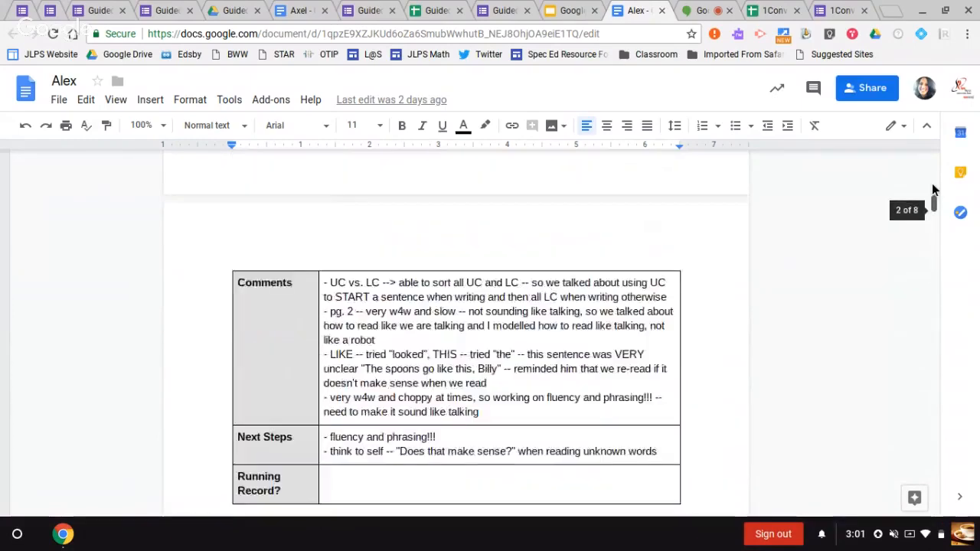
scroll(933, 187, "up", 10)
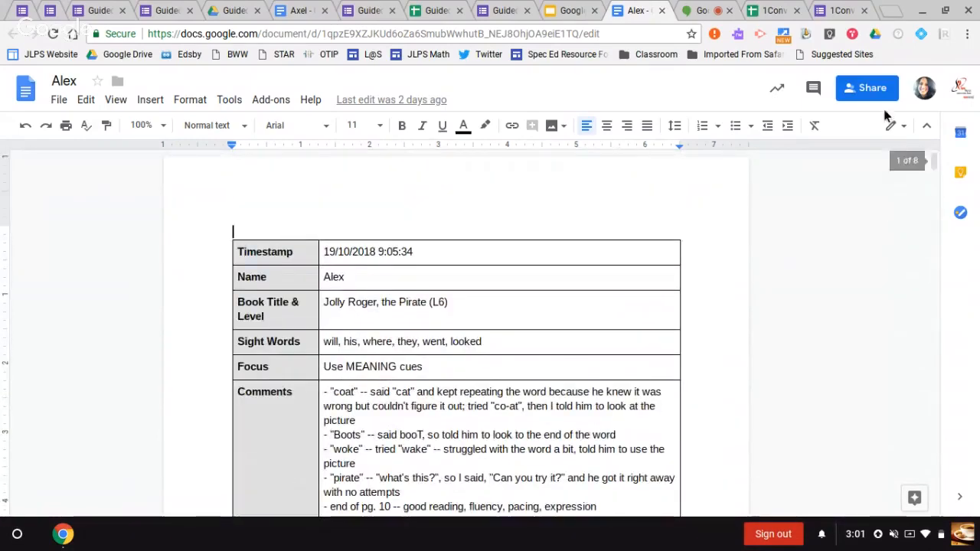
Switch to the Conversations/Quotes form and review its questions from Name through Anything Else?
left_click(840, 12)
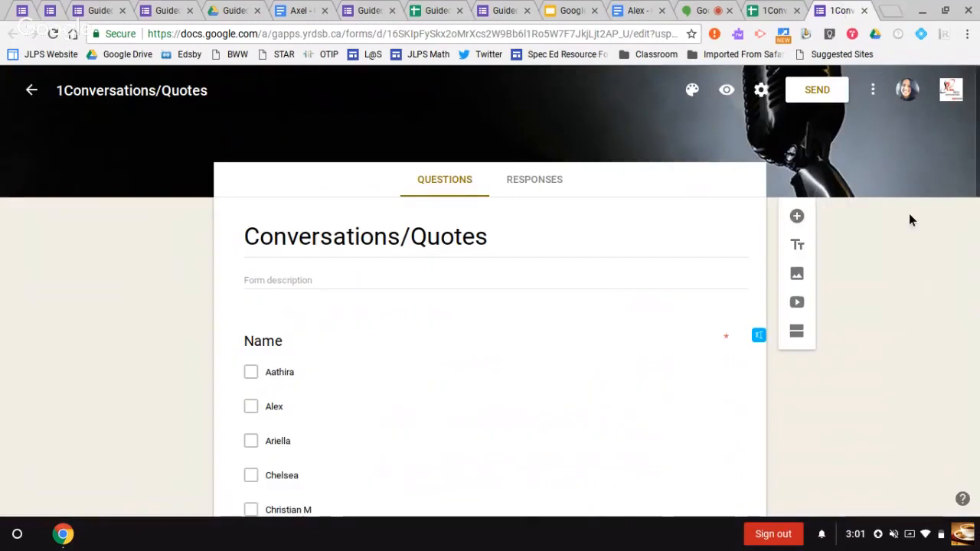
scroll(910, 220, "down", 3)
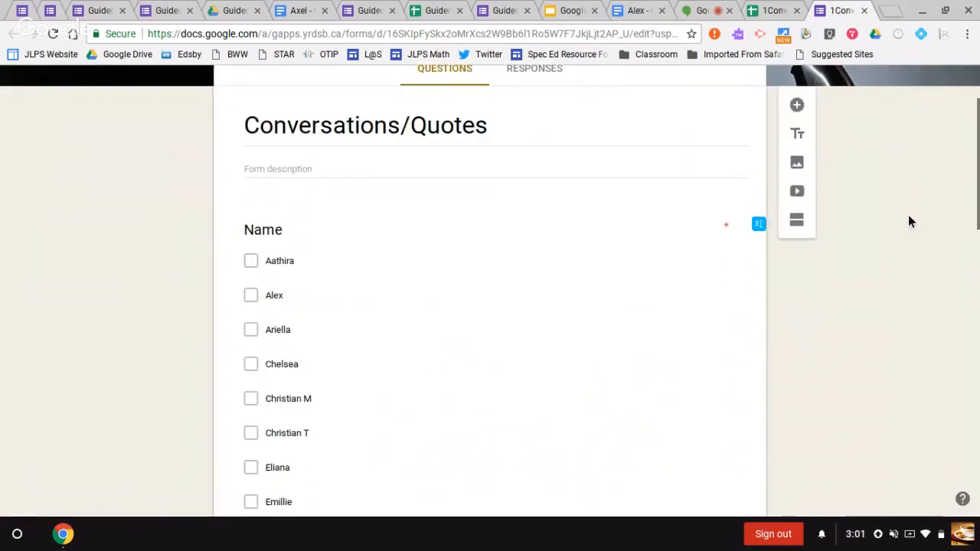
scroll(910, 221, "down", 1)
scroll(909, 220, "down", 5)
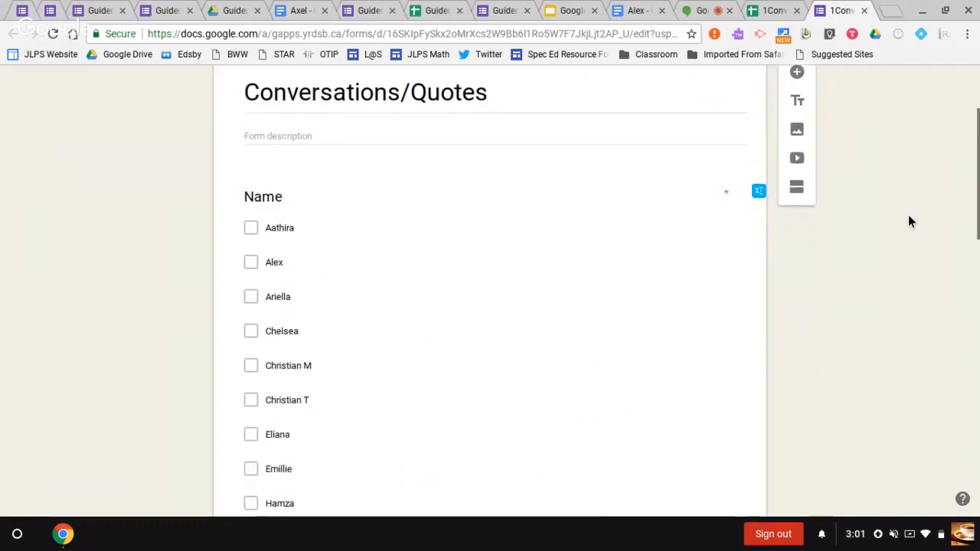
scroll(910, 221, "down", 10)
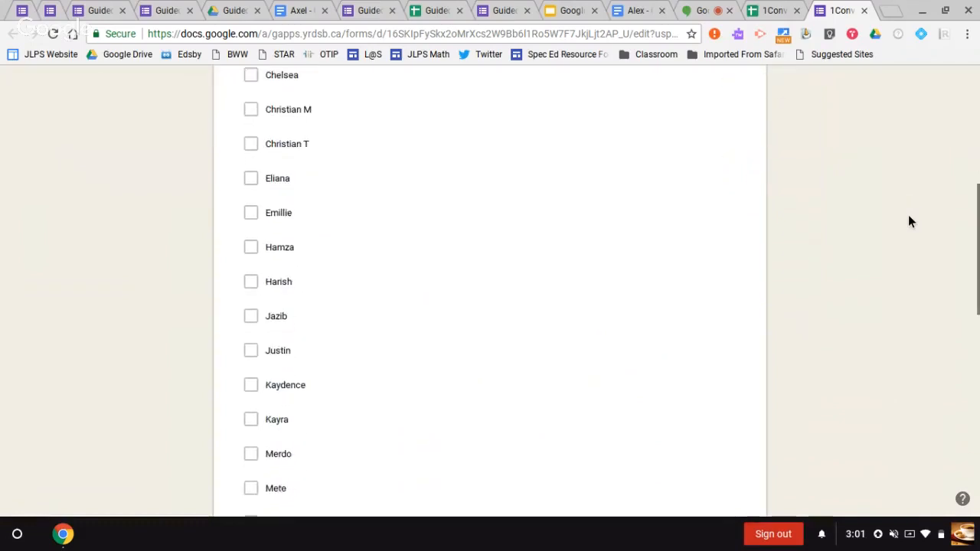
scroll(910, 221, "down", 7)
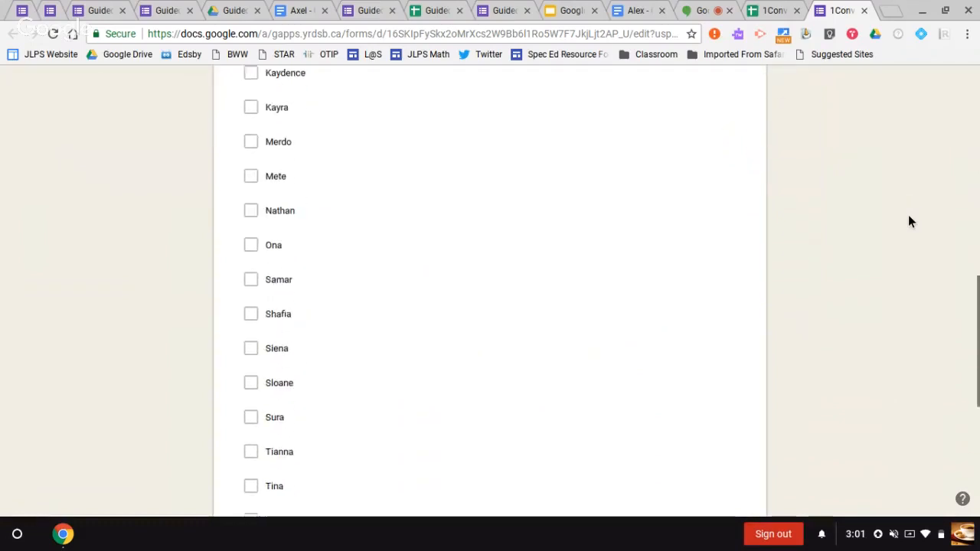
scroll(910, 221, "down", 2)
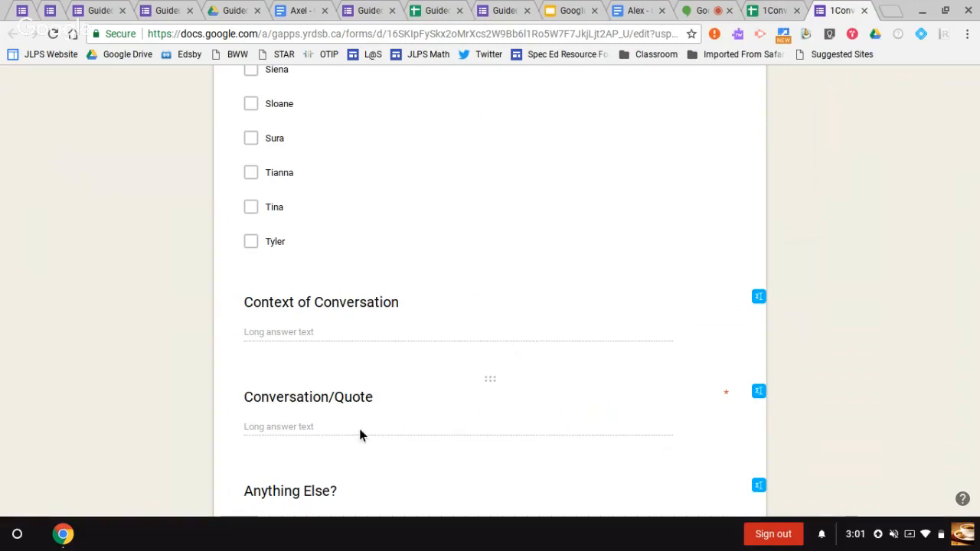
scroll(360, 435, "down", 2)
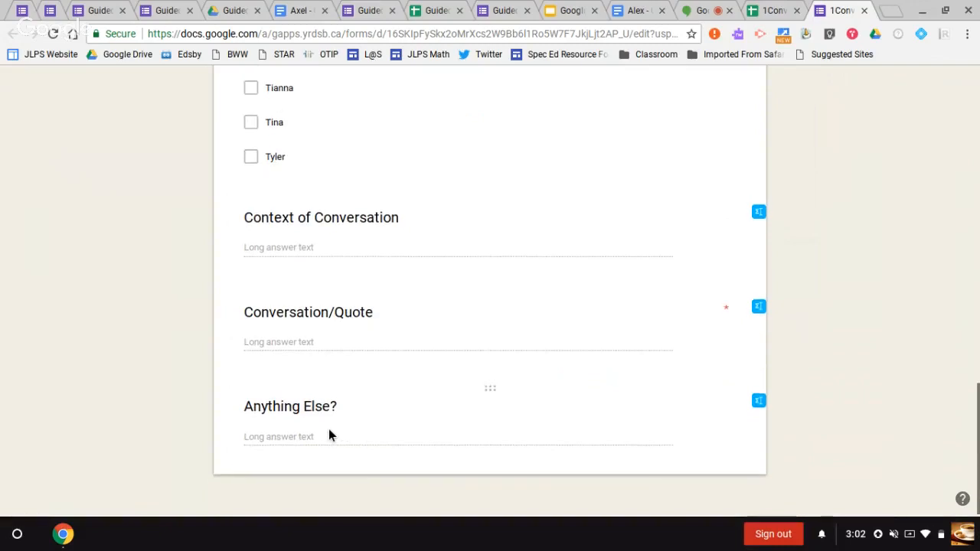
Check the 1Conversations/Quotes (Responses) spreadsheet and return to the Conversations/Quotes form.
left_click(774, 11)
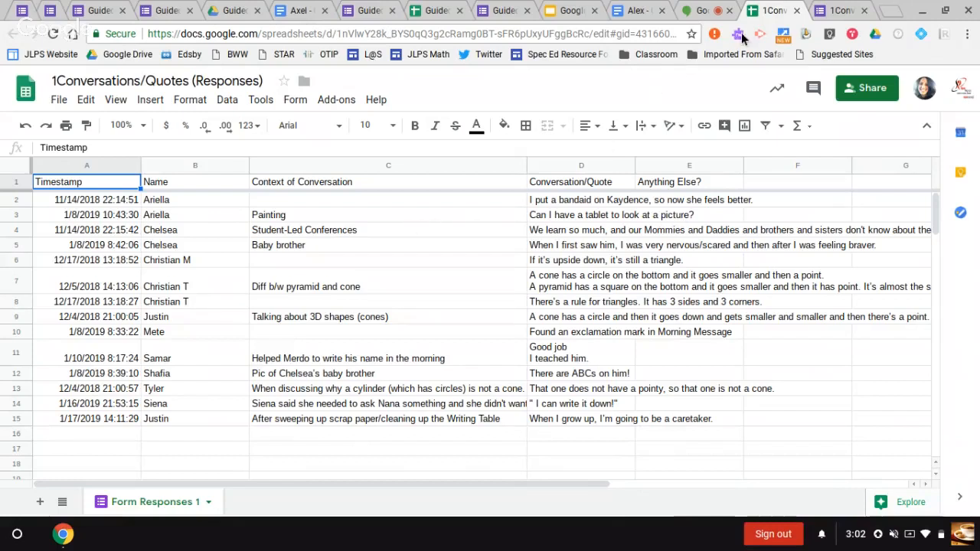
left_click(842, 9)
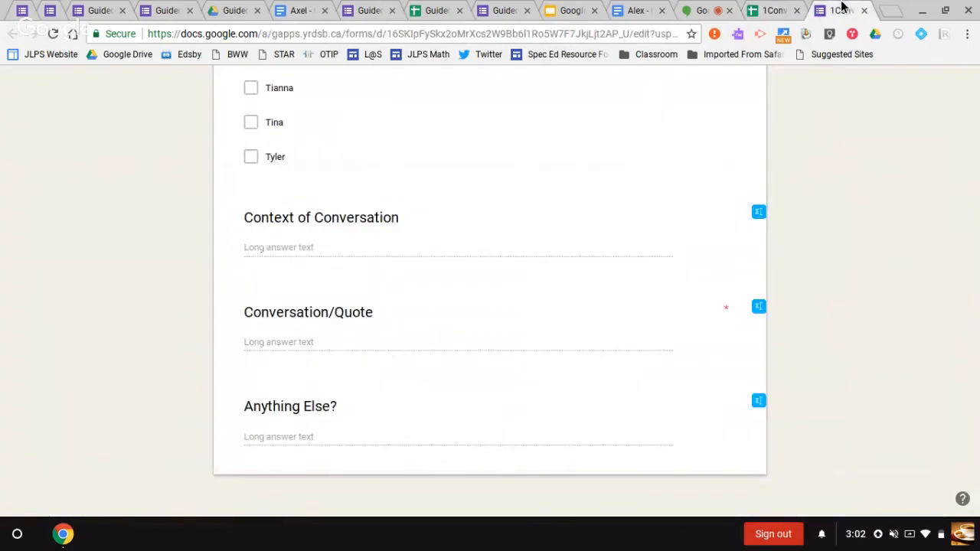
Present the Google Forms and DocAppender slides from "How to Use docAppender" and advance through the Guided Reading example to the closing "Happy Documenting!" slide.
left_click(568, 12)
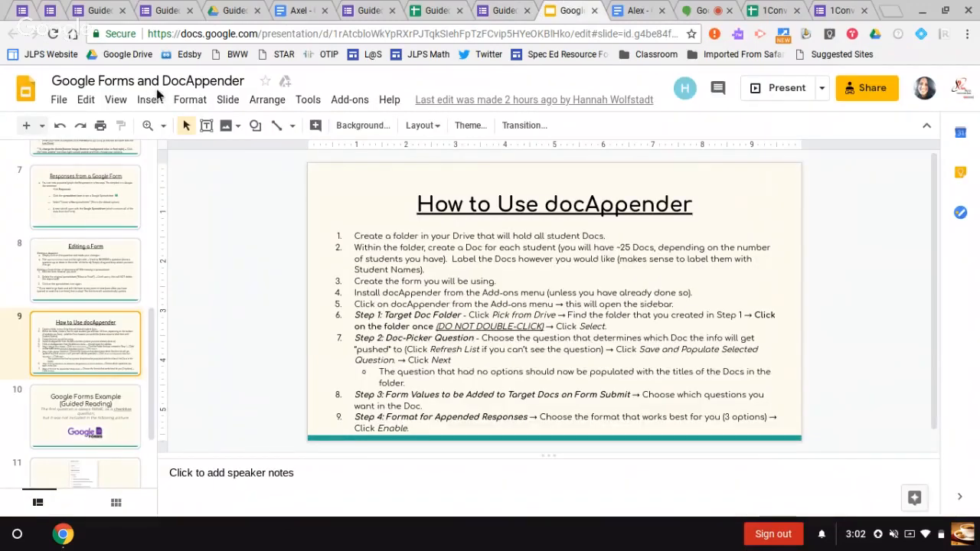
left_click(119, 102)
left_click(128, 127)
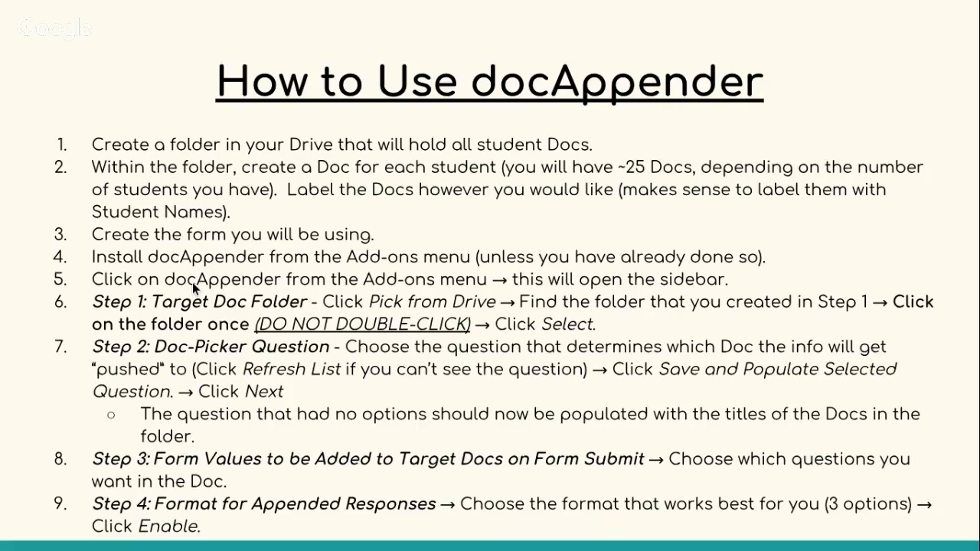
key("Right")
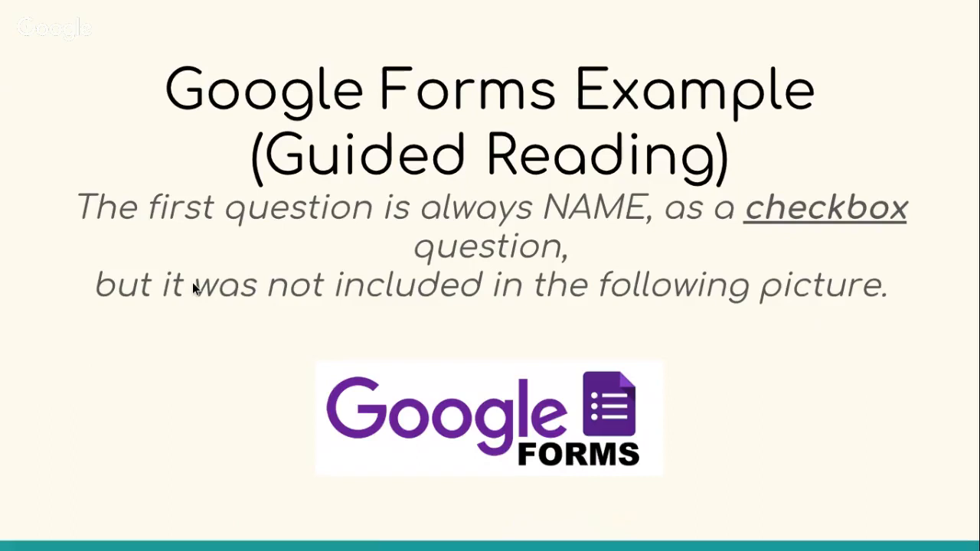
key("Right")
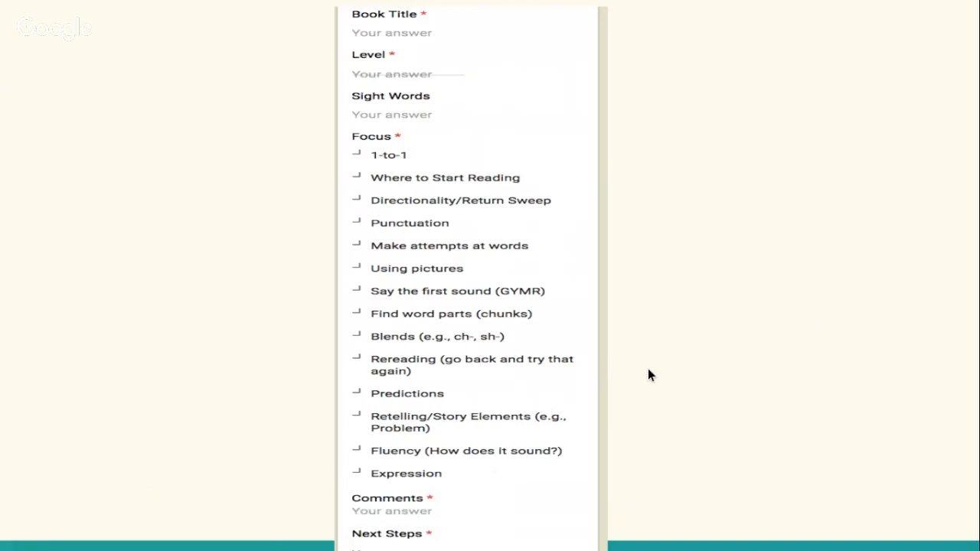
key("Right")
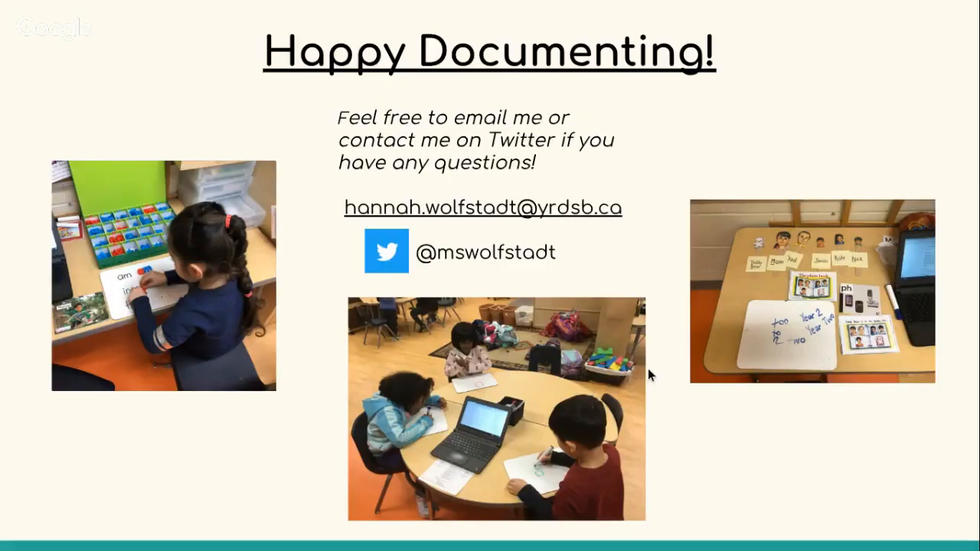